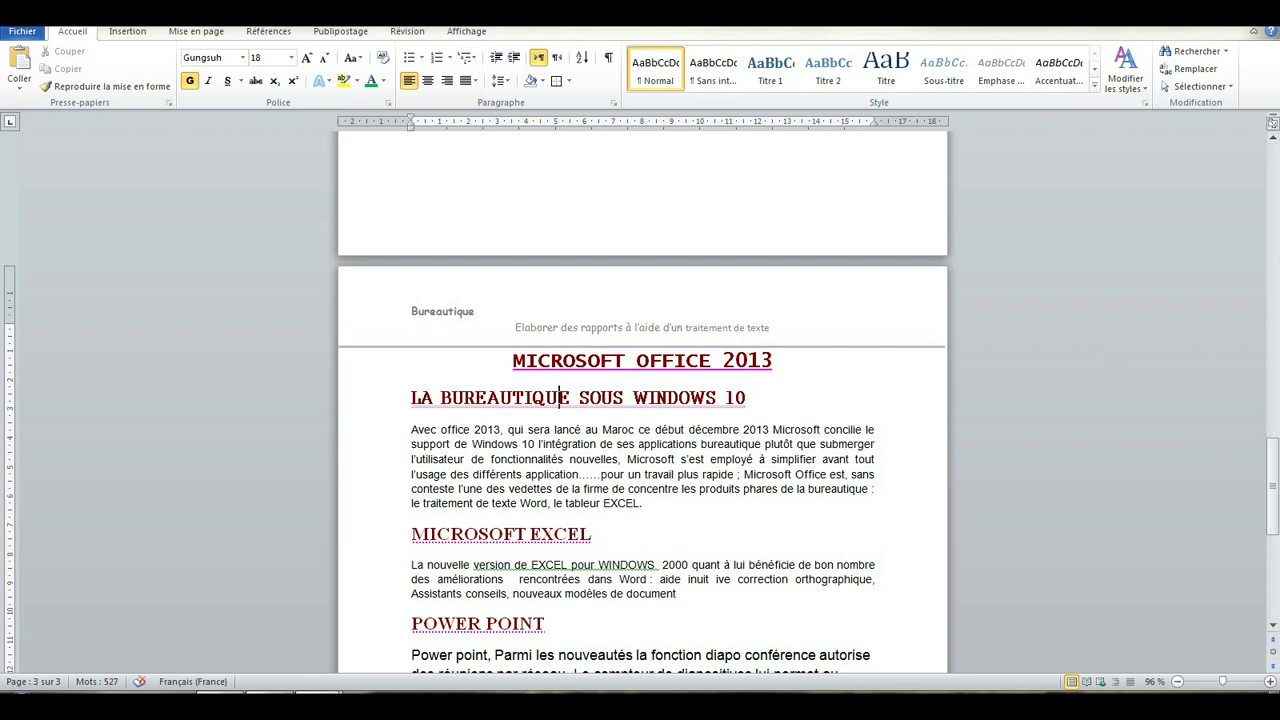
Step: Look over the travail1.docx text, and read the exercise tasks under "Travail à faire" in atelier word.docx
left_click(545, 430)
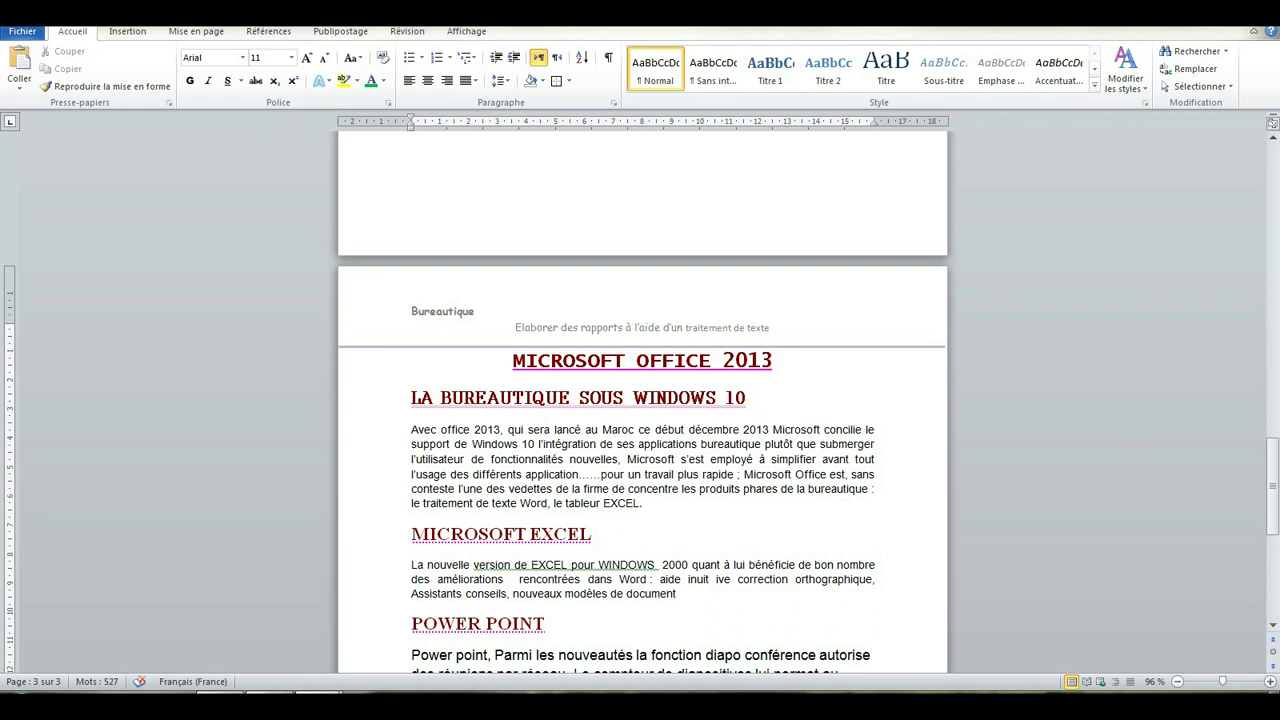
scroll(640, 400, "down", 5)
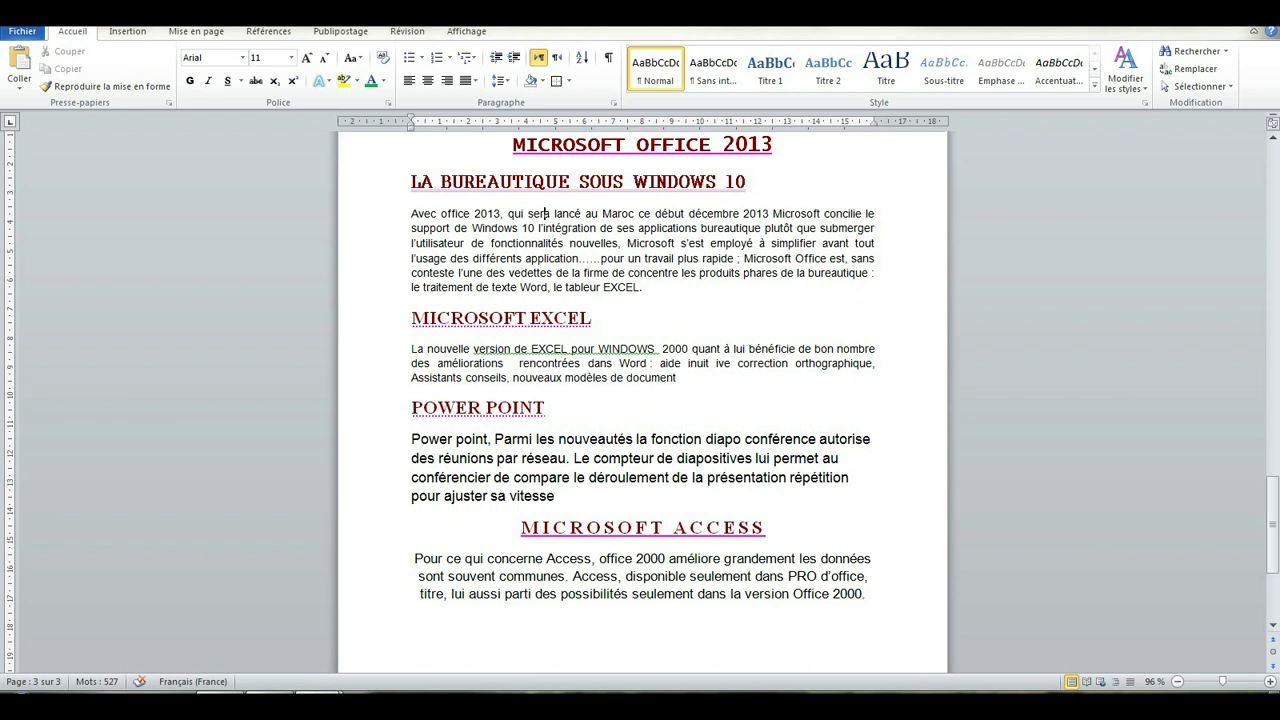
scroll(642, 400, "up", 2)
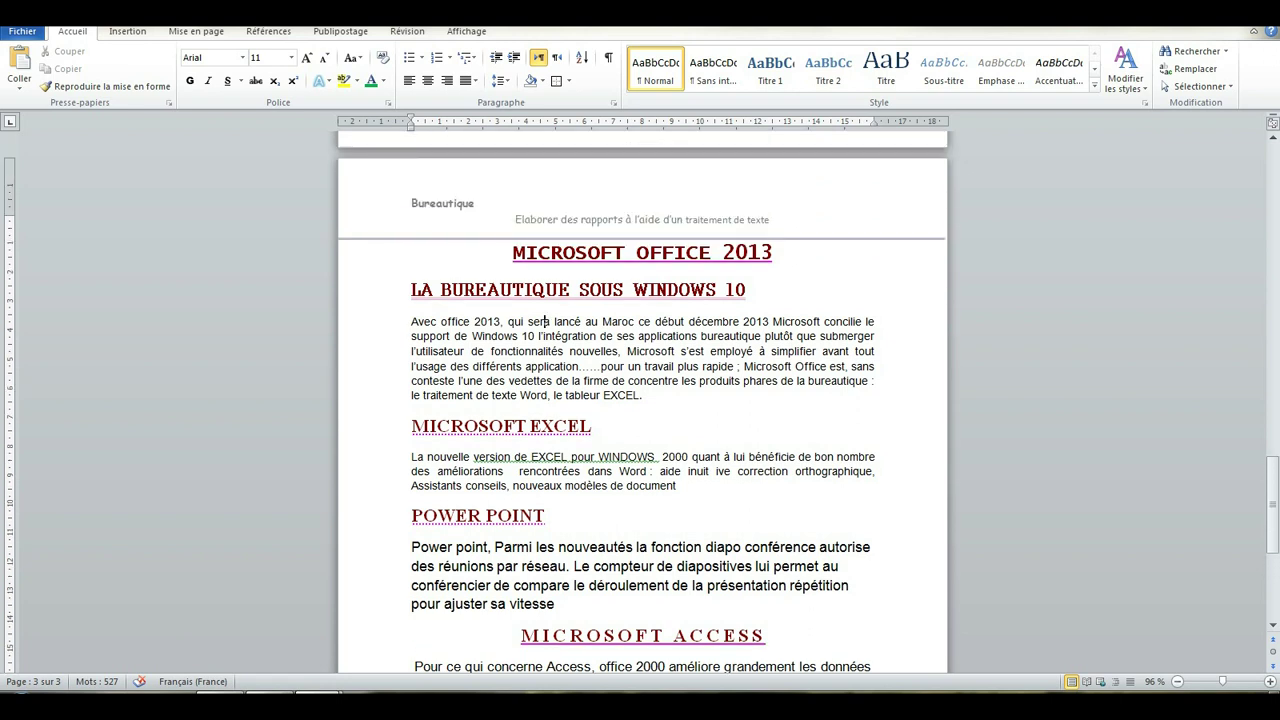
left_click(317, 703)
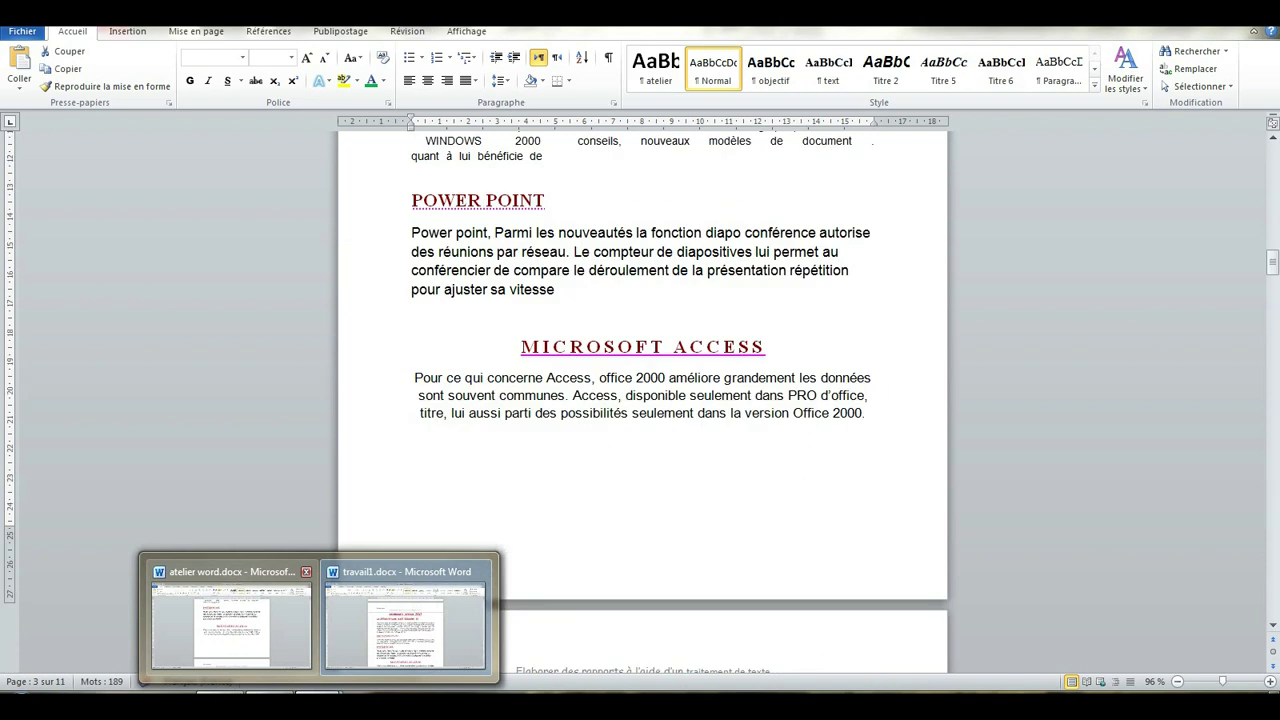
left_click(232, 625)
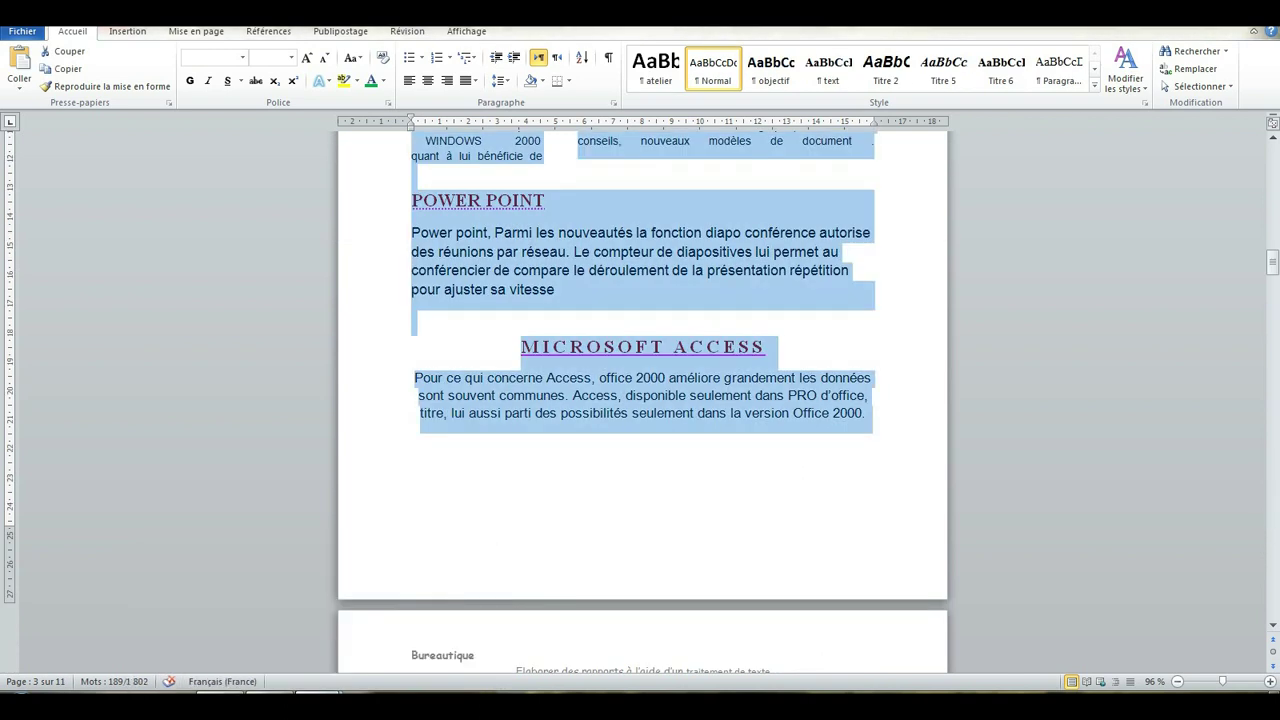
left_click(588, 347)
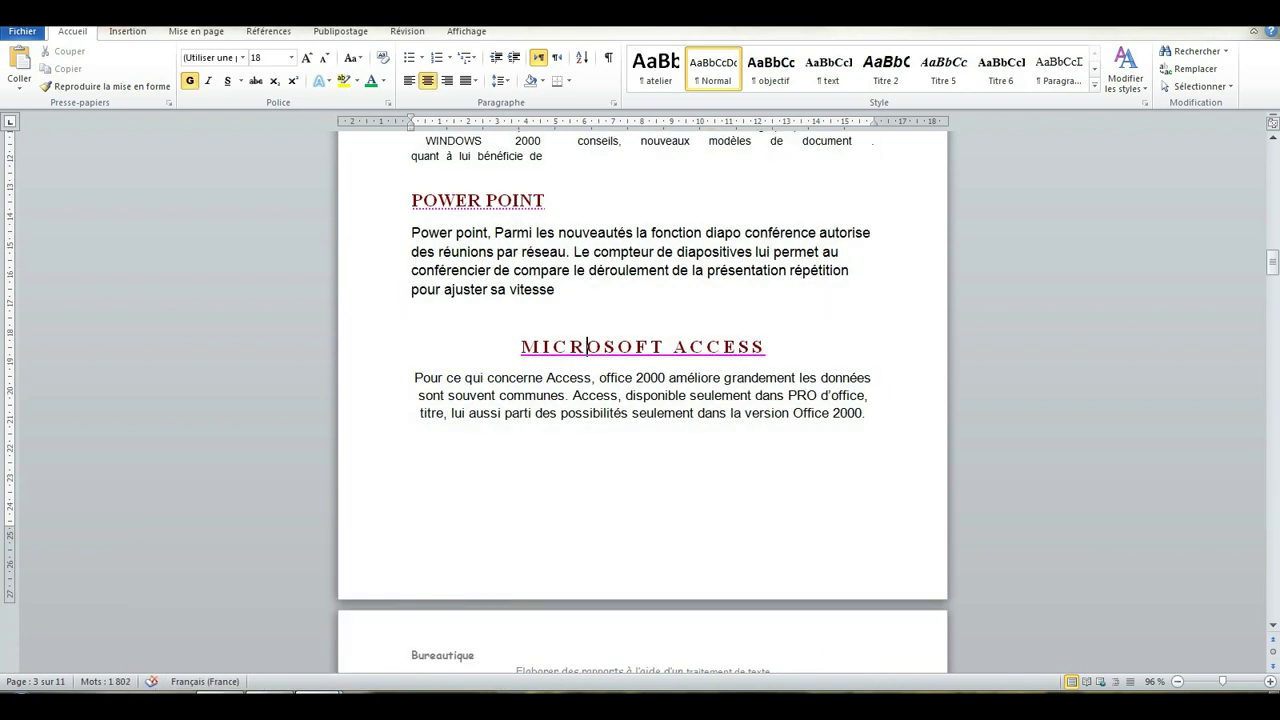
scroll(588, 347, "down", 4)
scroll(642, 400, "down", 3)
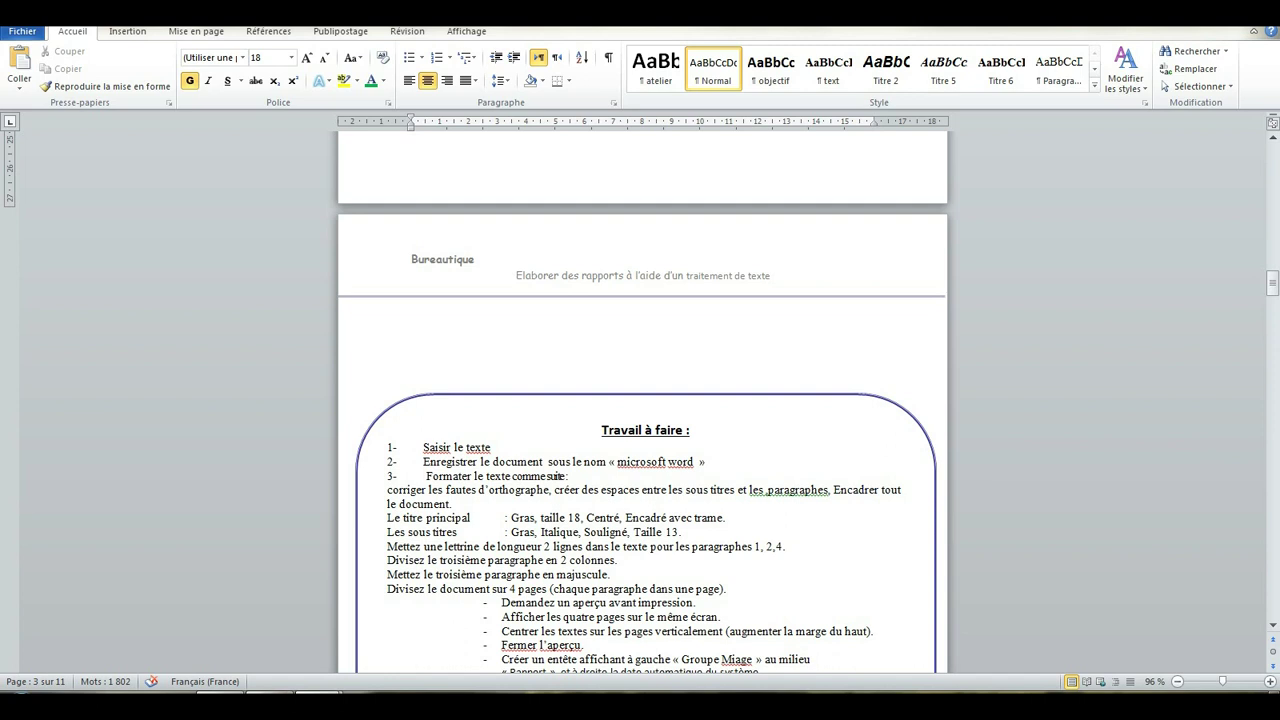
Step: Switch back to travail1.docx and save the document under its existing name
mouse_move(320, 698)
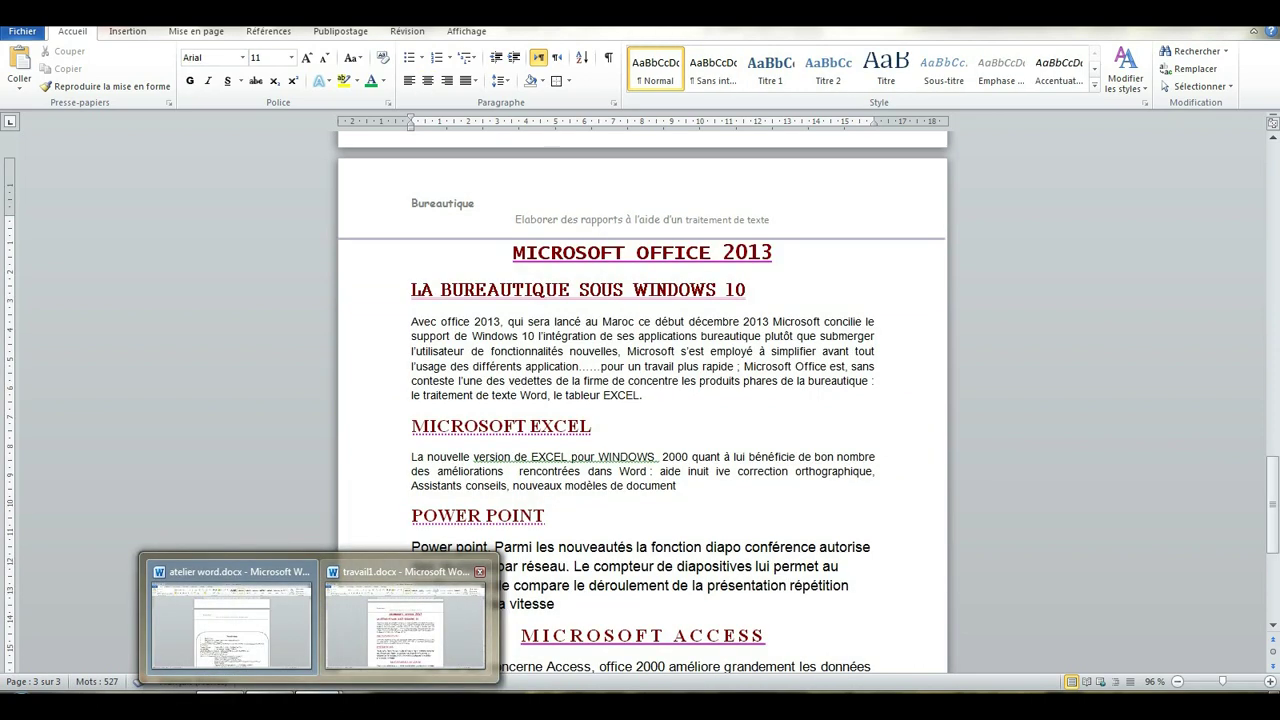
left_click(405, 625)
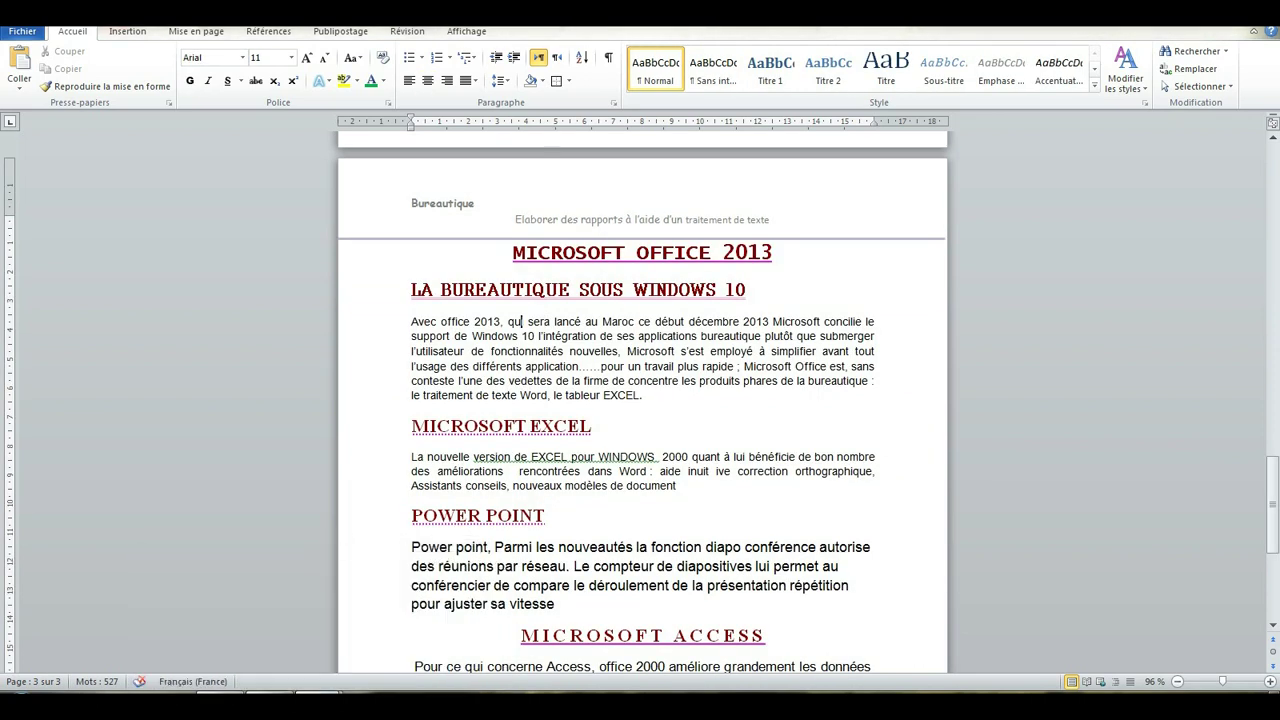
left_click(22, 31)
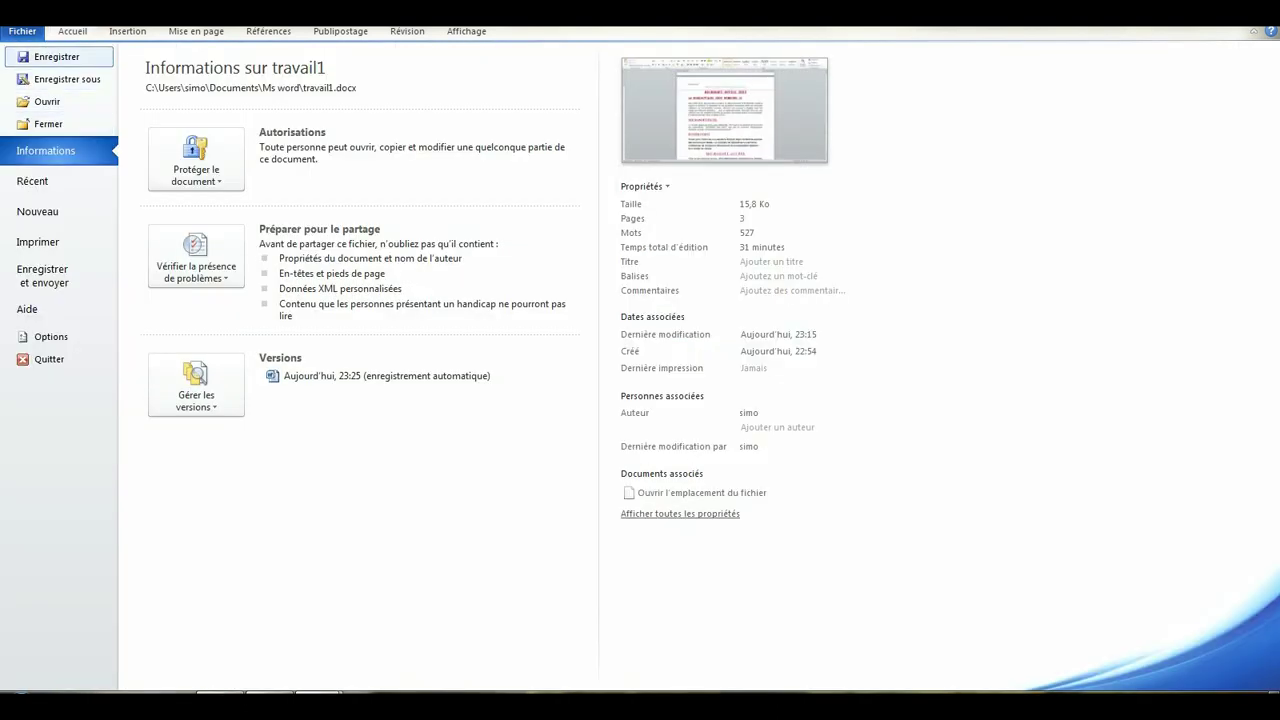
left_click(57, 56)
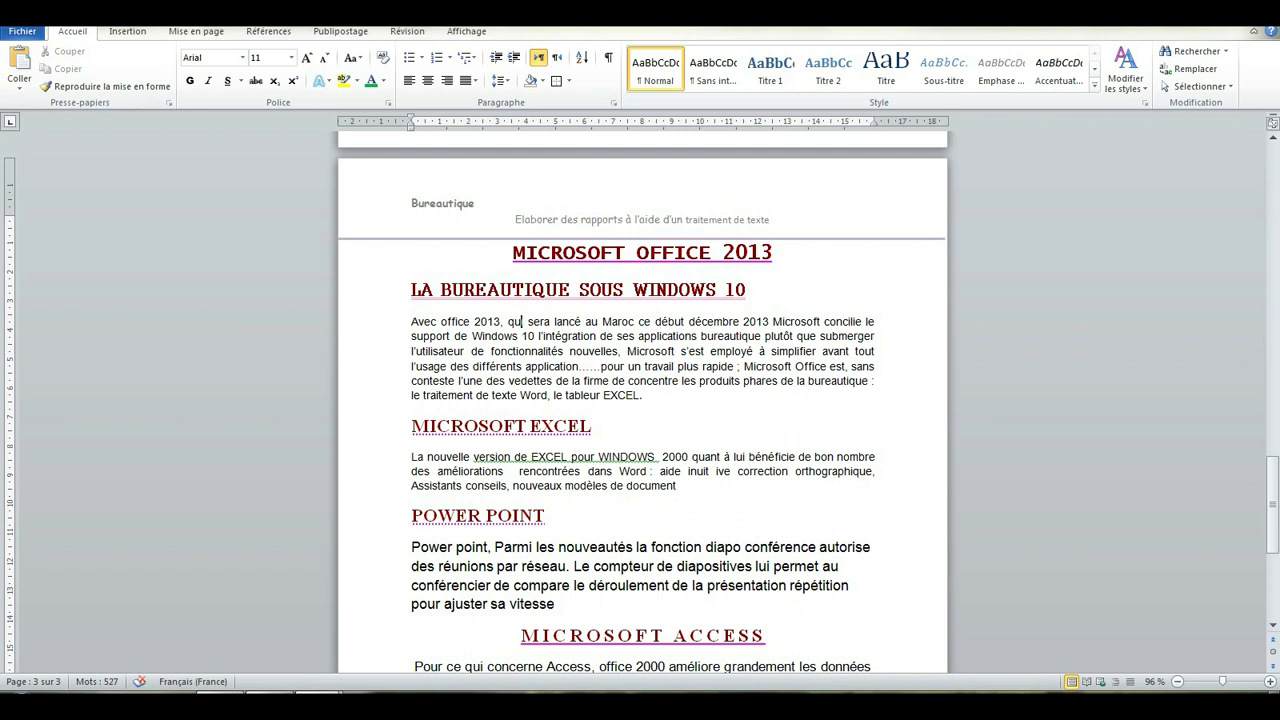
Step: Consult the tasks in atelier word.docx, and correct the flagged phrase under MICROSOFT EXCEL in travail1.docx to "version d'EXCEL pour WINDOWS"
left_click(319, 704)
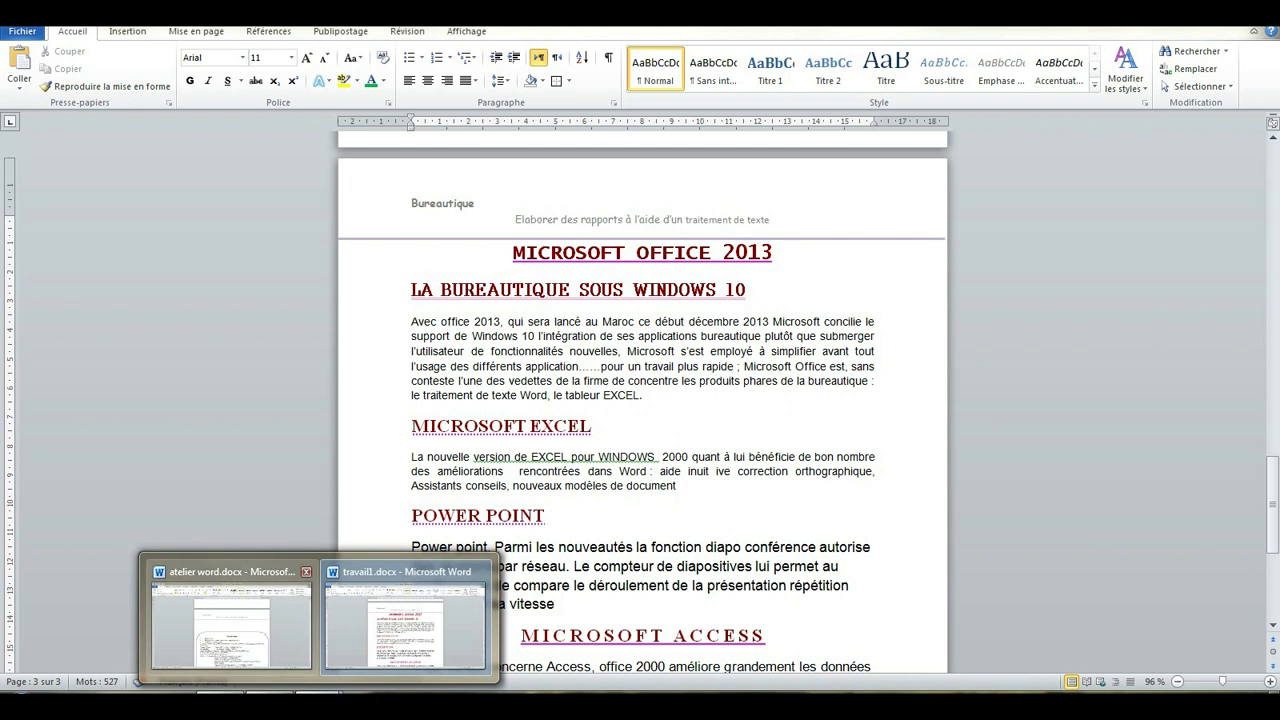
left_click(232, 625)
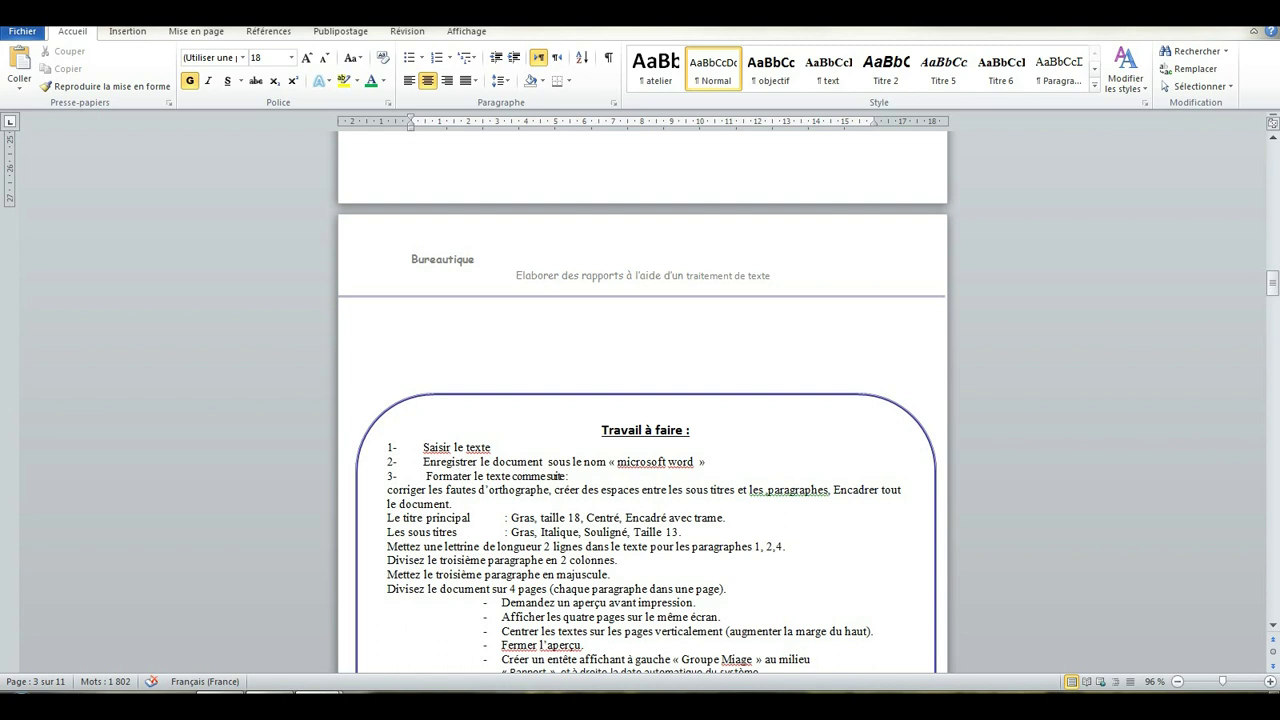
mouse_move(319, 705)
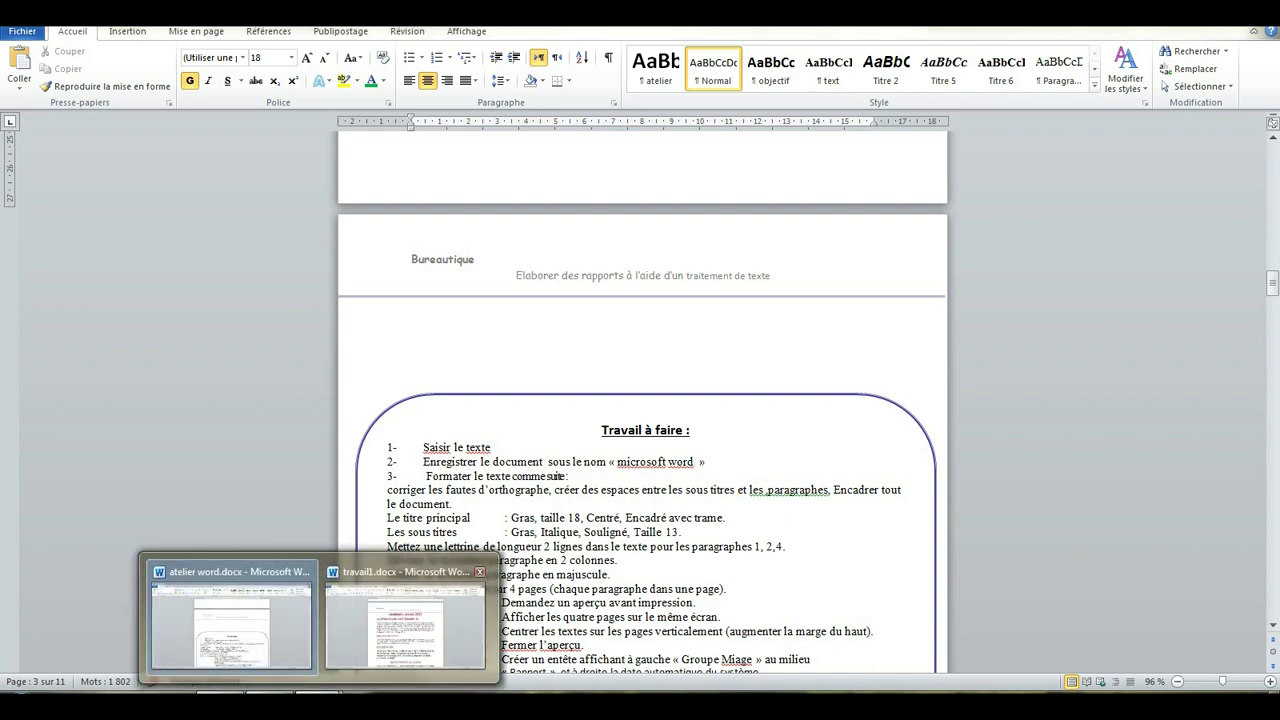
left_click(405, 625)
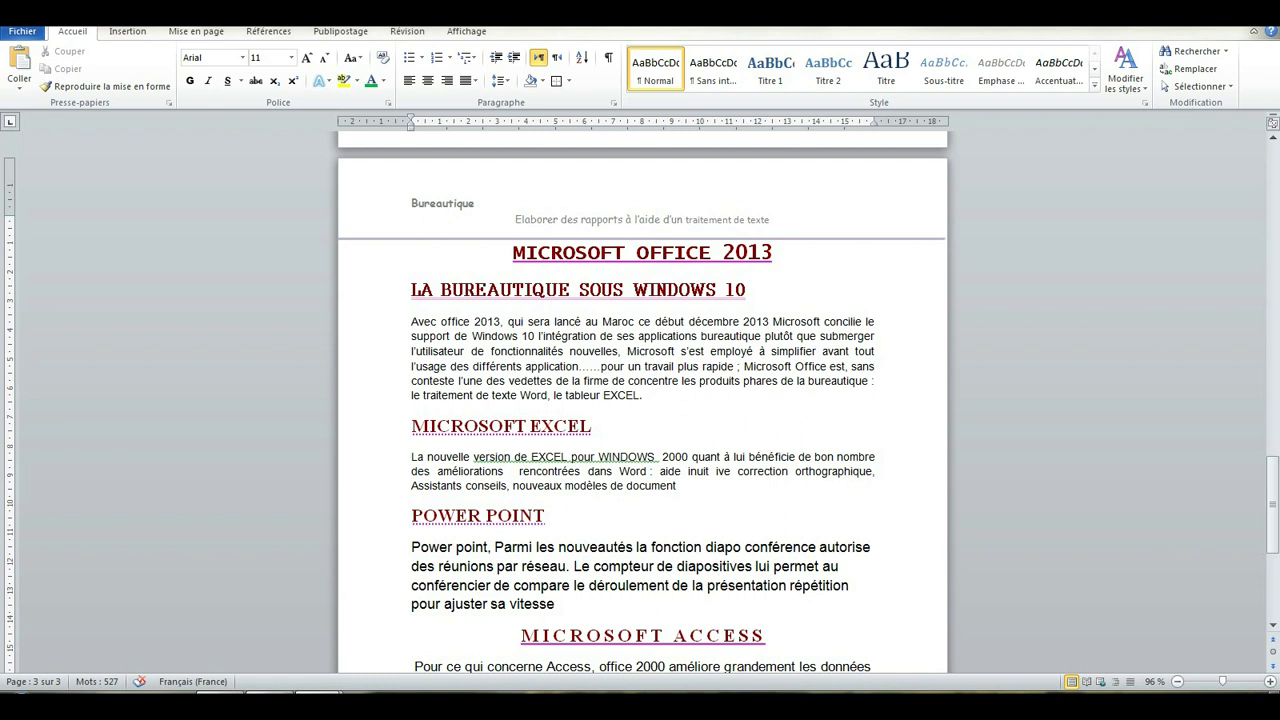
right_click(511, 460)
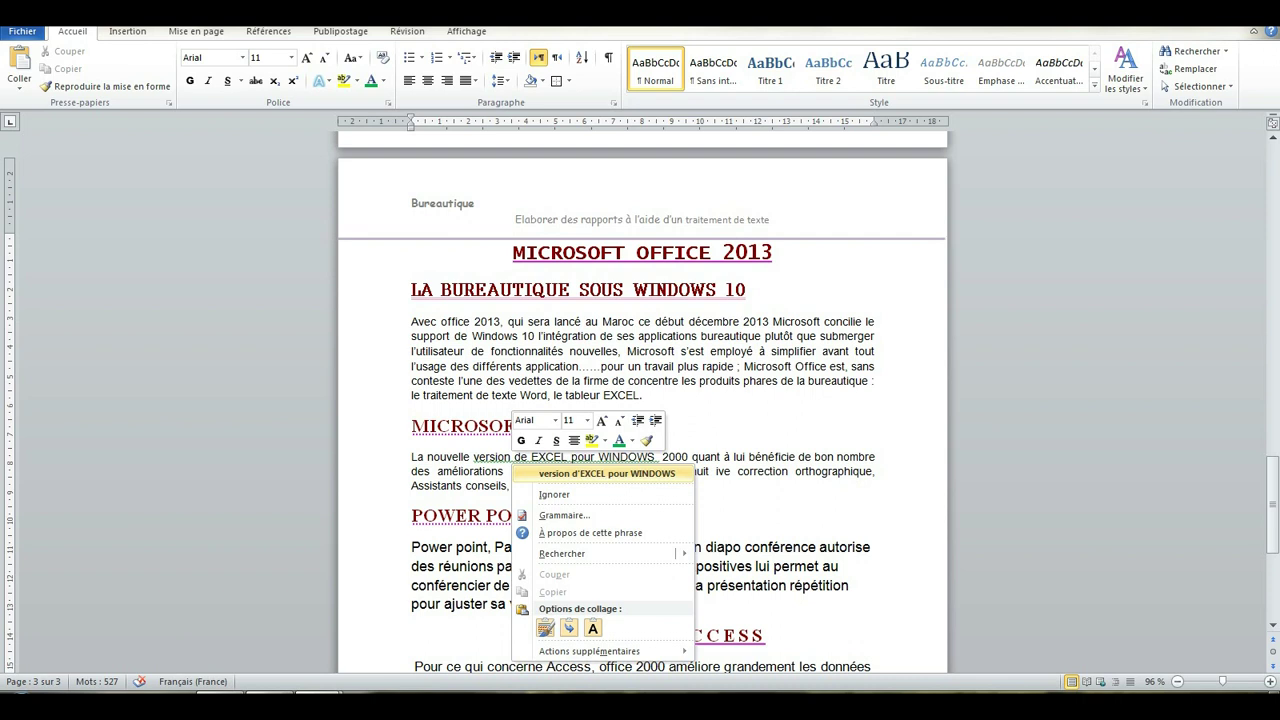
left_click(606, 473)
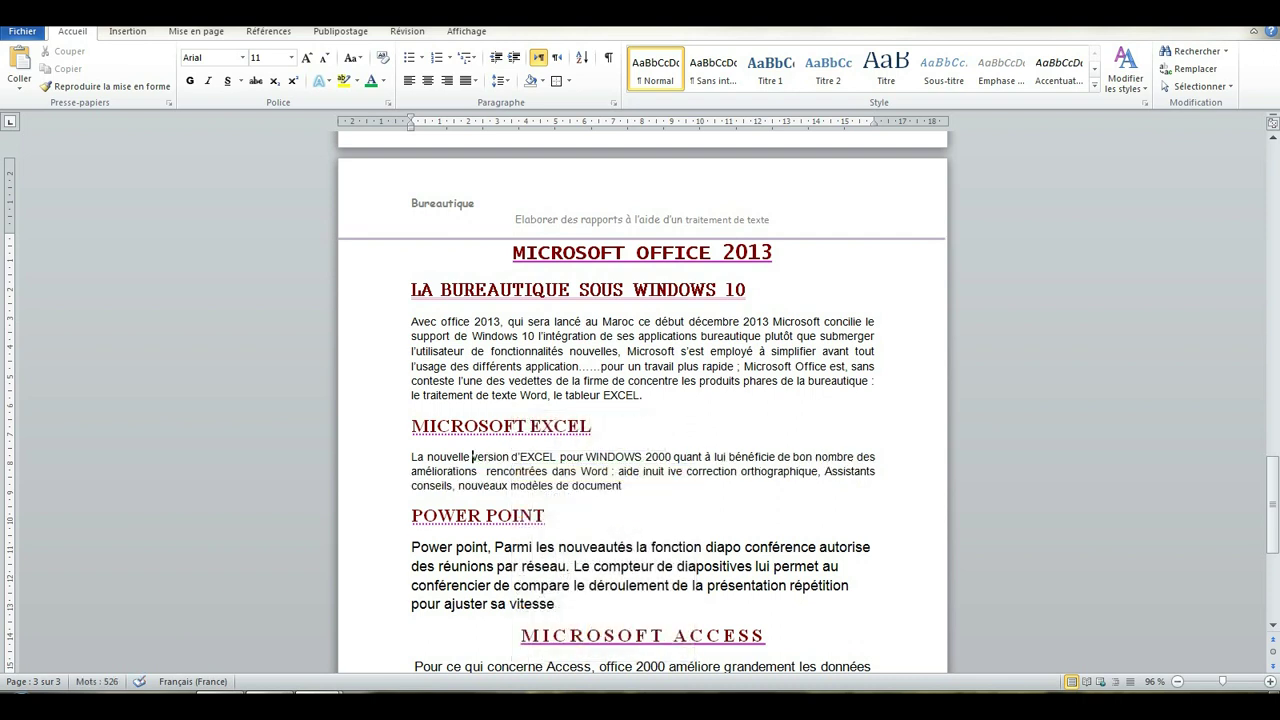
Step: Review the rest of the travail1.docx text, and read the main title's formatting requirements in atelier word.docx
scroll(642, 400, "down", 5)
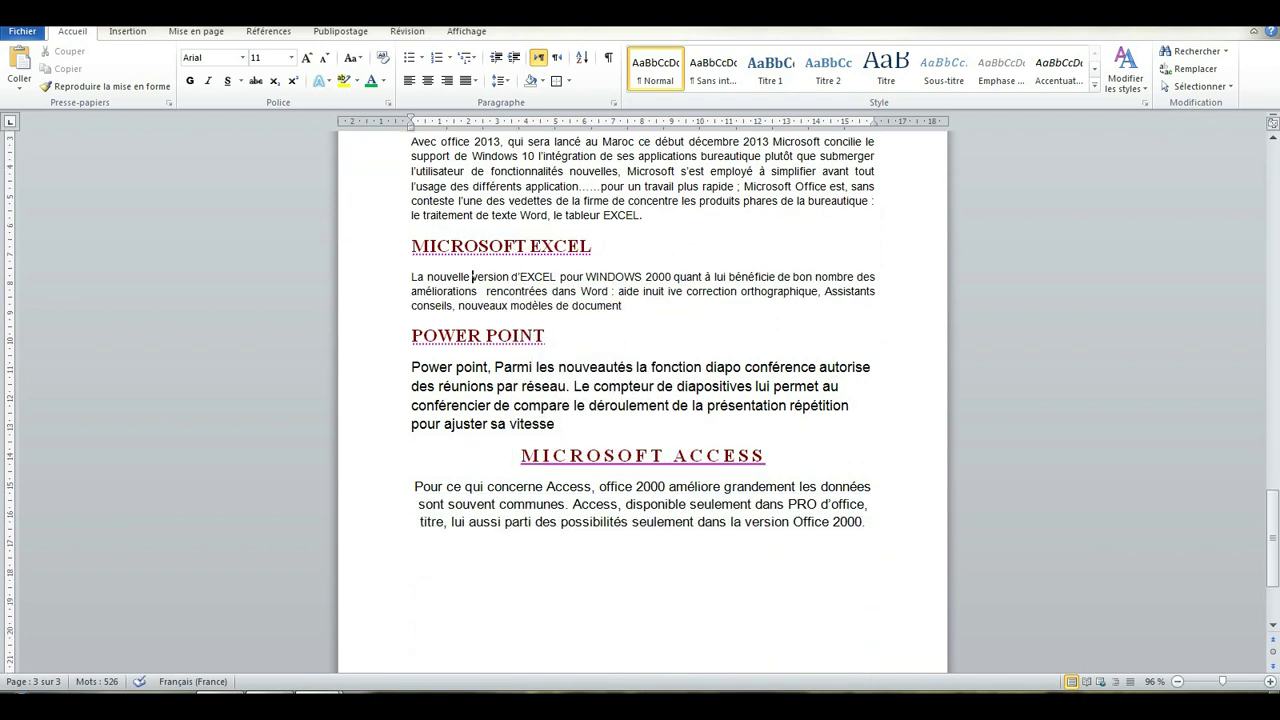
scroll(642, 400, "up", 4)
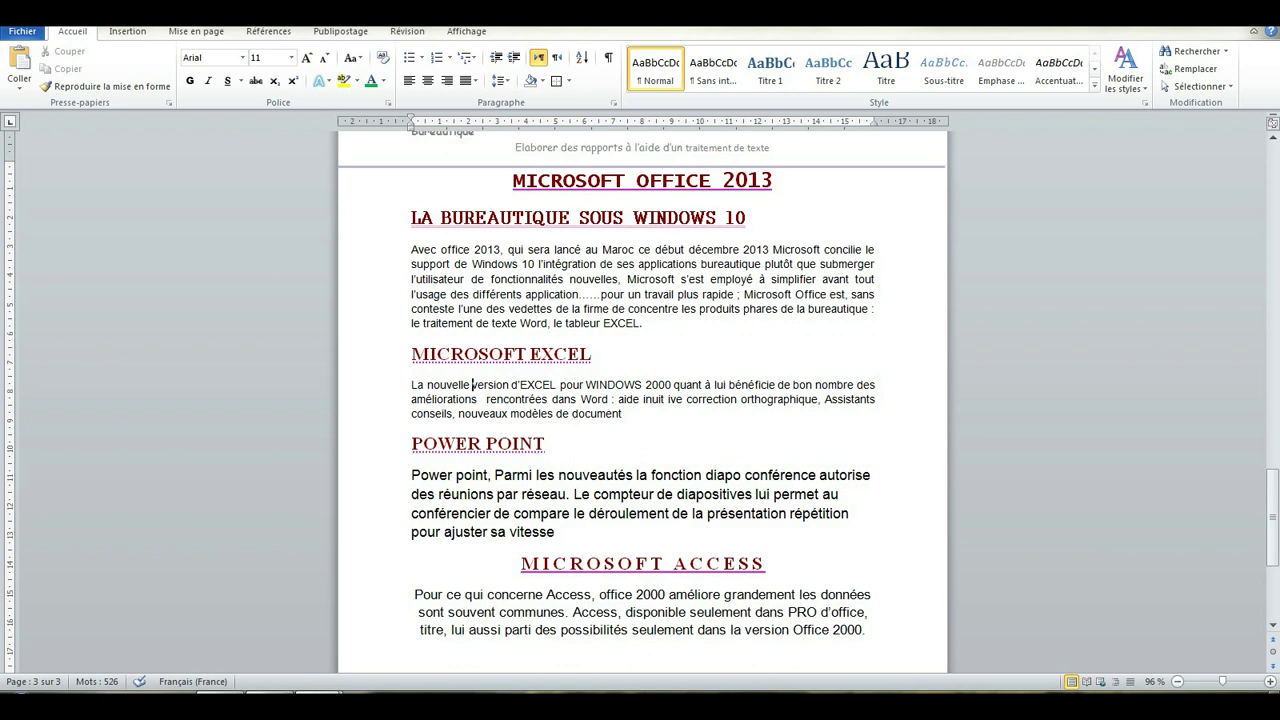
mouse_move(317, 700)
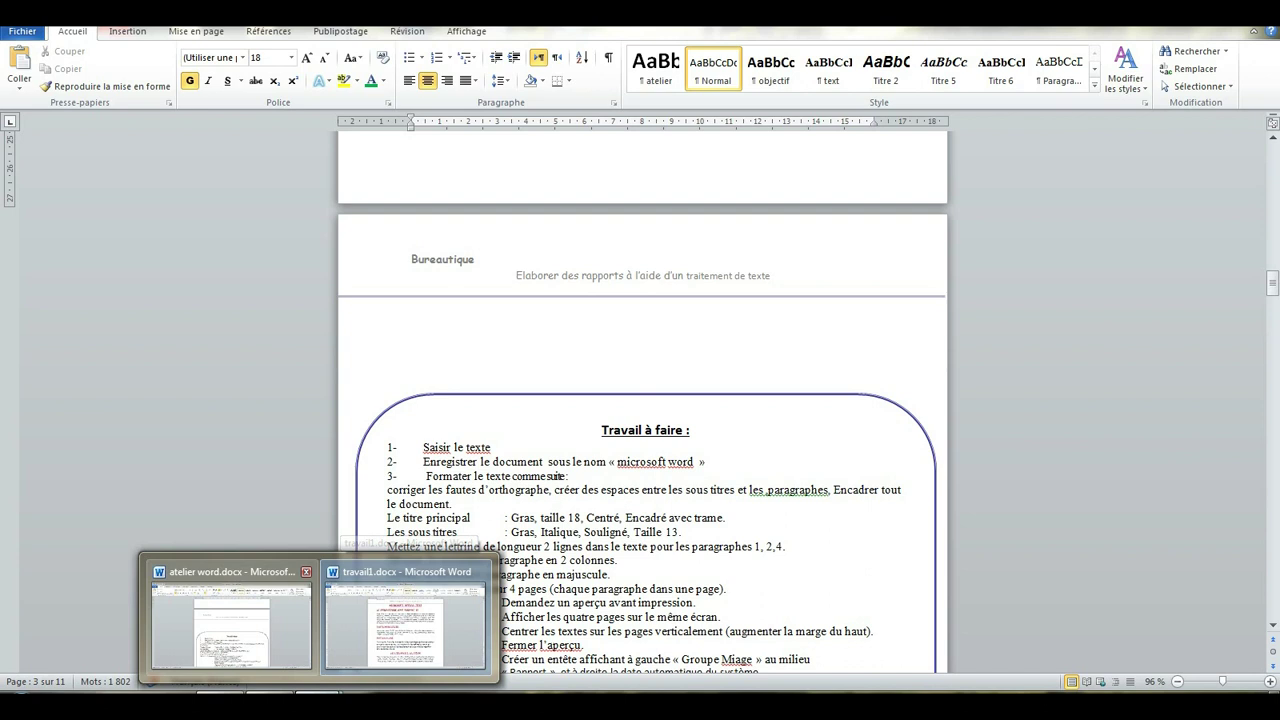
left_click(231, 625)
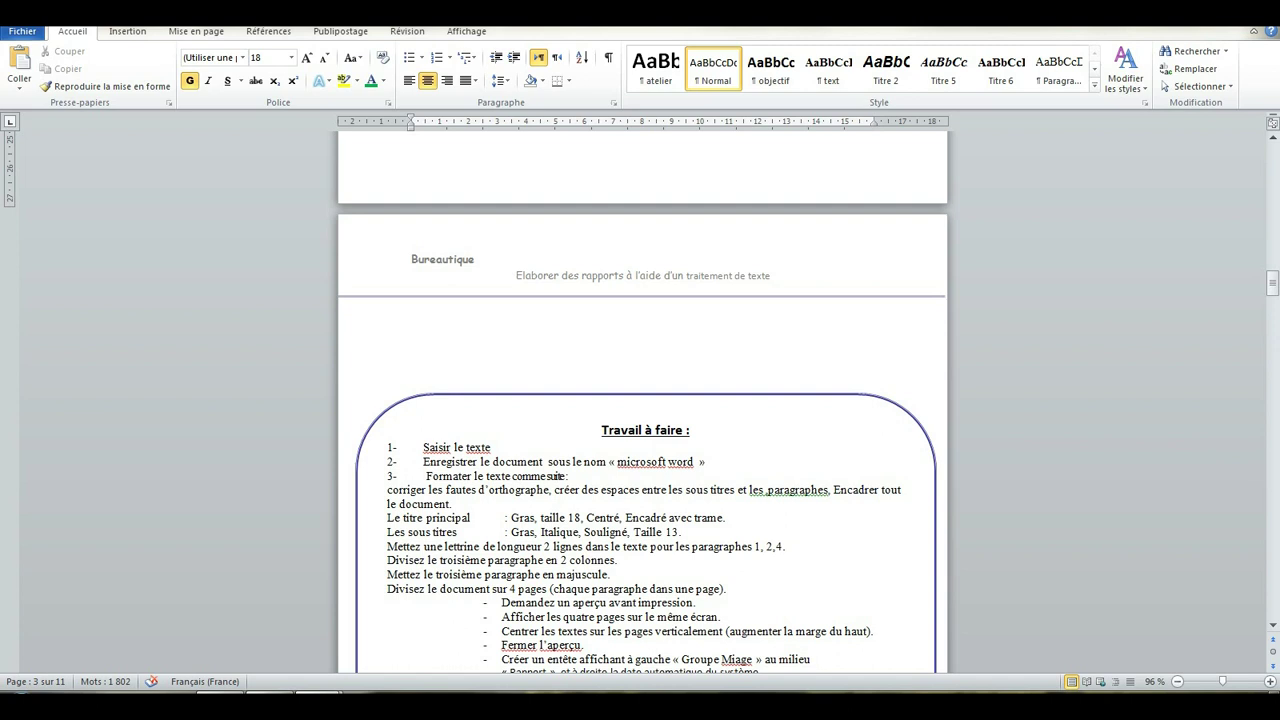
Step: Set the font size of the main title "MICROSOFT OFFICE 2013" in travail1.docx to 18
mouse_move(300, 705)
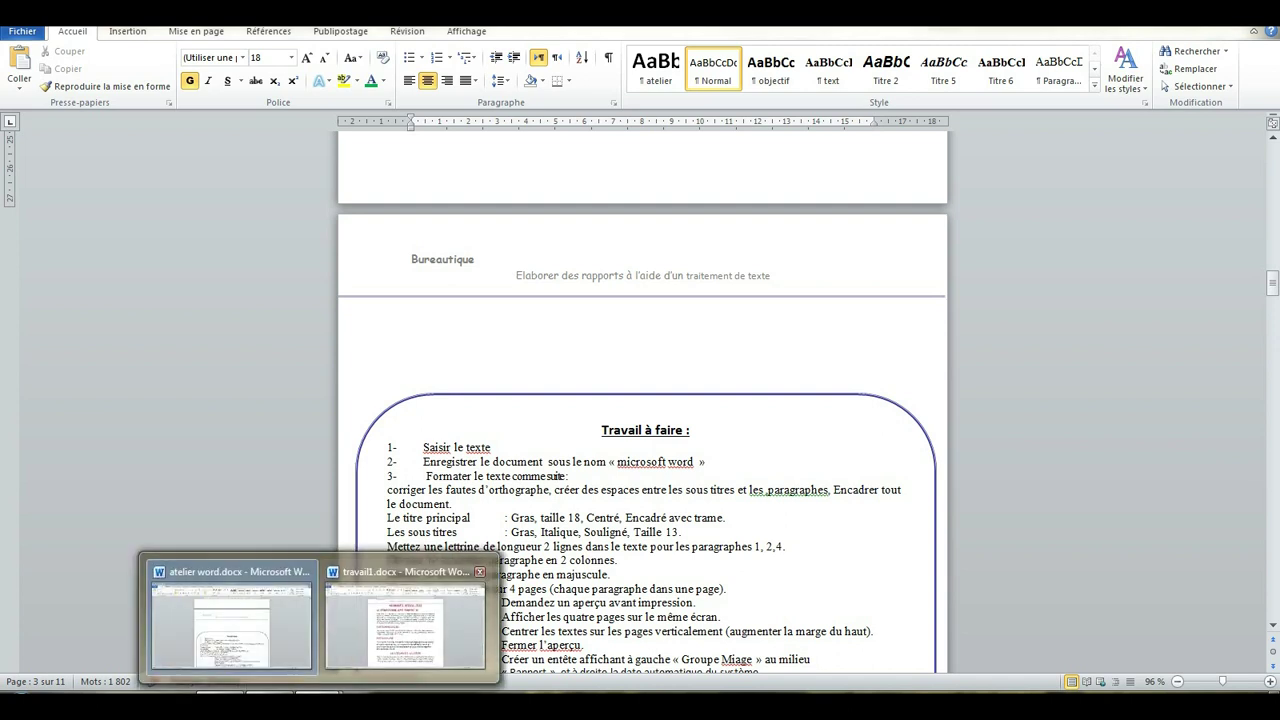
left_click(400, 660)
scroll(642, 400, "up", 2)
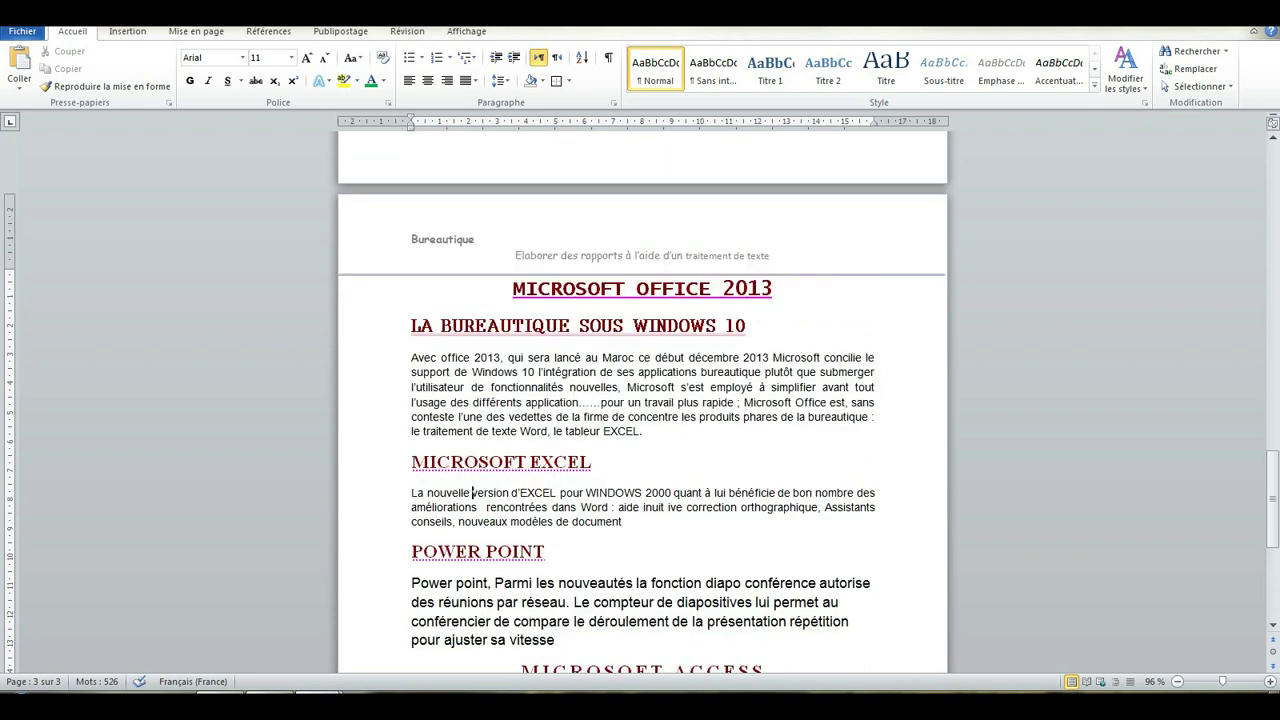
left_click(538, 289)
left_click(514, 289)
key("ctrl+shift+Right")
key("ctrl+shift+Right")
key("ctrl+shift+Right")
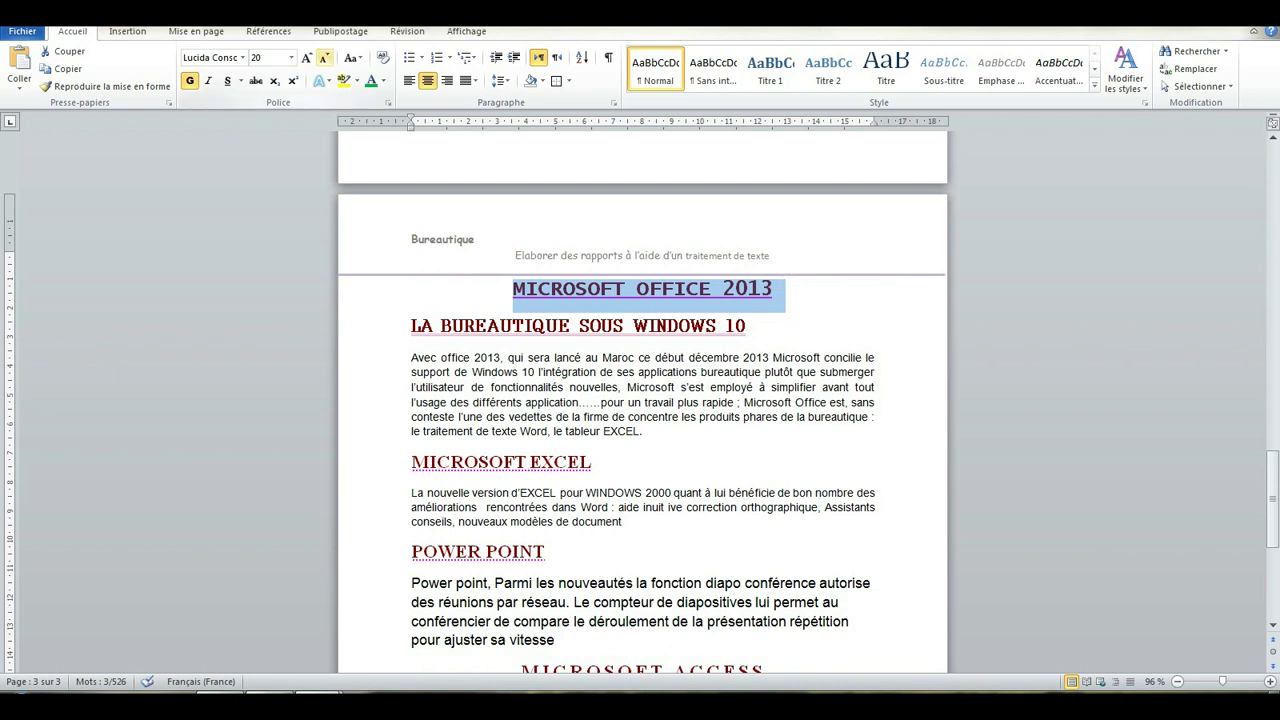
left_click(324, 58)
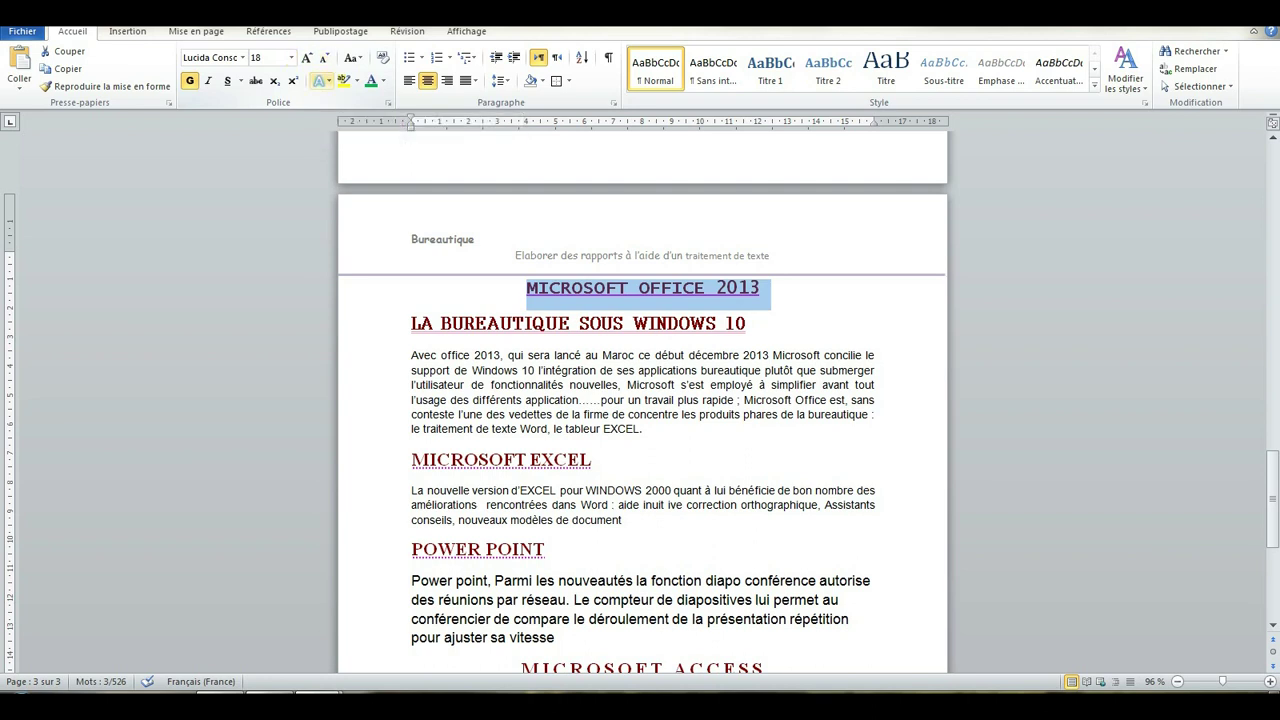
Step: Recheck the title requirements in atelier word.docx, then left-align the main title in travail1.docx and centre it again
mouse_move(320, 700)
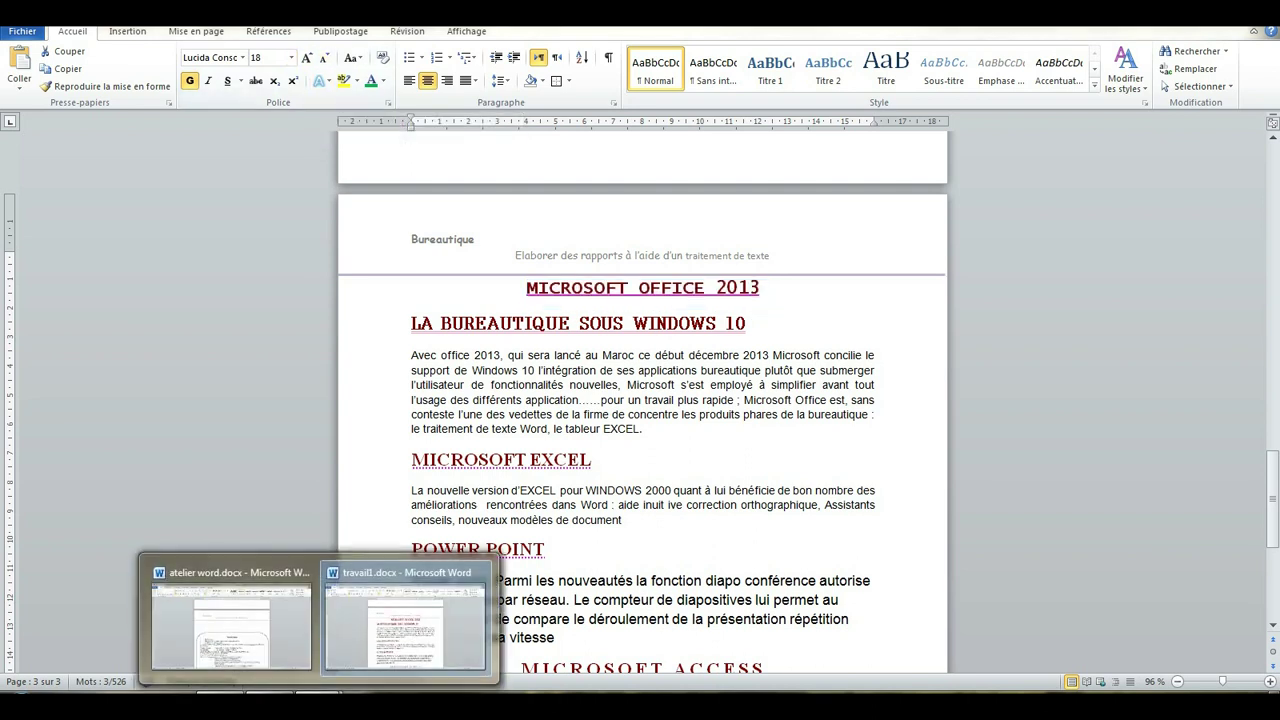
left_click(230, 620)
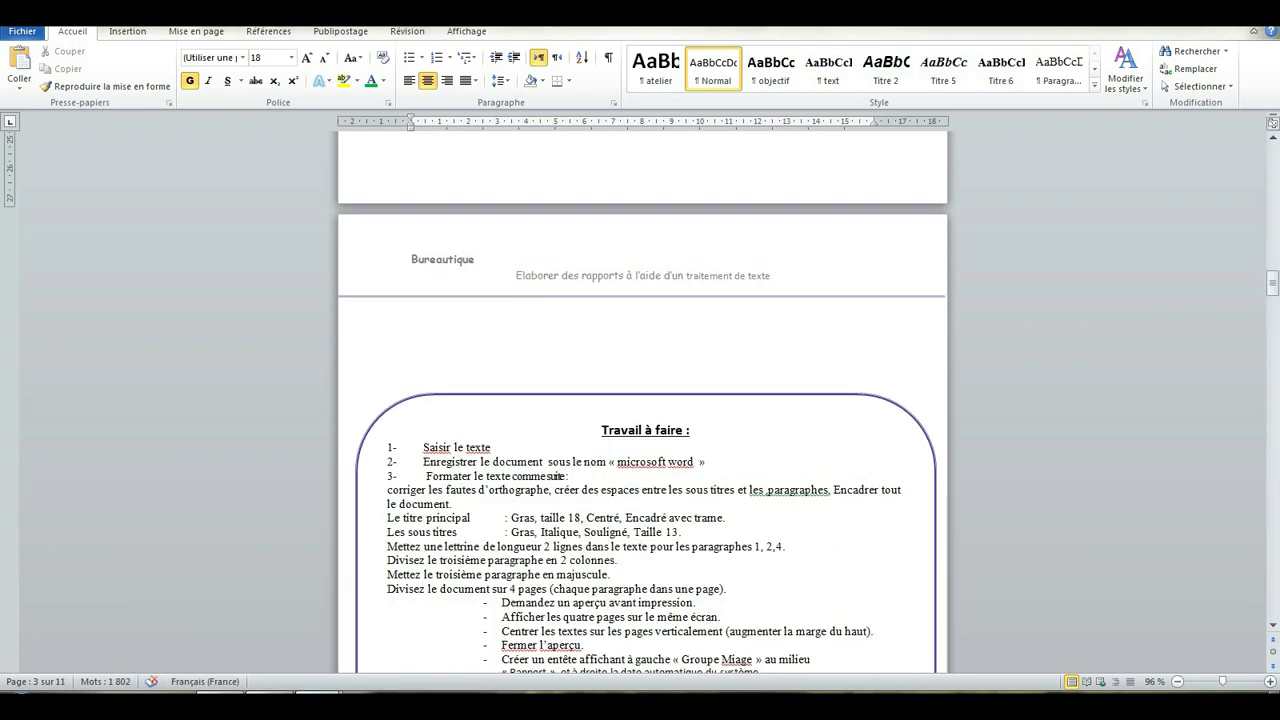
mouse_move(320, 700)
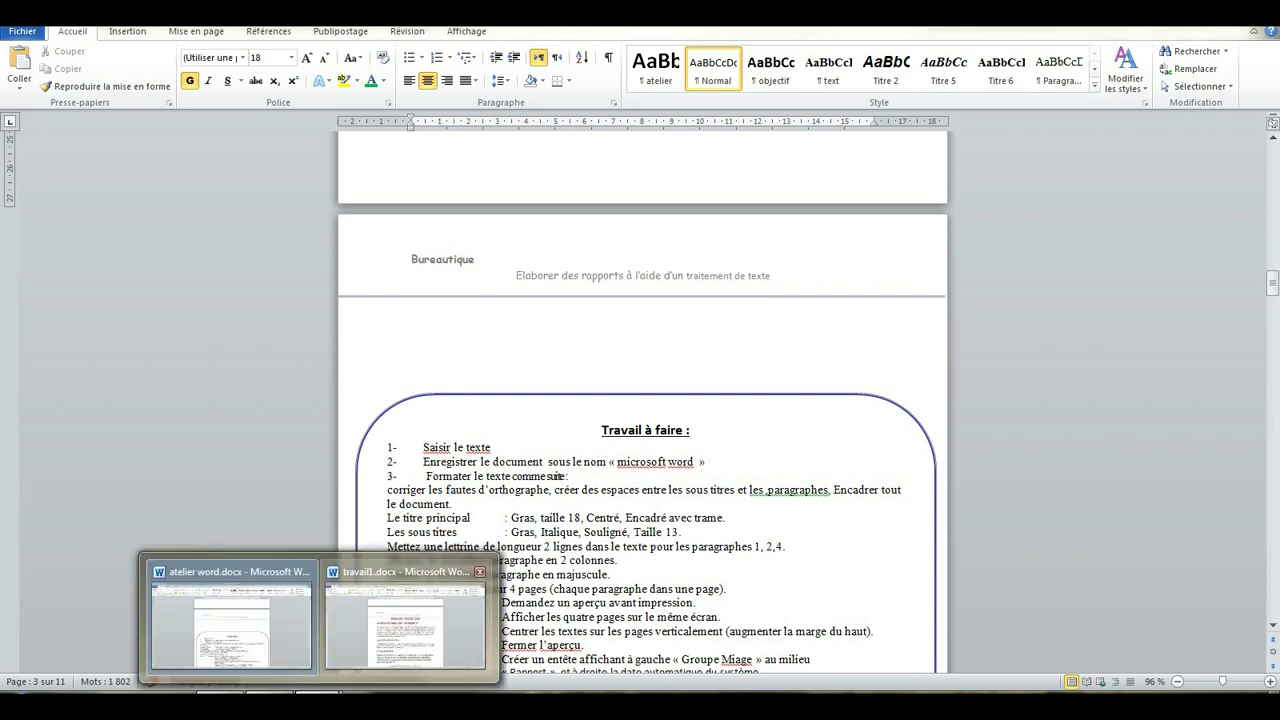
left_click(405, 625)
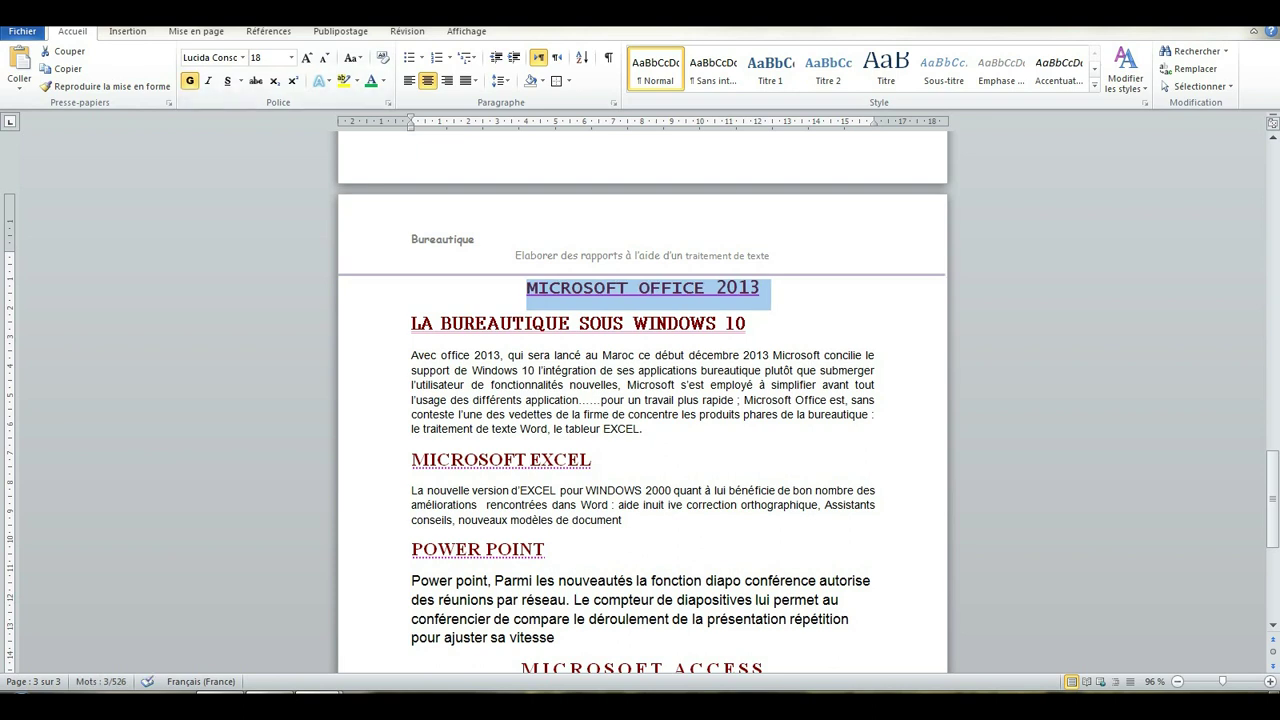
left_click(409, 80)
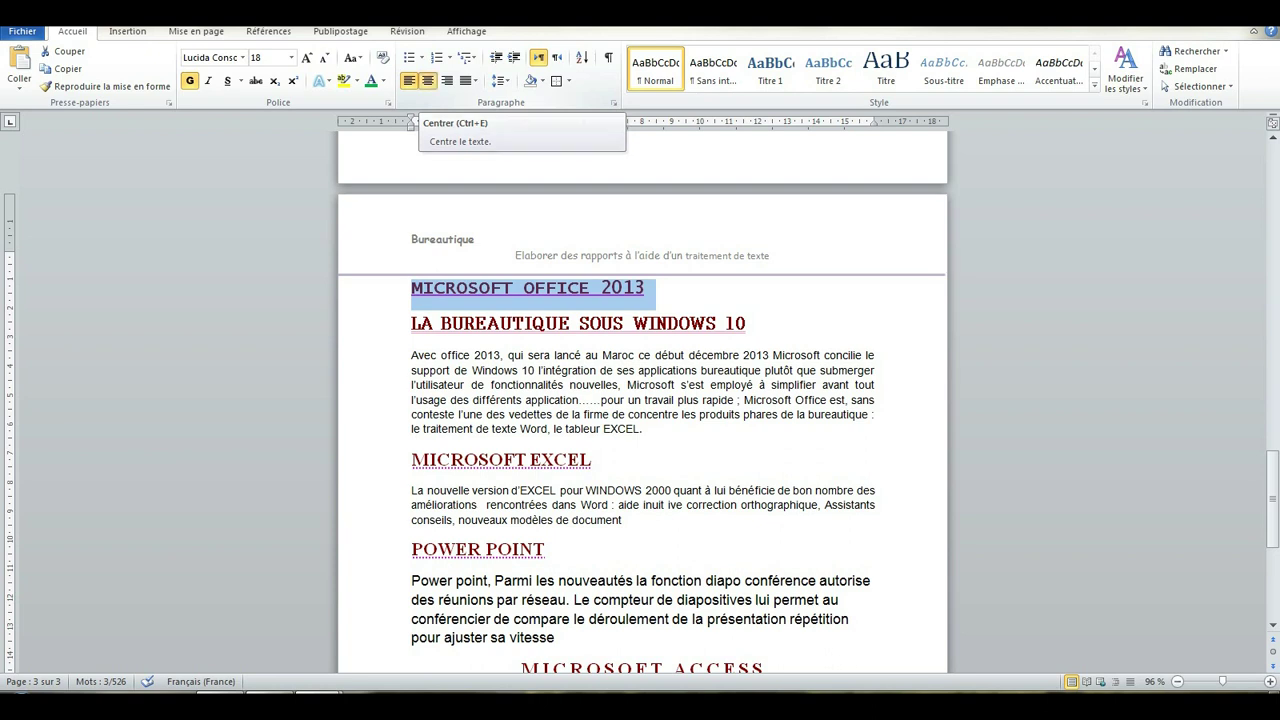
left_click(428, 81)
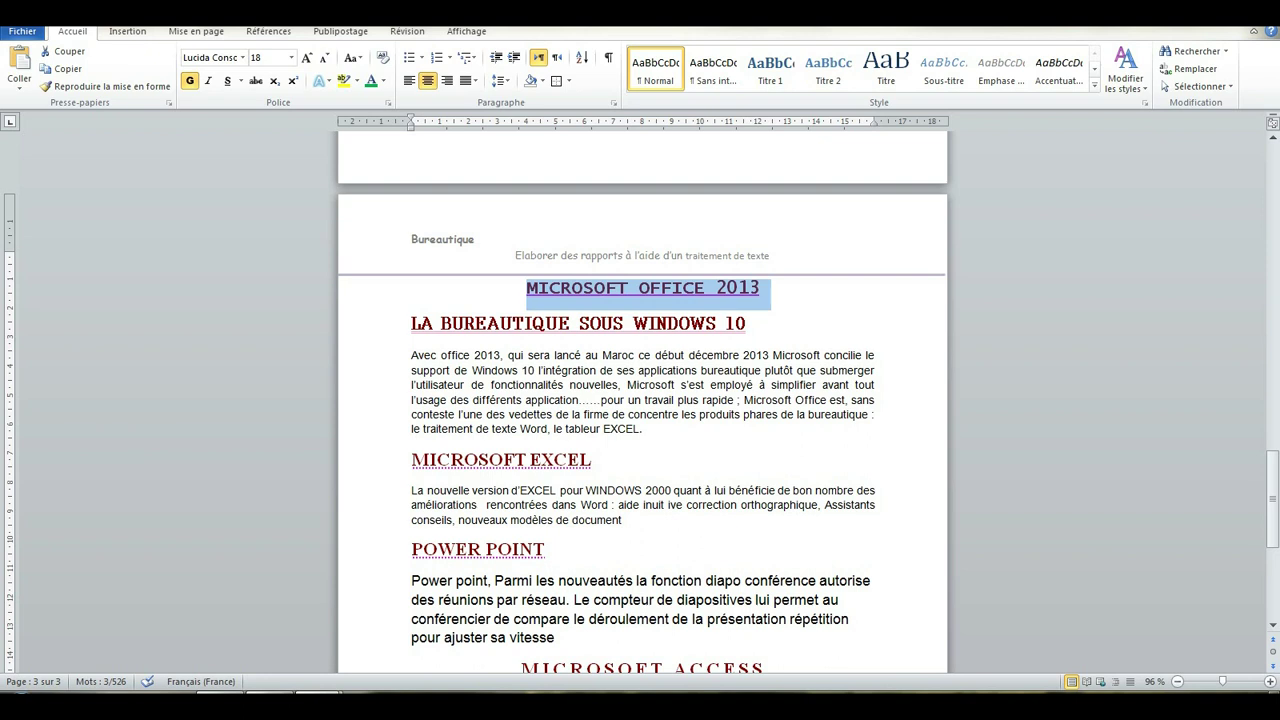
Step: Recheck the title requirements in atelier word.docx, then frame the main title "MICROSOFT OFFICE 2013" in travail1.docx with outside borders
mouse_move(320, 700)
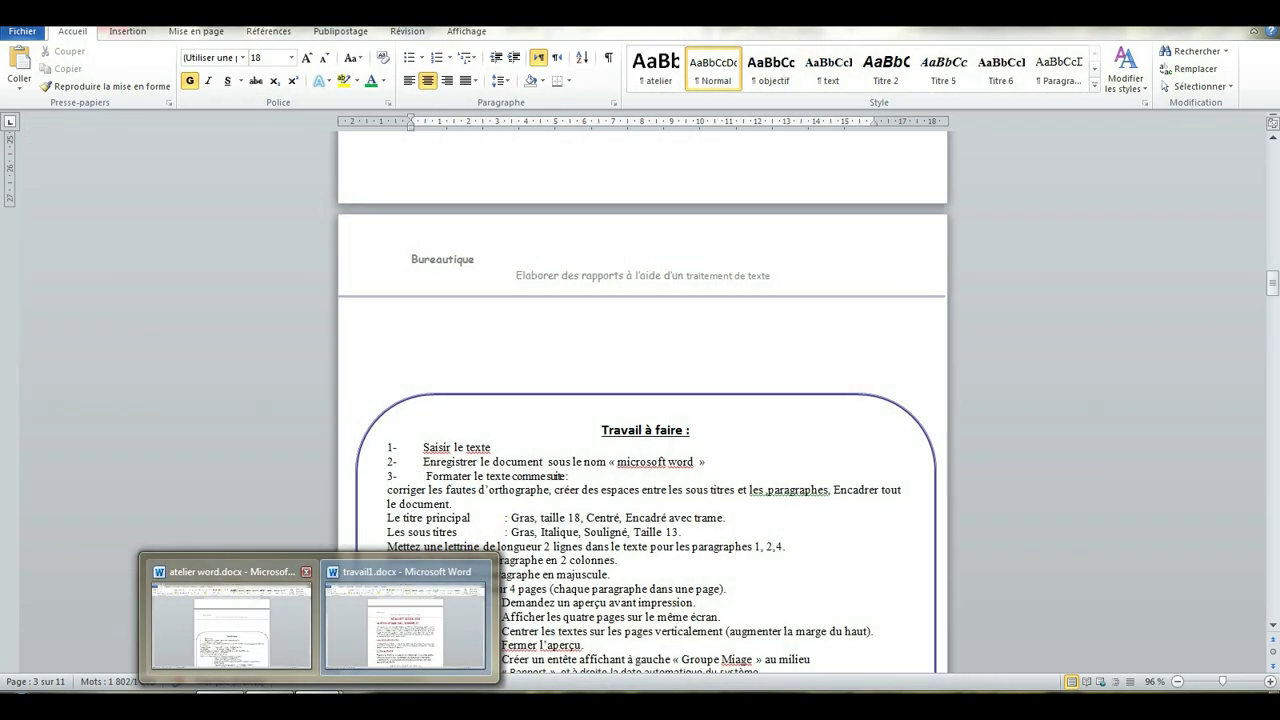
left_click(230, 625)
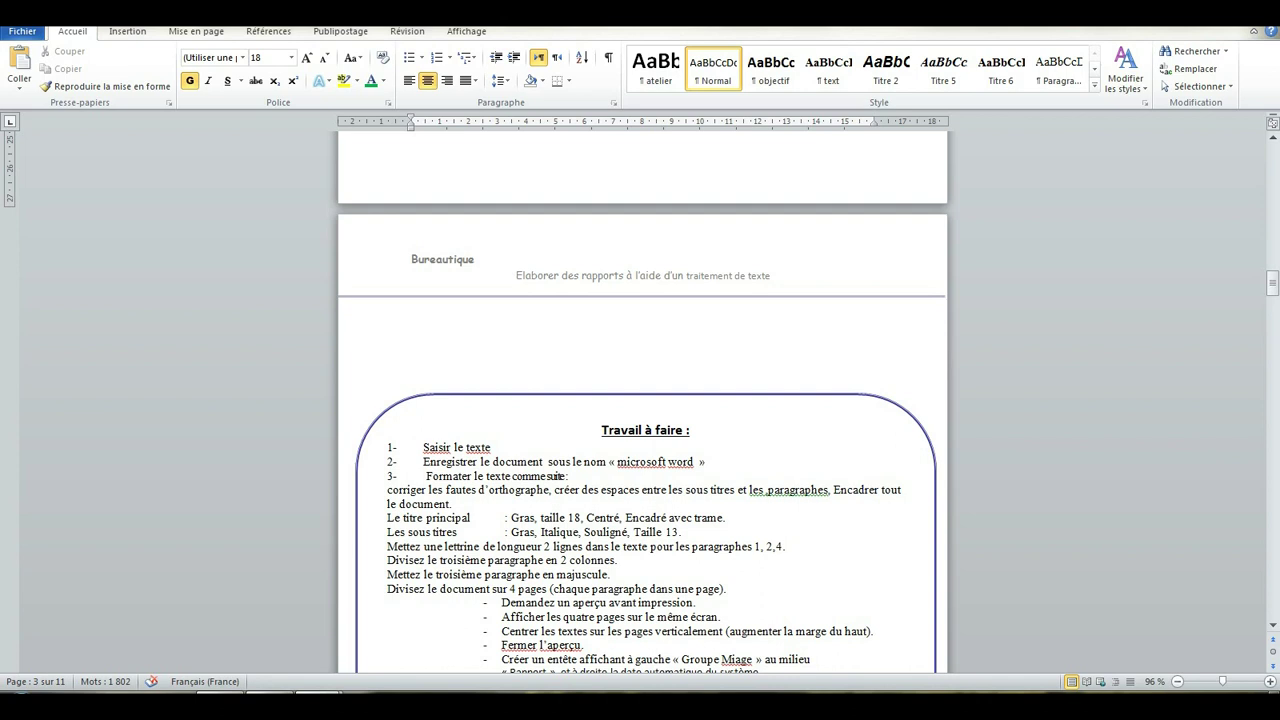
mouse_move(318, 700)
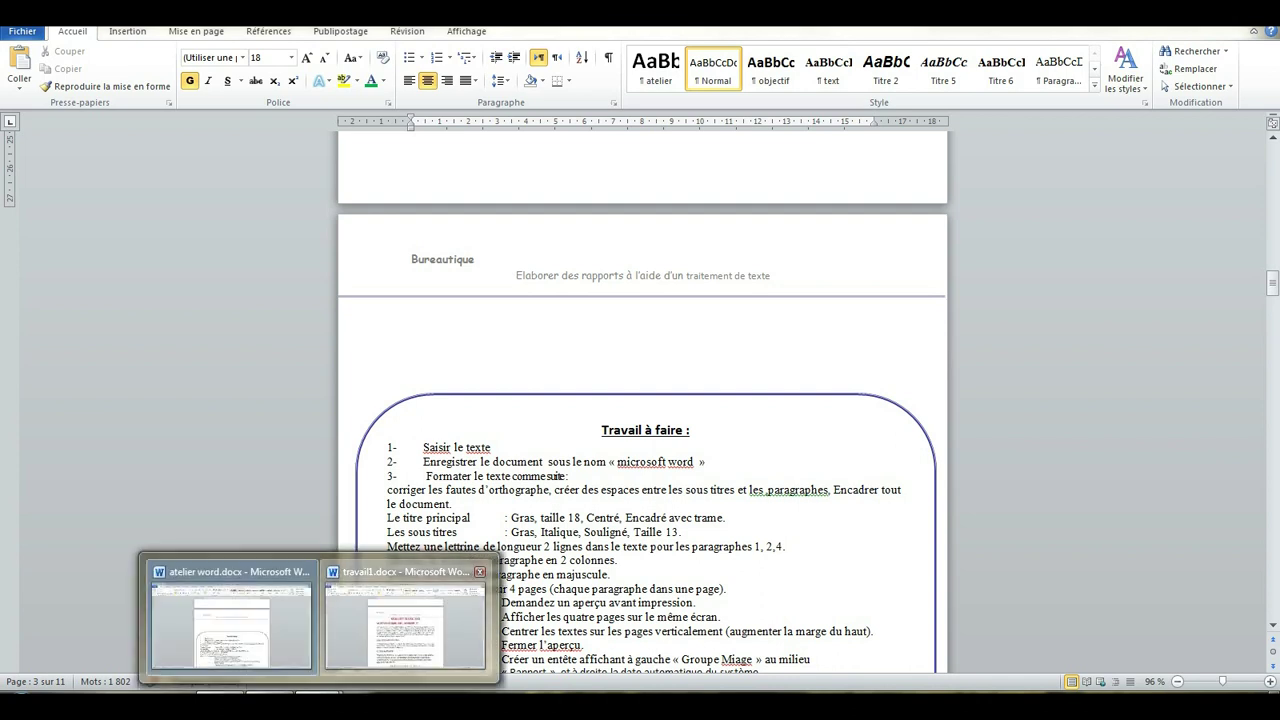
left_click(405, 625)
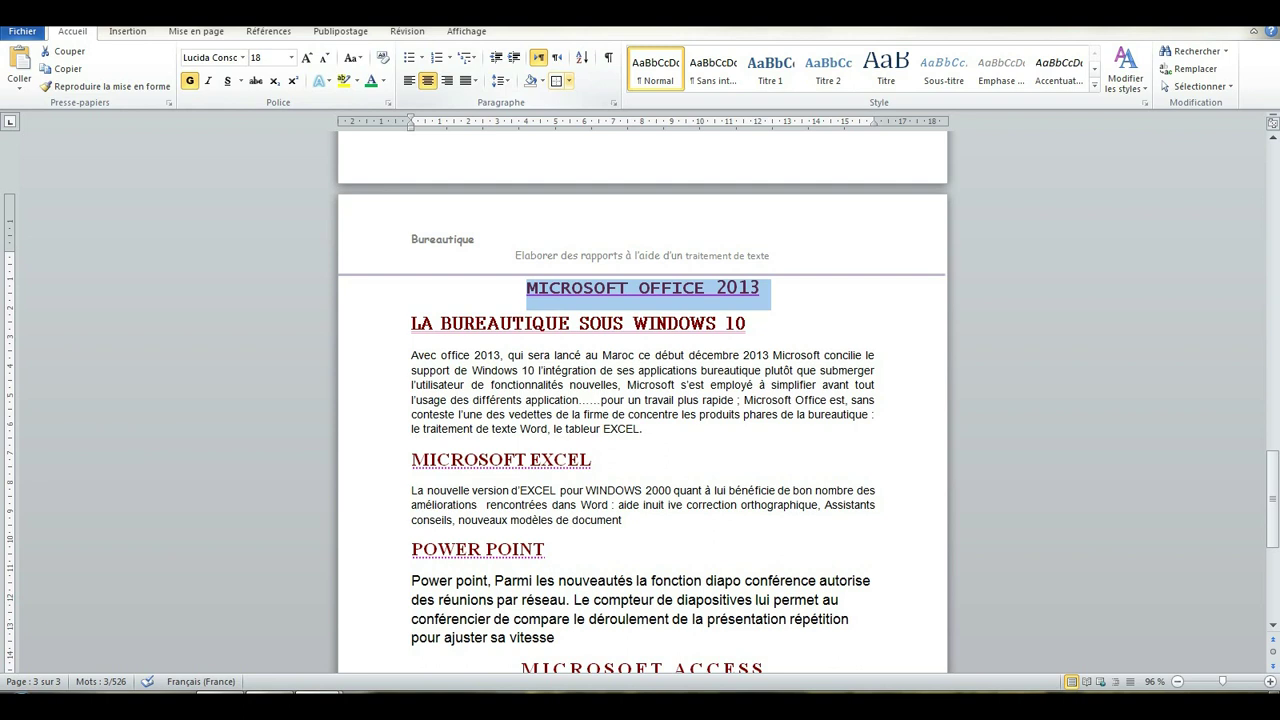
left_click(568, 81)
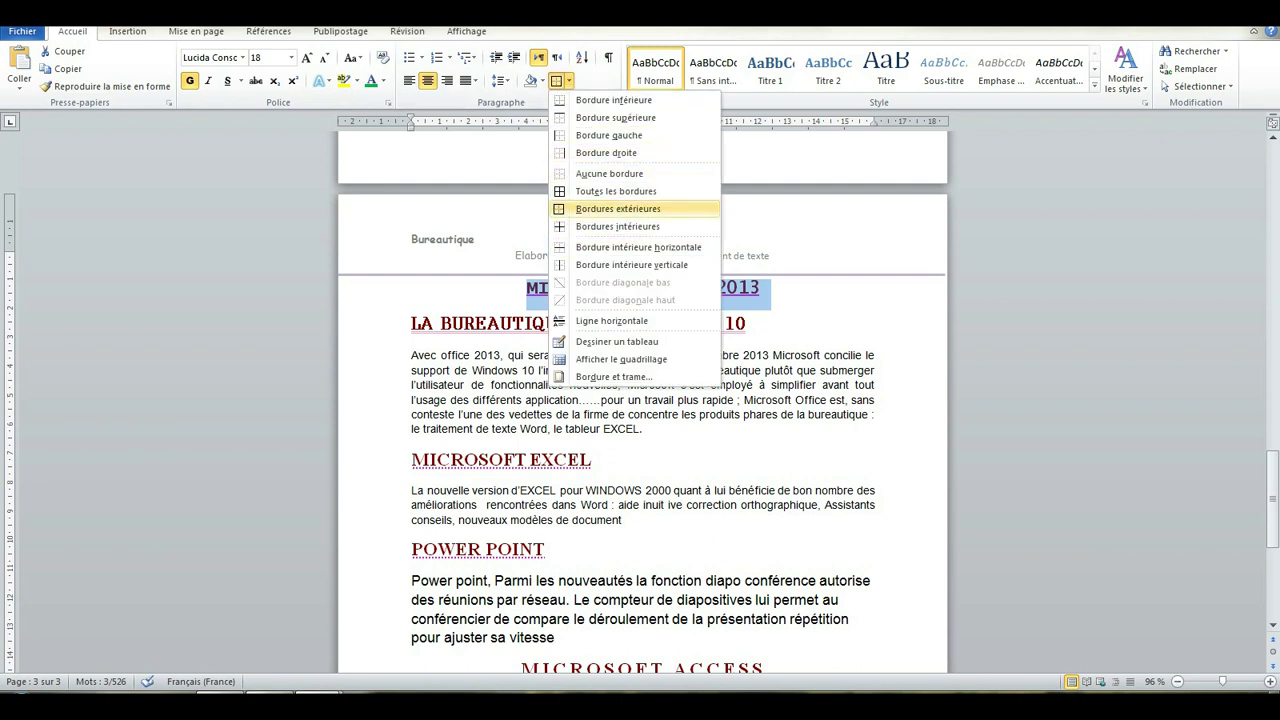
left_click(618, 208)
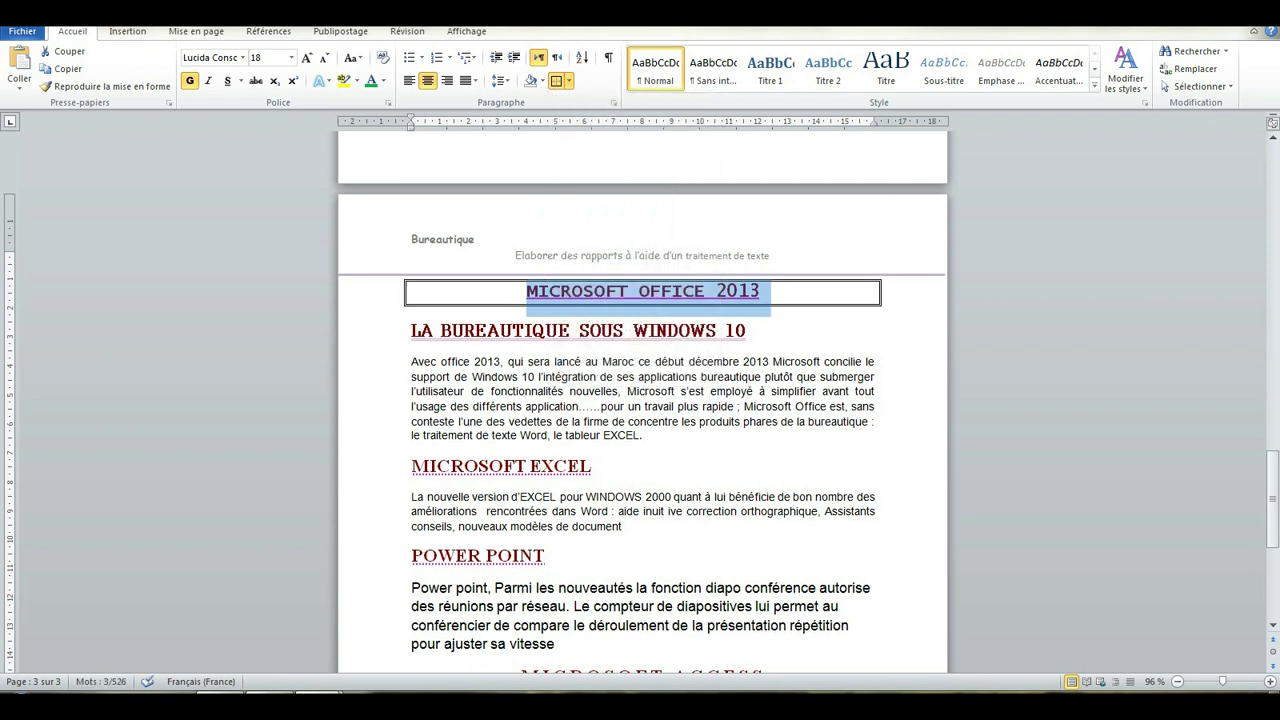
Step: Apply grey shading to the framed main title "MICROSOFT OFFICE 2013"
left_click(543, 80)
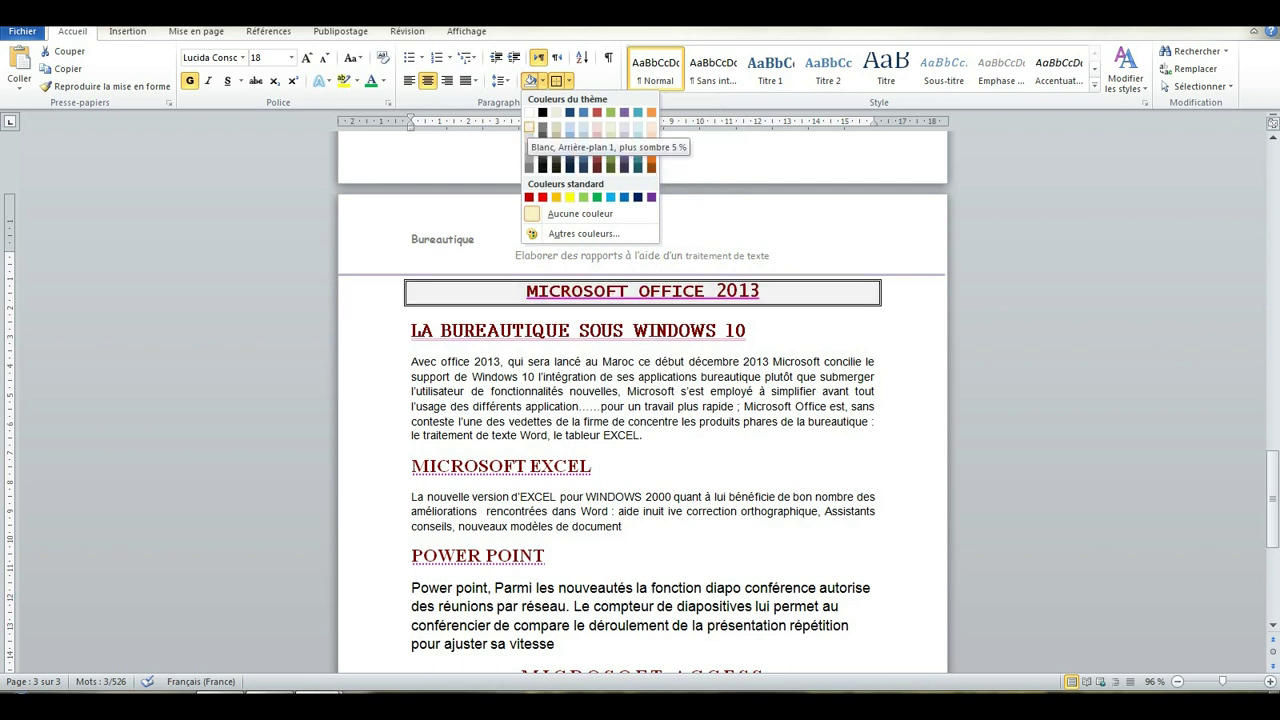
left_click(529, 147)
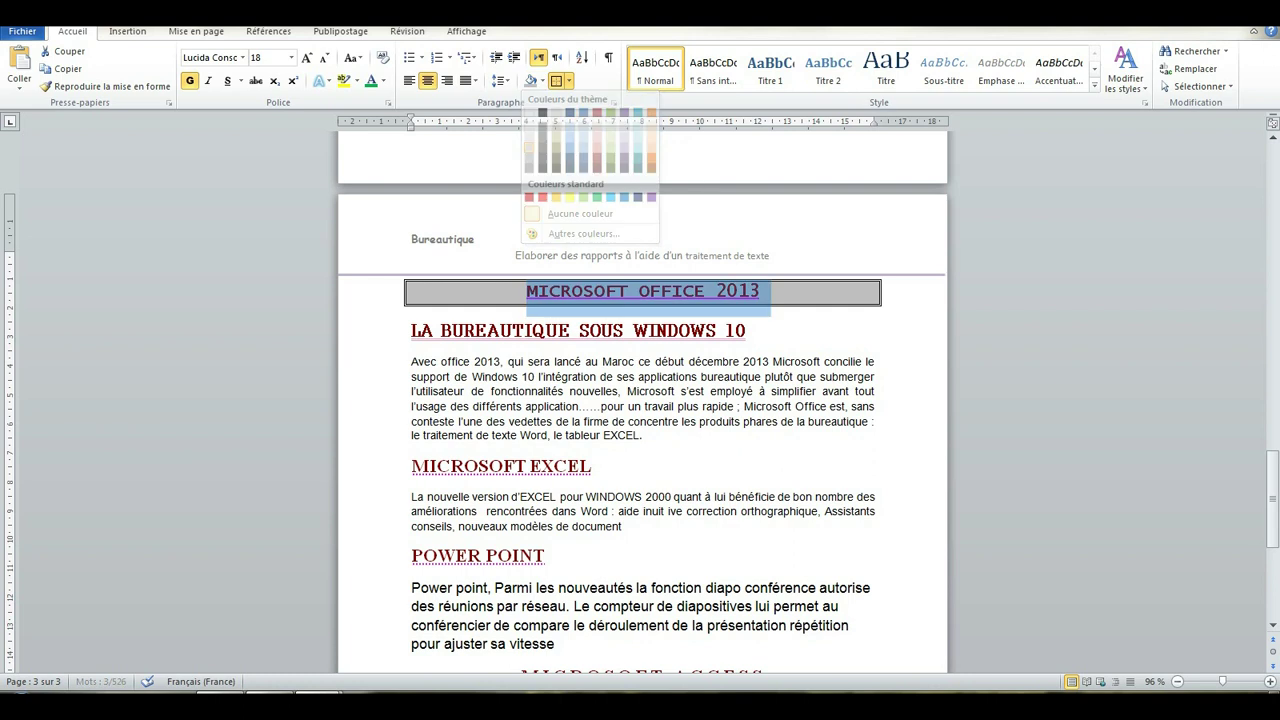
left_click(572, 291)
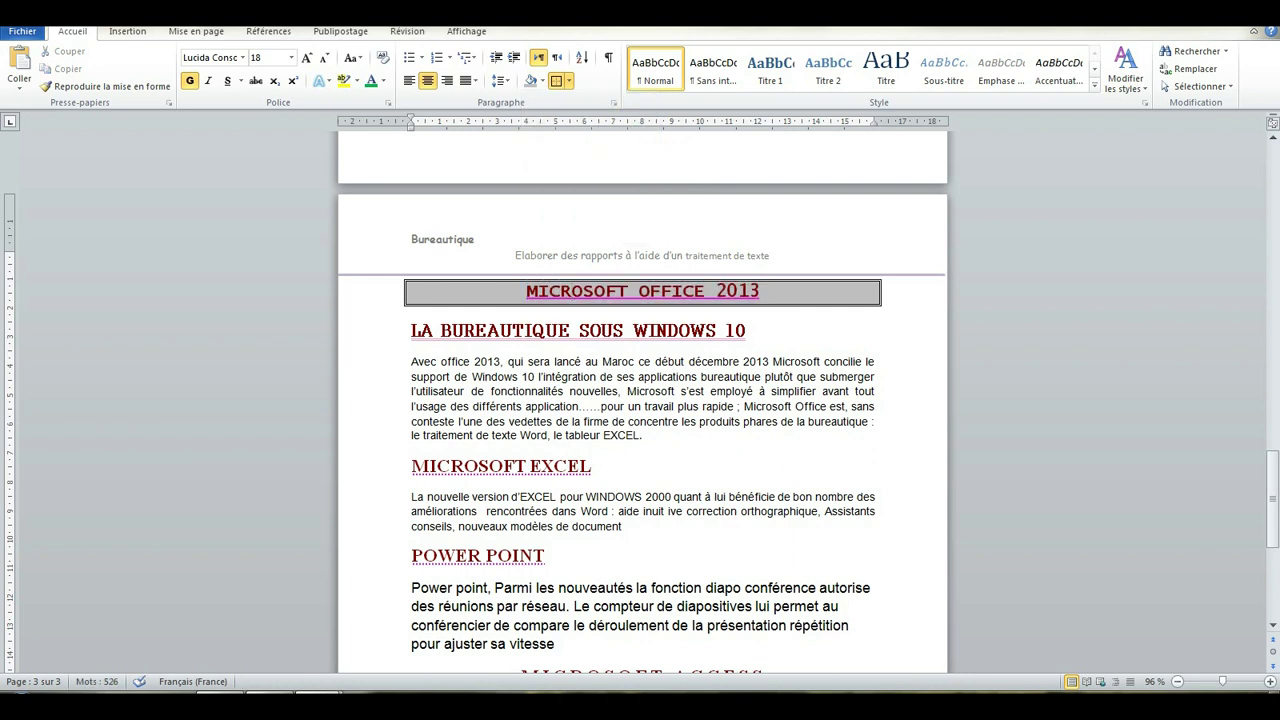
Step: Select the main title, increase its font size to 20, and reduce it back to 18
key("shift+Home")
key("ctrl+shift+Right")
key("ctrl+shift+Right")
key("ctrl+shift+Right")
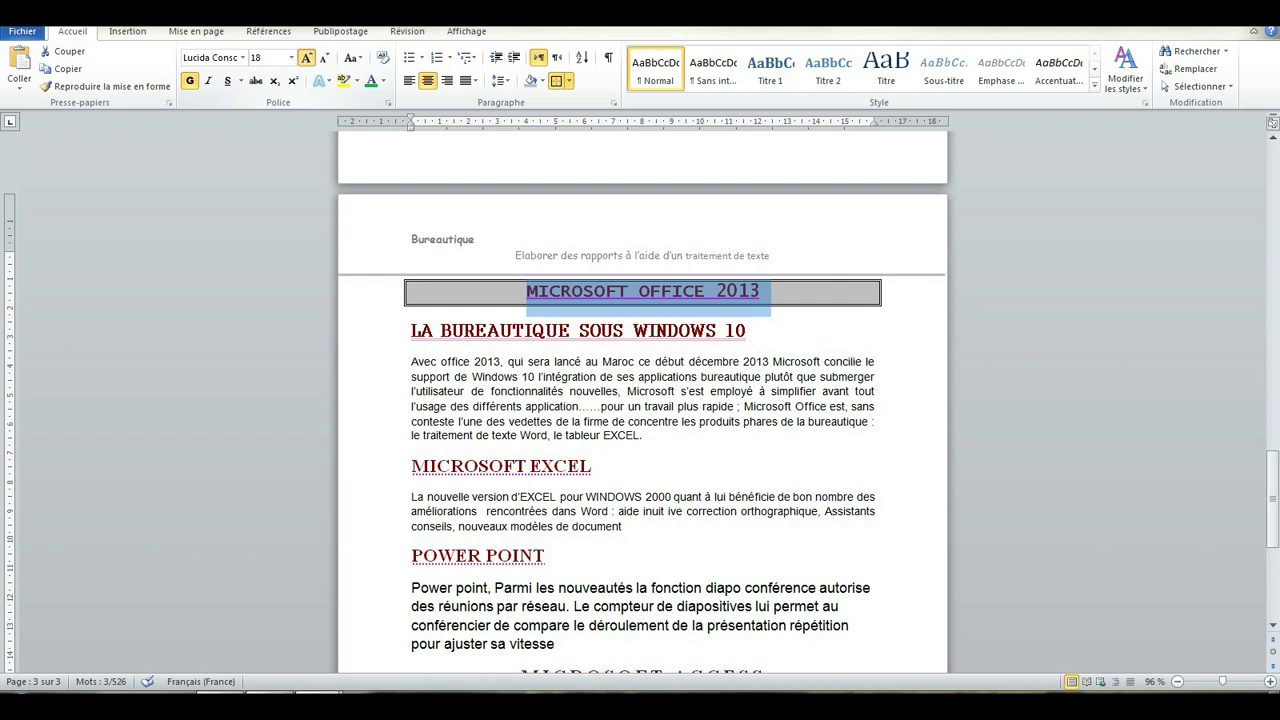
left_click(306, 57)
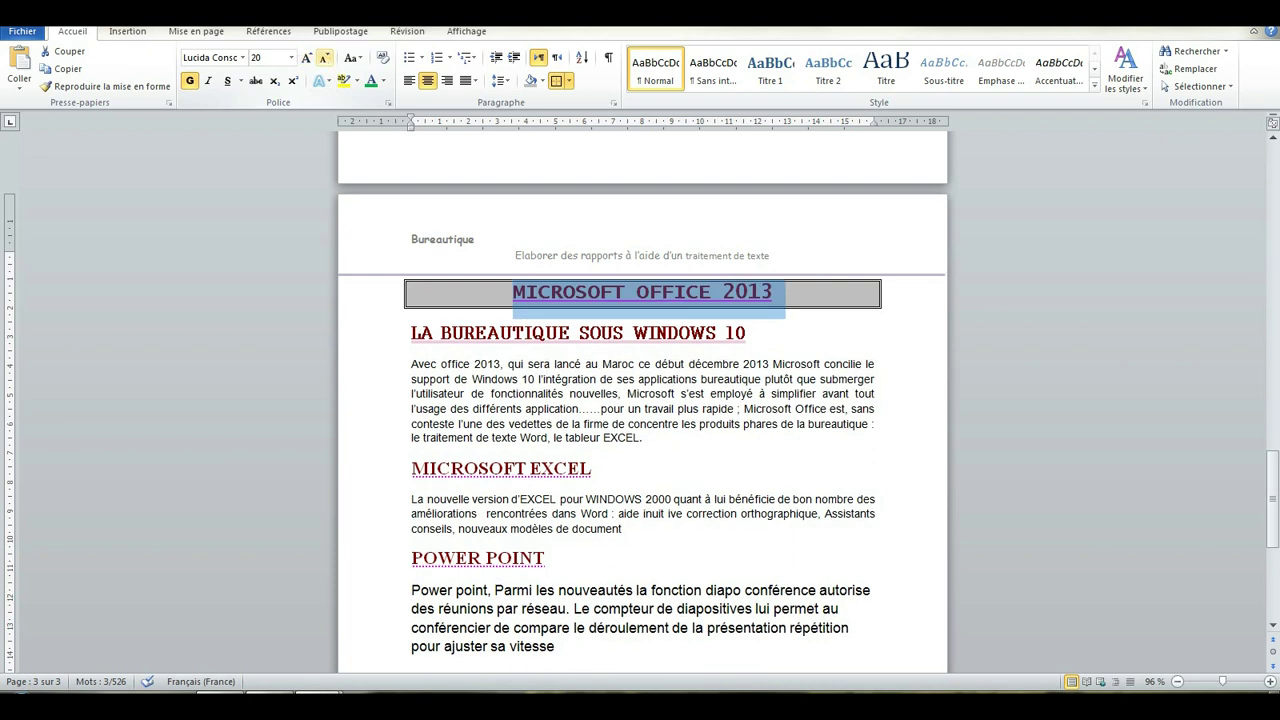
left_click(324, 57)
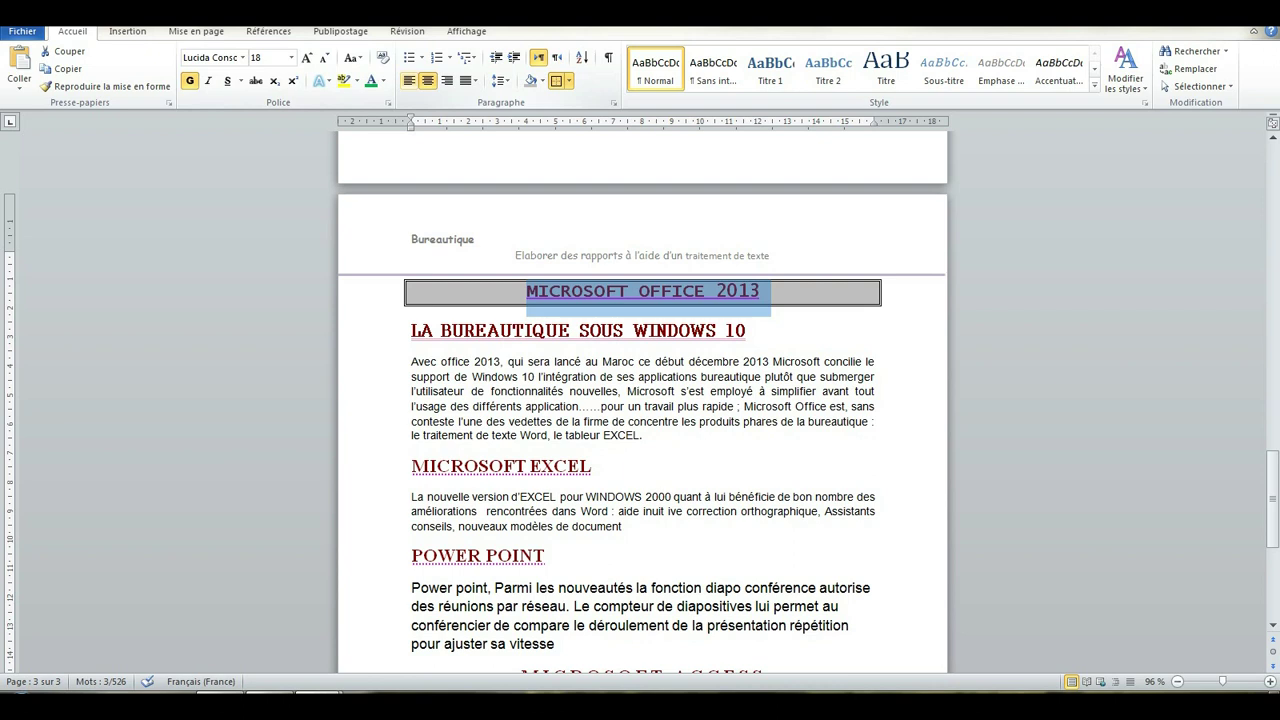
Step: Try left and right alignment on the main title, restoring centred alignment after each
left_click(409, 80)
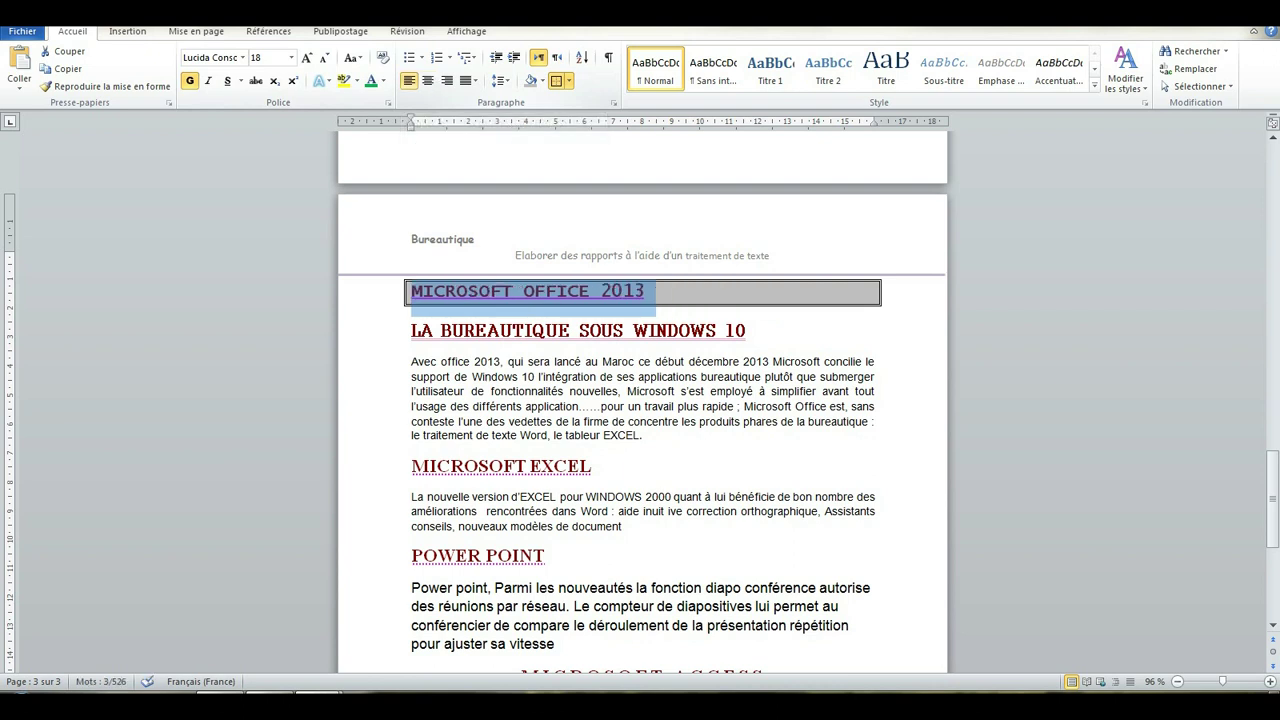
left_click(427, 80)
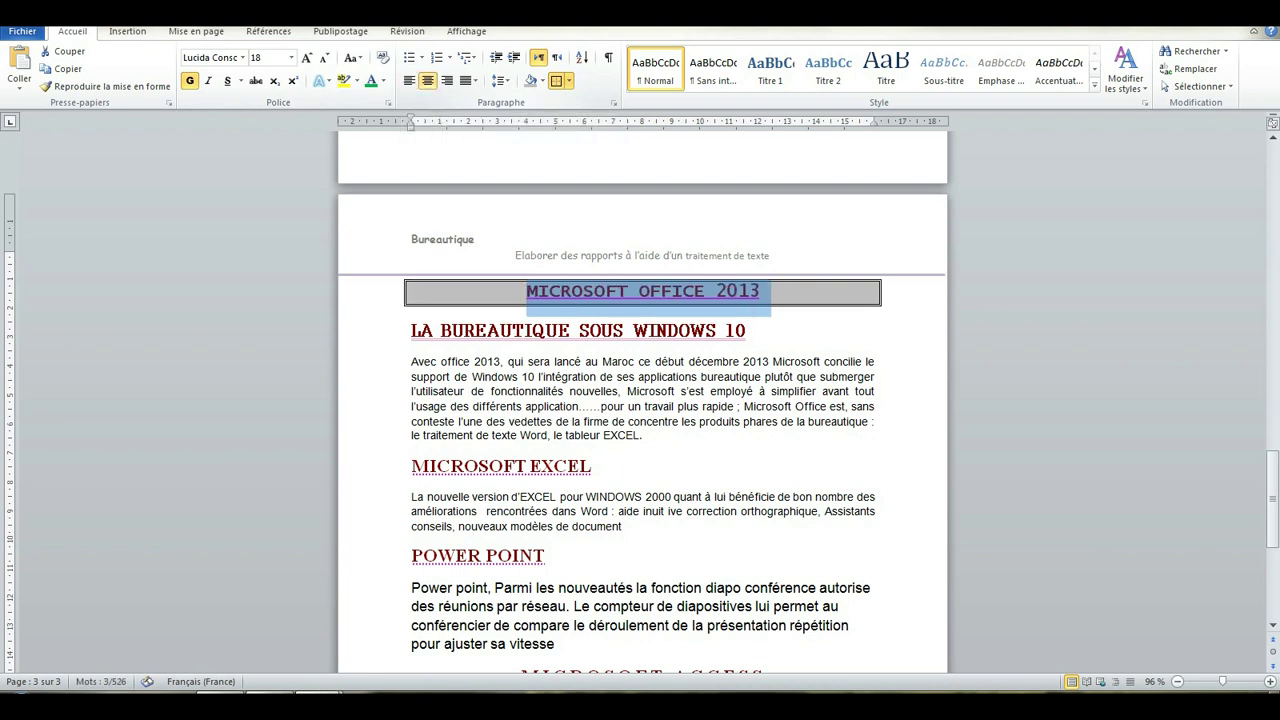
left_click(446, 80)
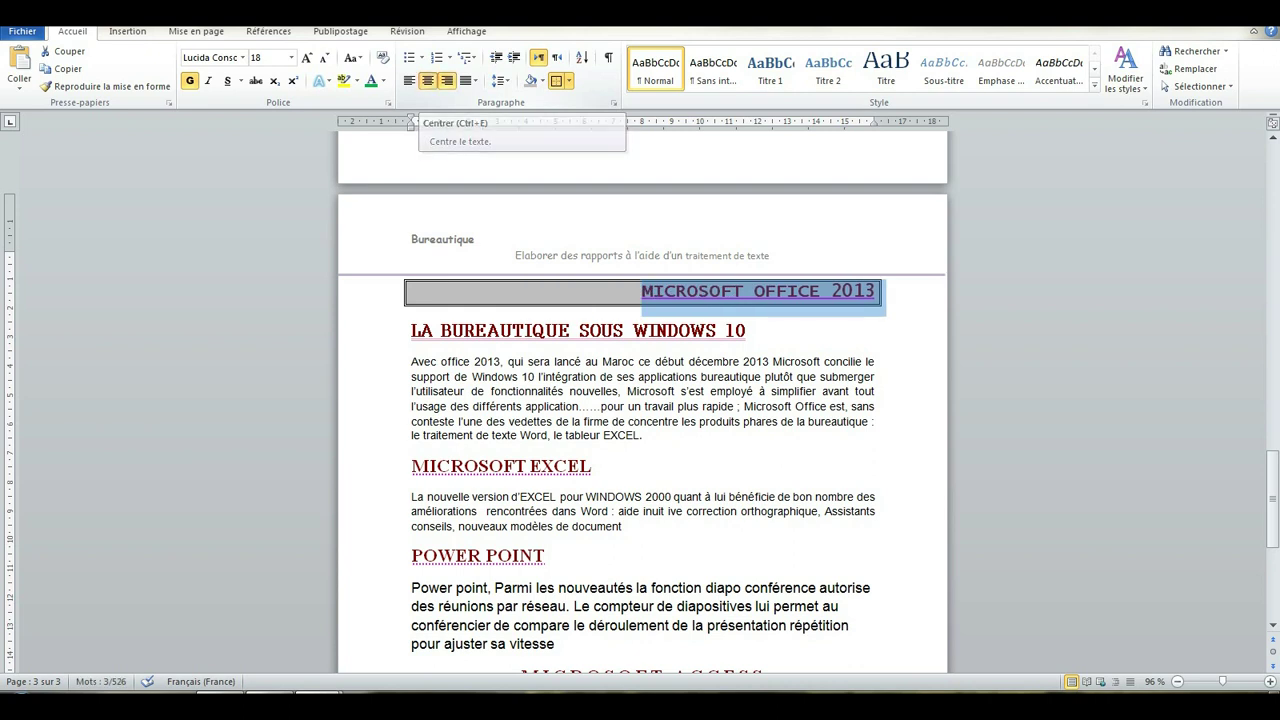
left_click(427, 80)
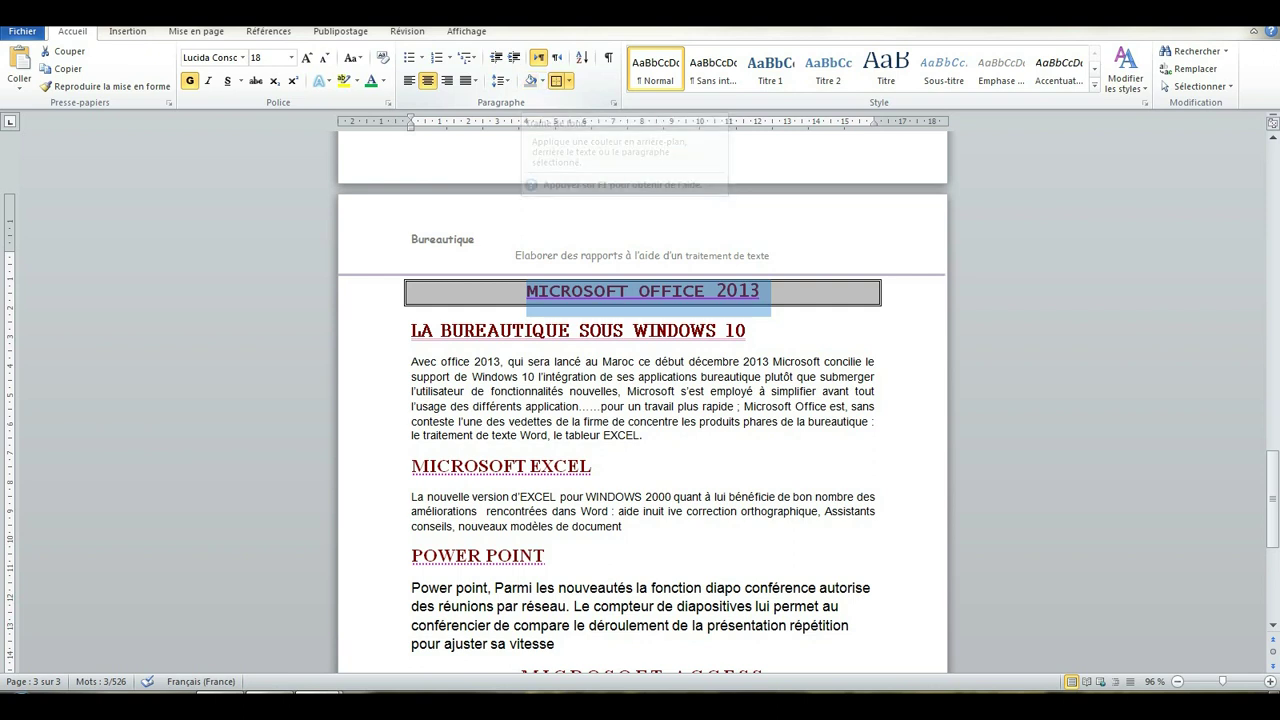
left_click(568, 80)
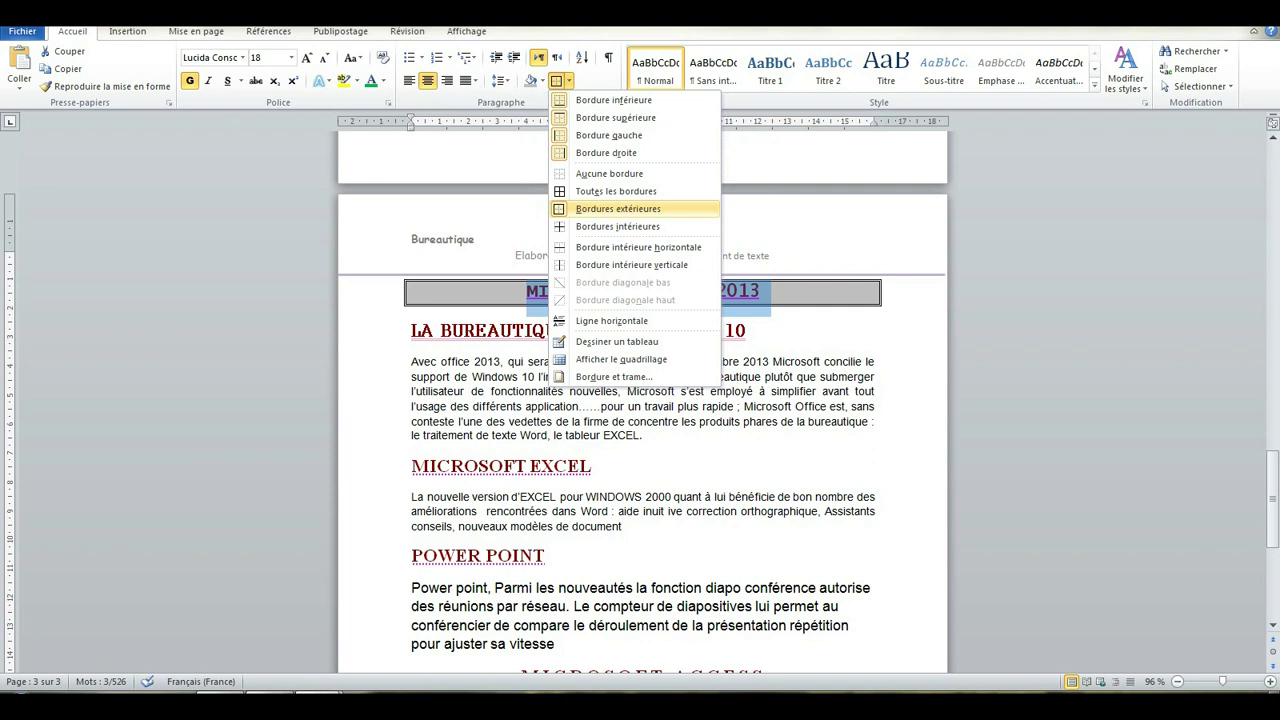
key("Escape")
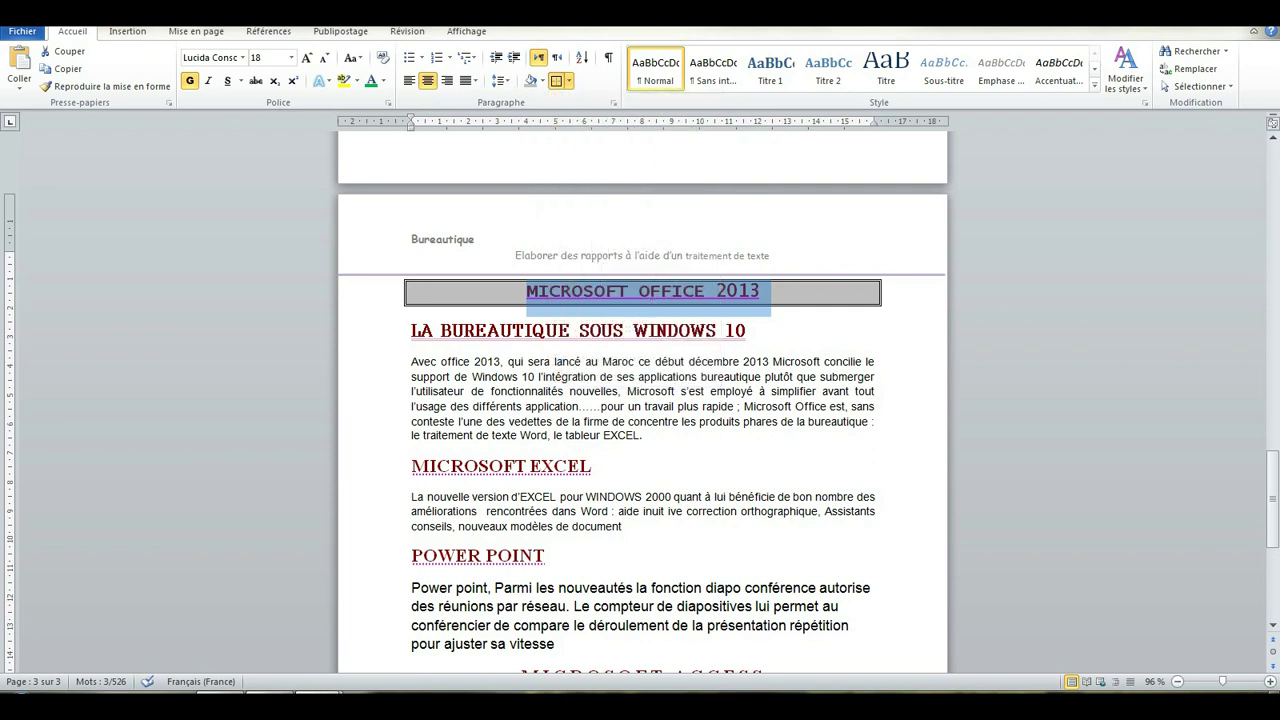
left_click(761, 292)
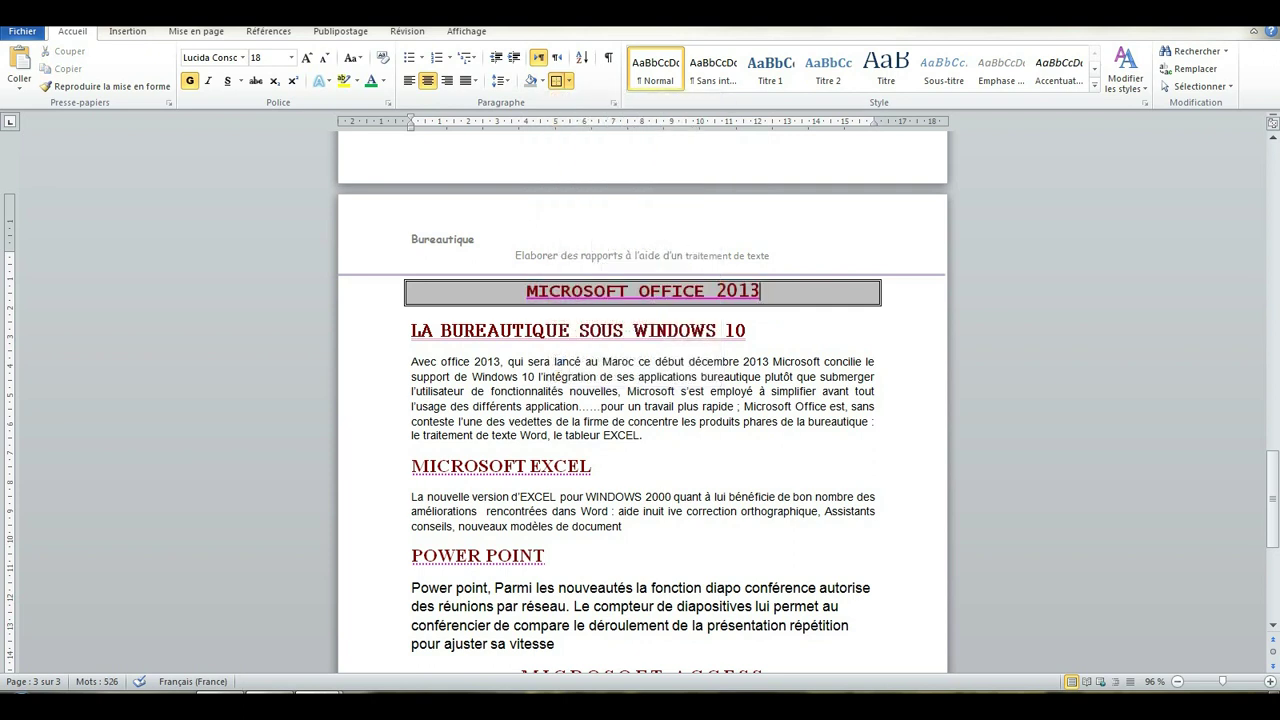
Step: Consult the subtitle formatting requirements in atelier word.docx and return to travail1.docx
left_click(318, 694)
left_click(231, 625)
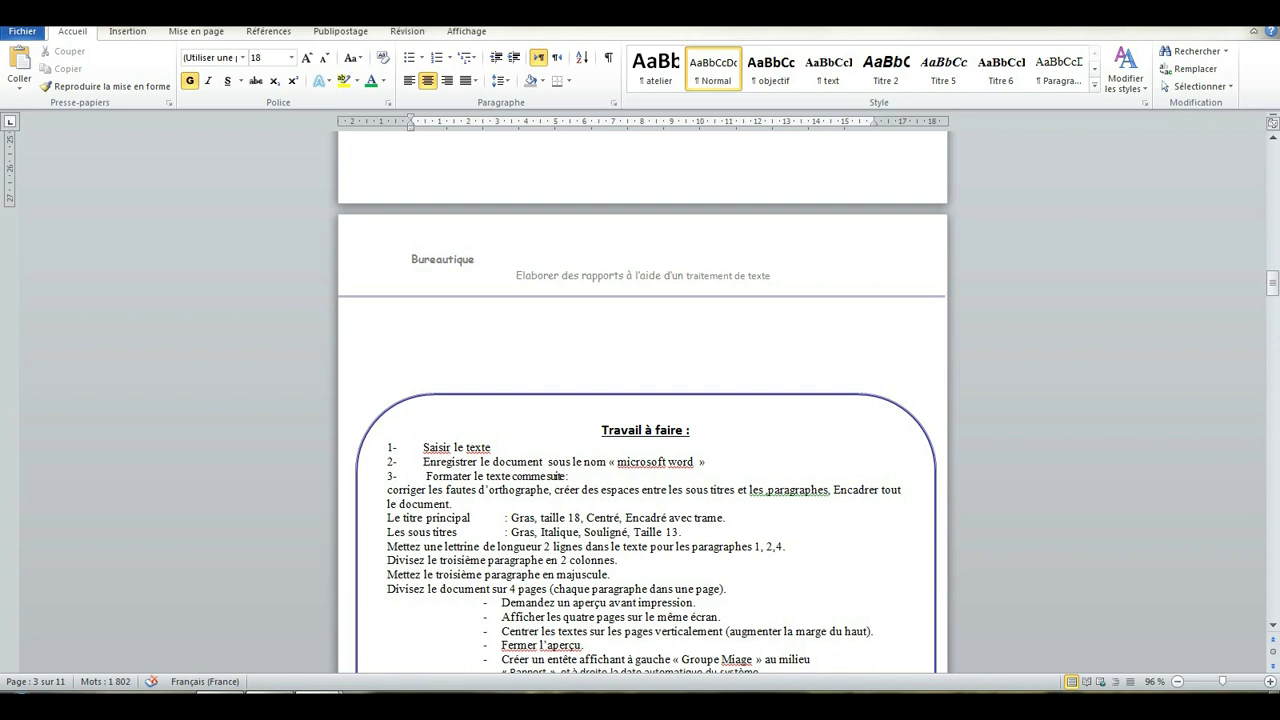
mouse_move(320, 705)
left_click(400, 620)
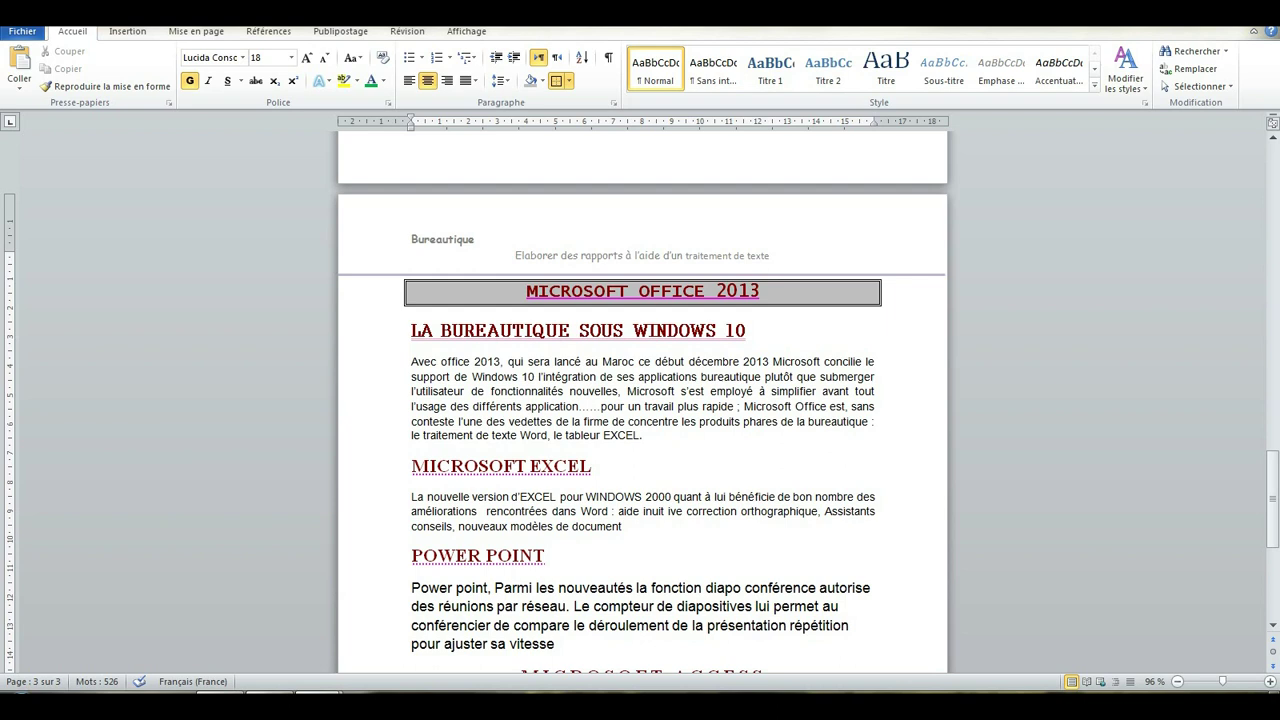
Step: Set the font size of the subtitle "LA BUREAUTIQUE SOUS WINDOWS 10" to 13
left_click_drag(412, 331, 758, 331)
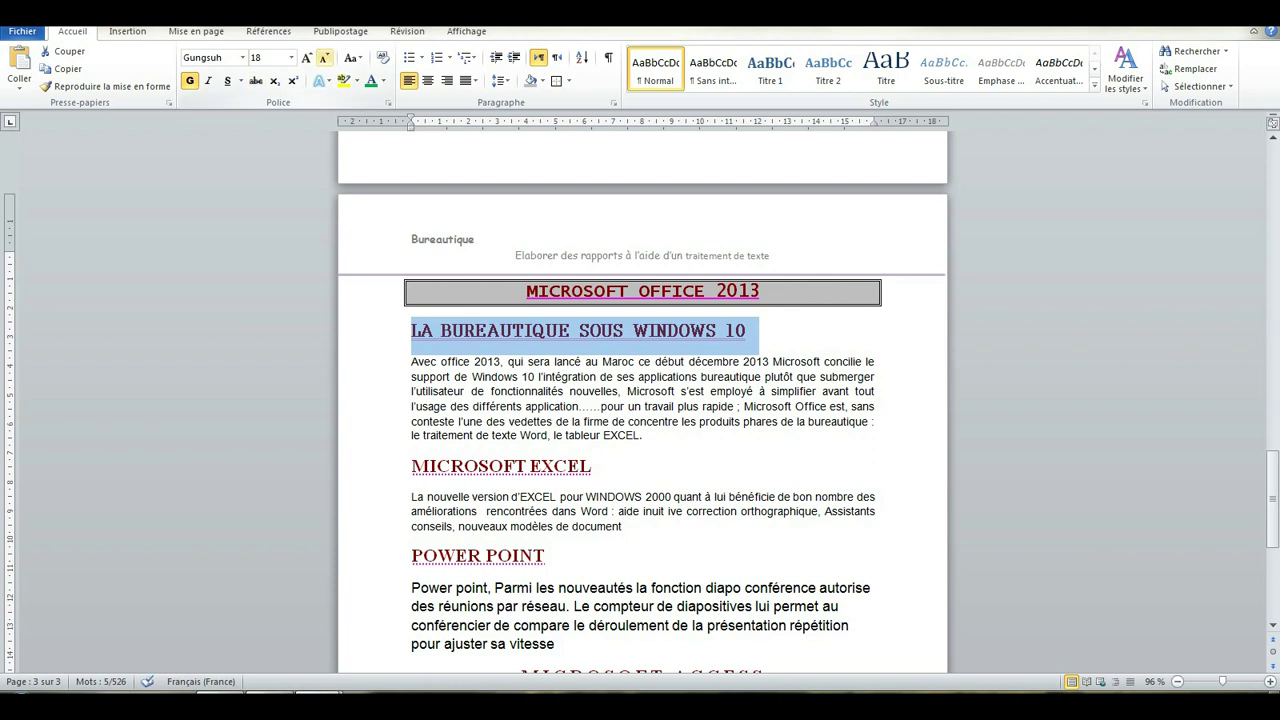
left_click(324, 57)
left_click(324, 57)
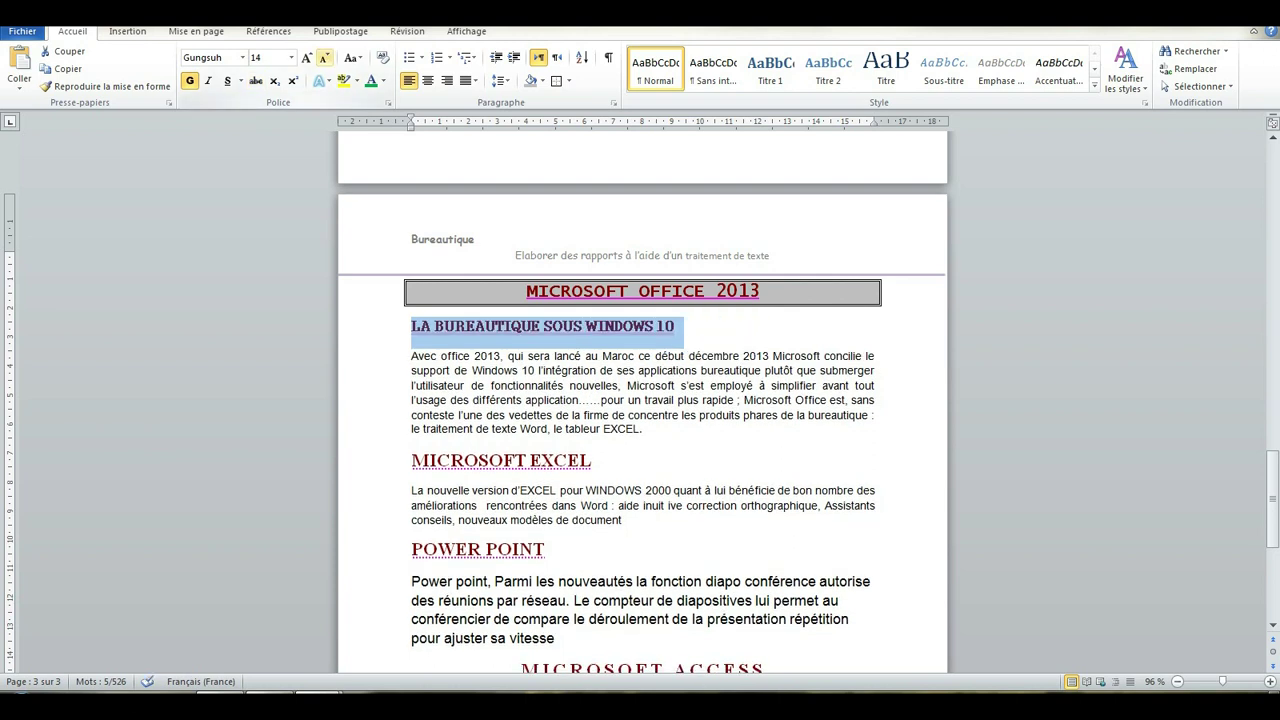
left_click(324, 57)
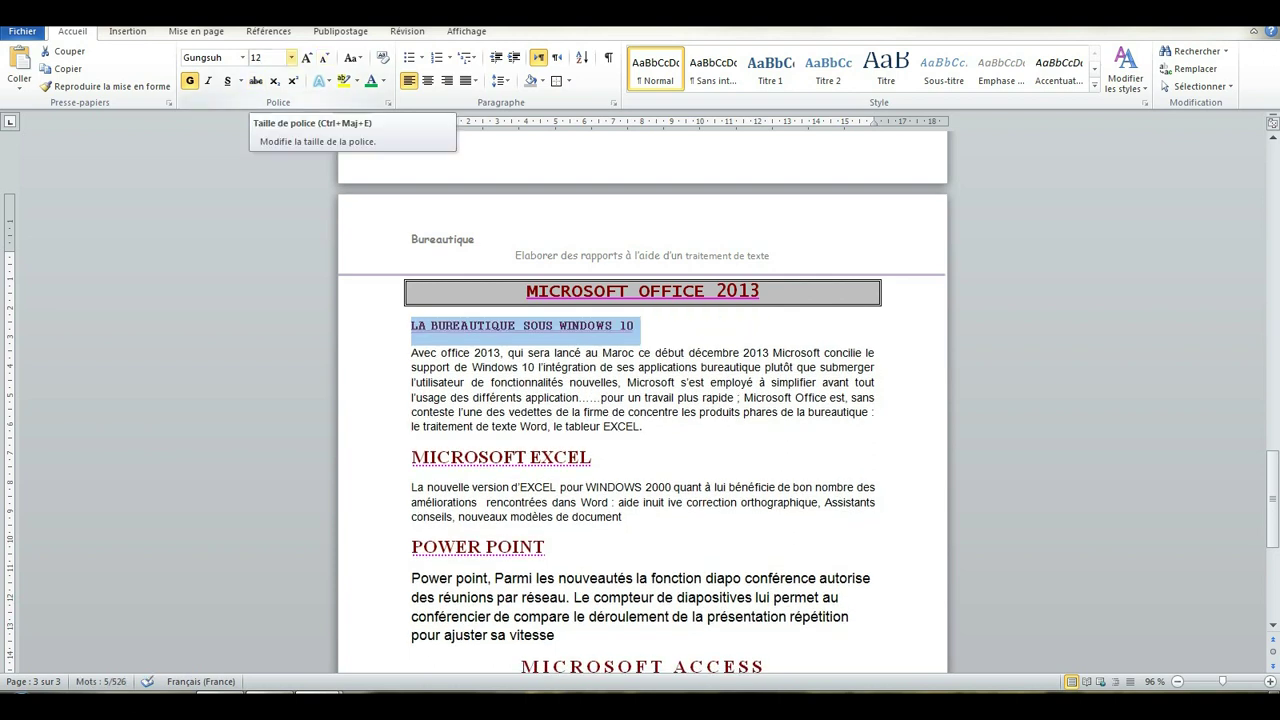
left_click(291, 57)
left_click(257, 58)
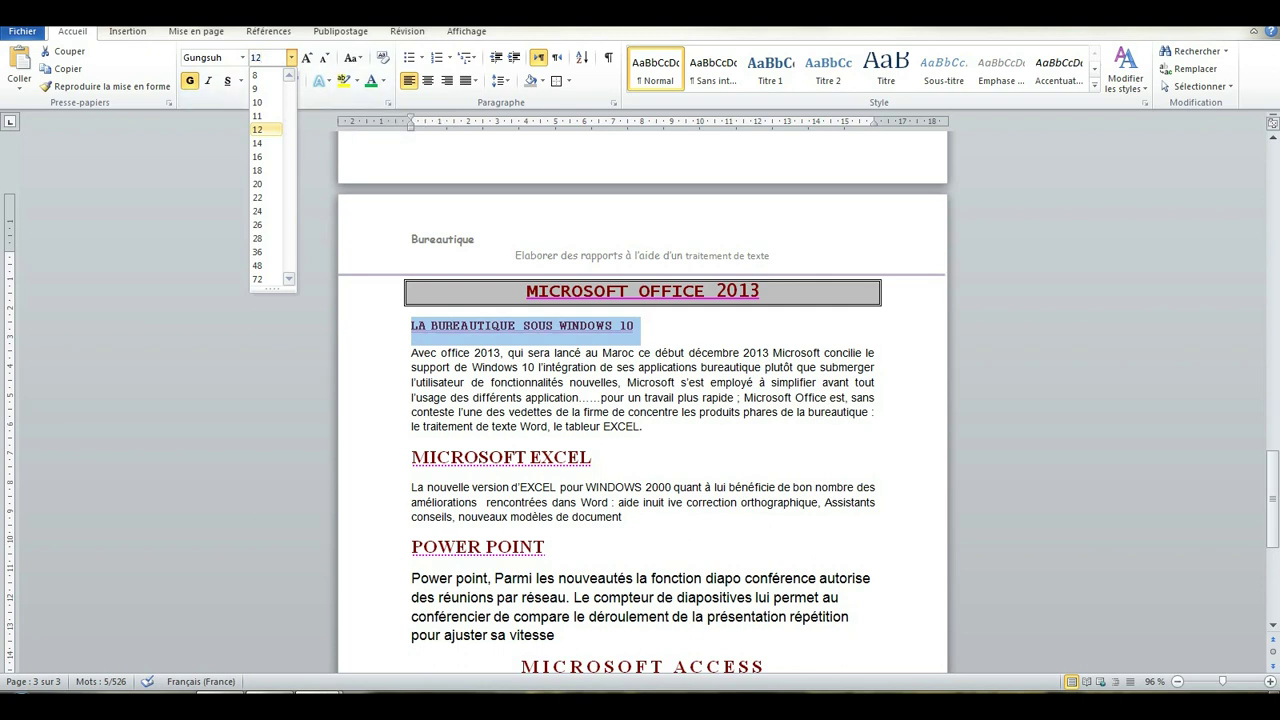
key("Delete")
type("13")
key("Return")
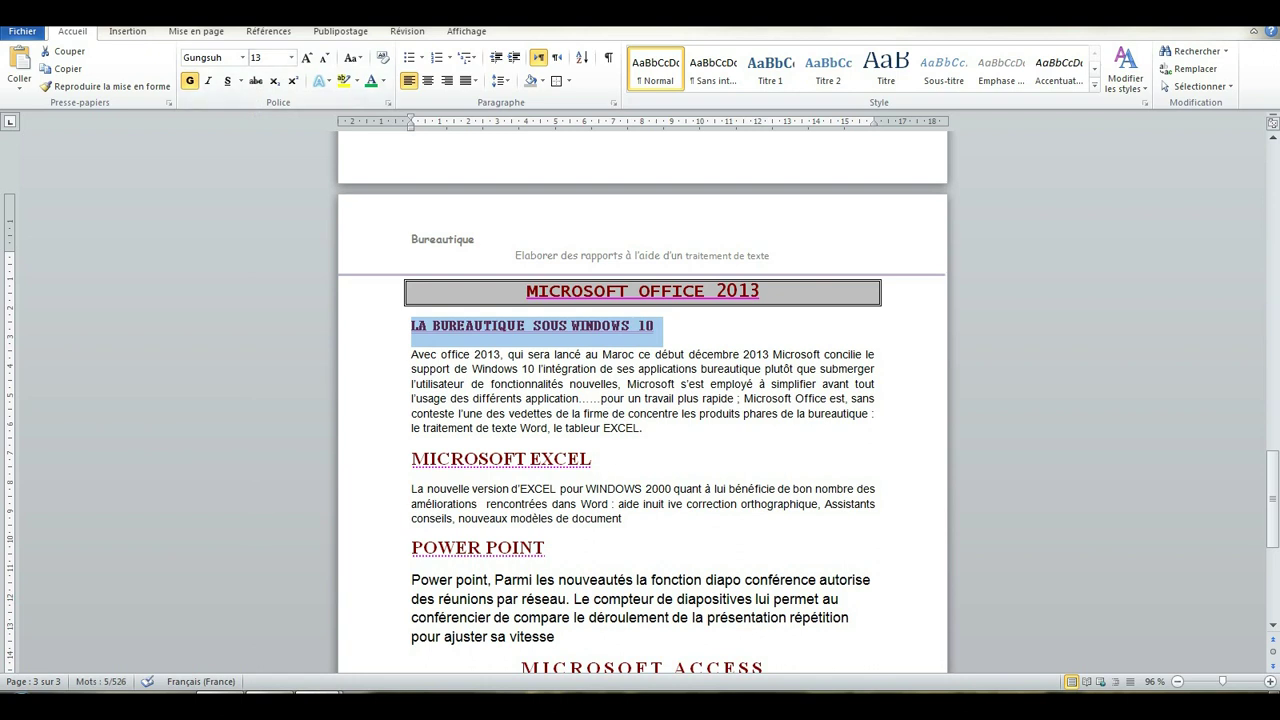
Step: Recheck the subtitle requirements in atelier word.docx, then underline and italicise "LA BUREAUTIQUE SOUS WINDOWS 10" in travail1.docx
left_click(318, 695)
left_click(231, 620)
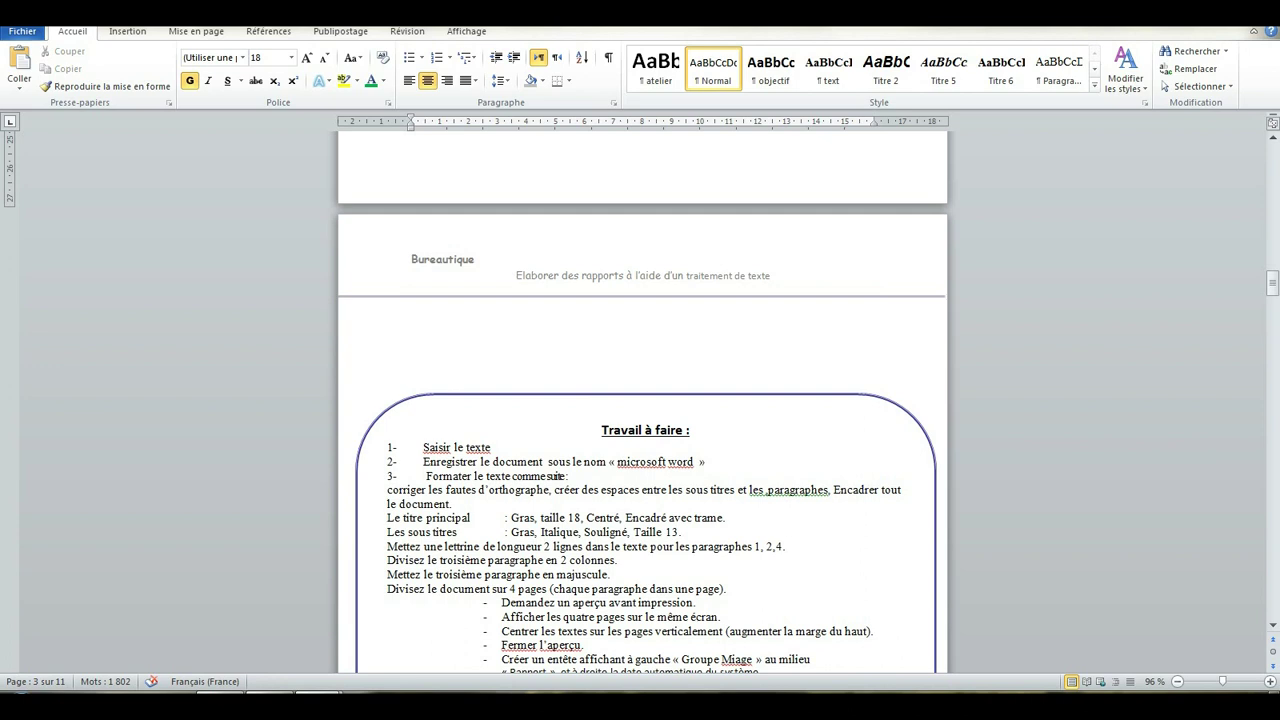
left_click(318, 695)
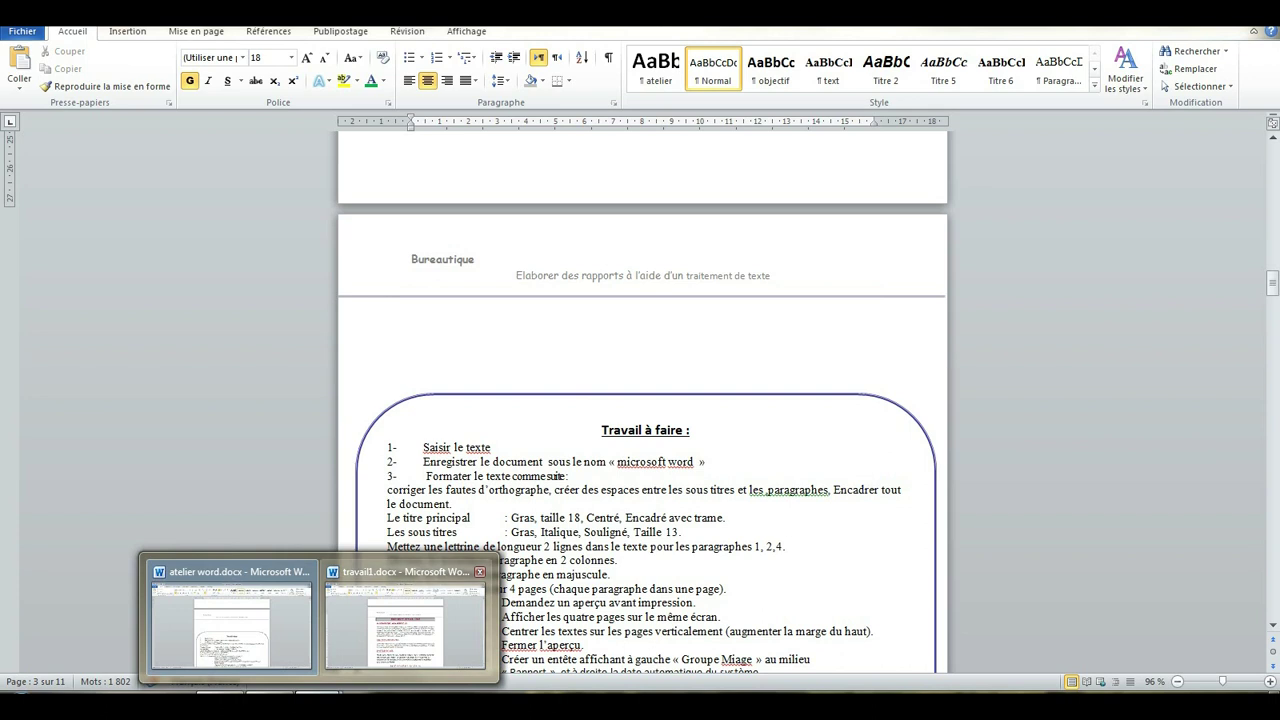
left_click(405, 625)
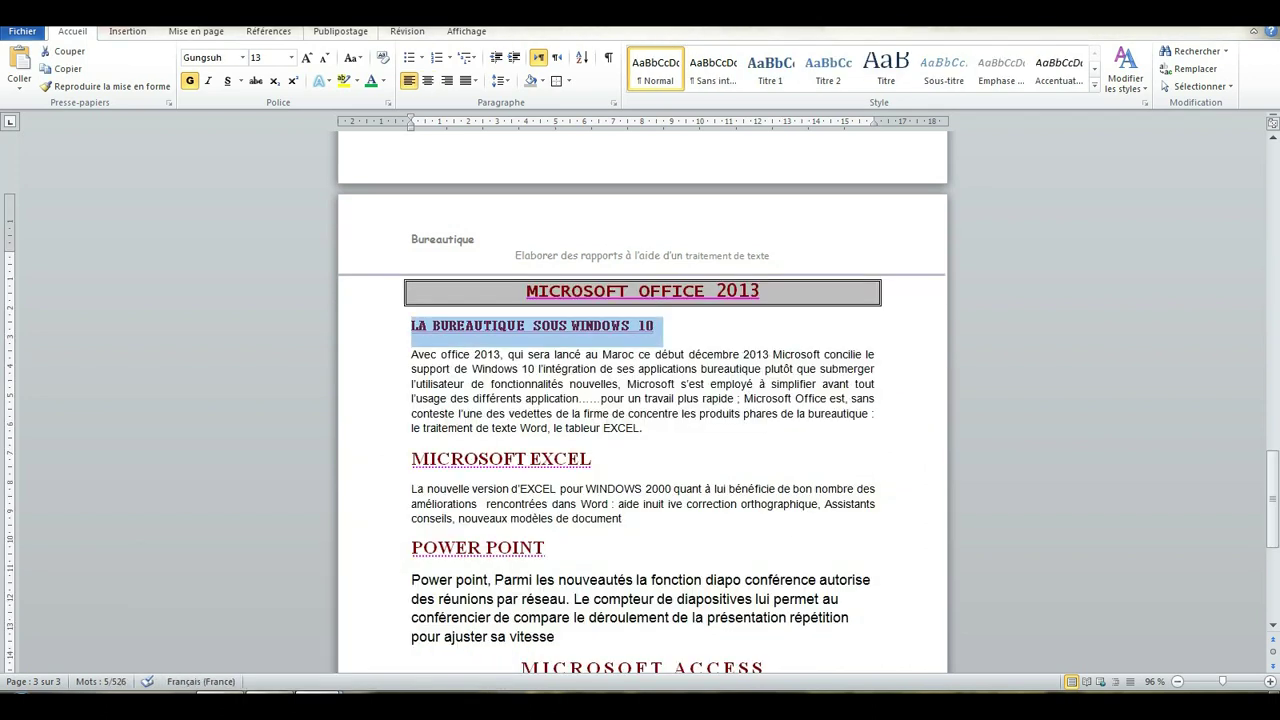
left_click(241, 81)
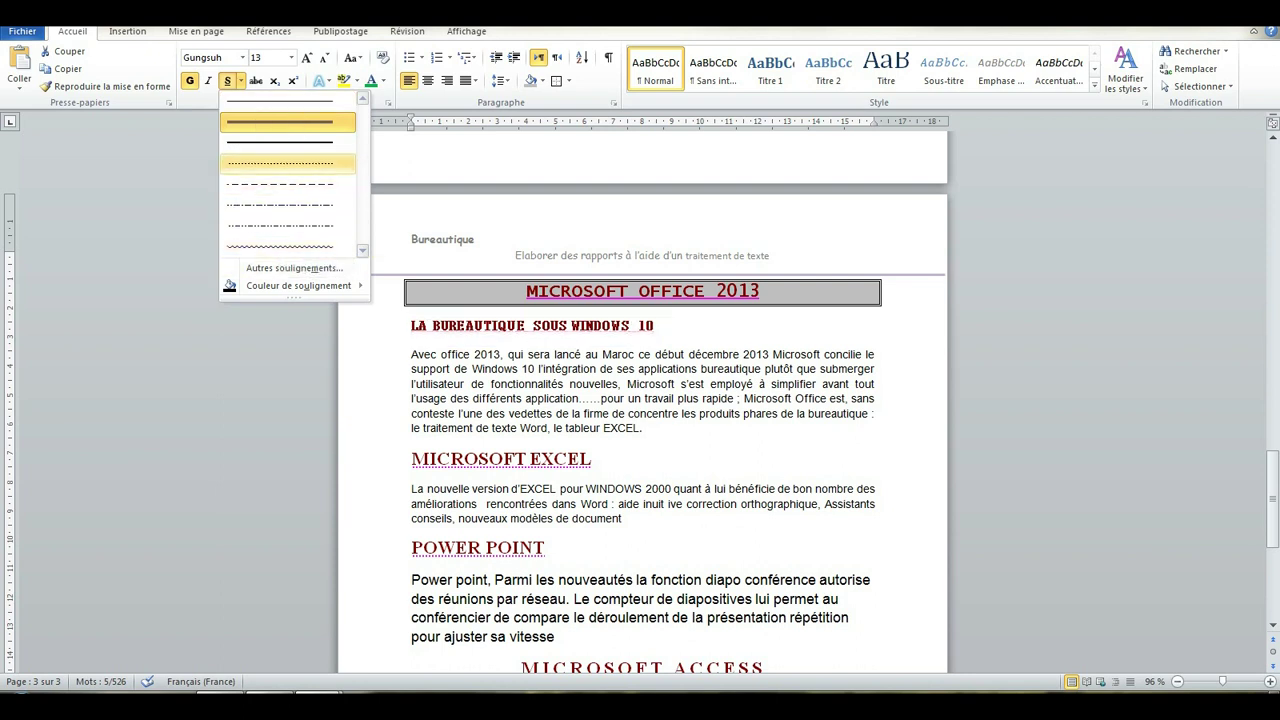
left_click(287, 121)
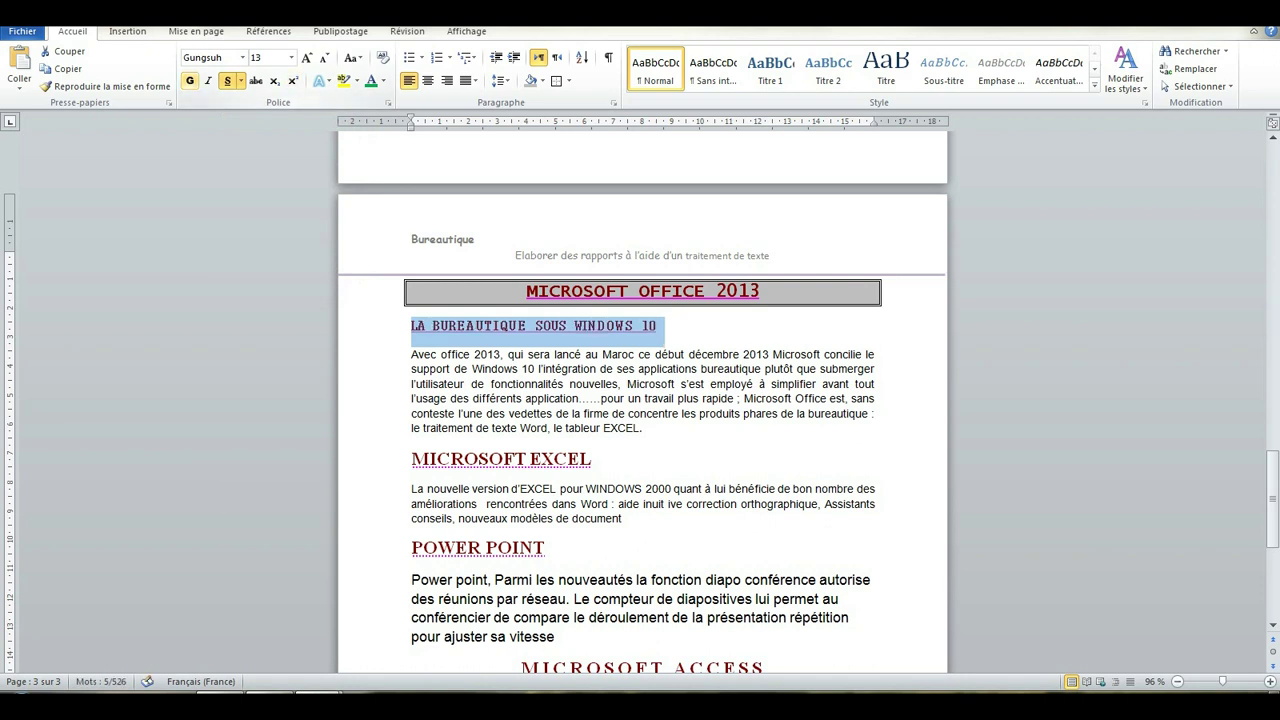
left_click(209, 81)
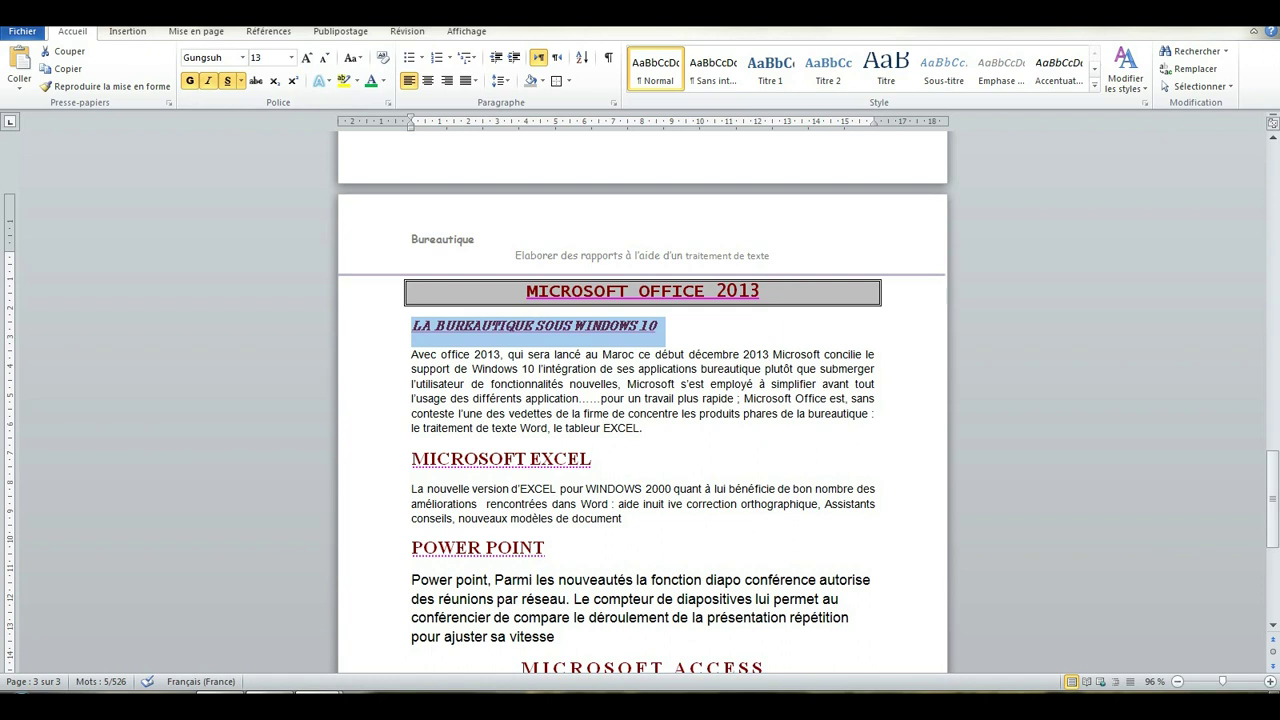
left_click(587, 326)
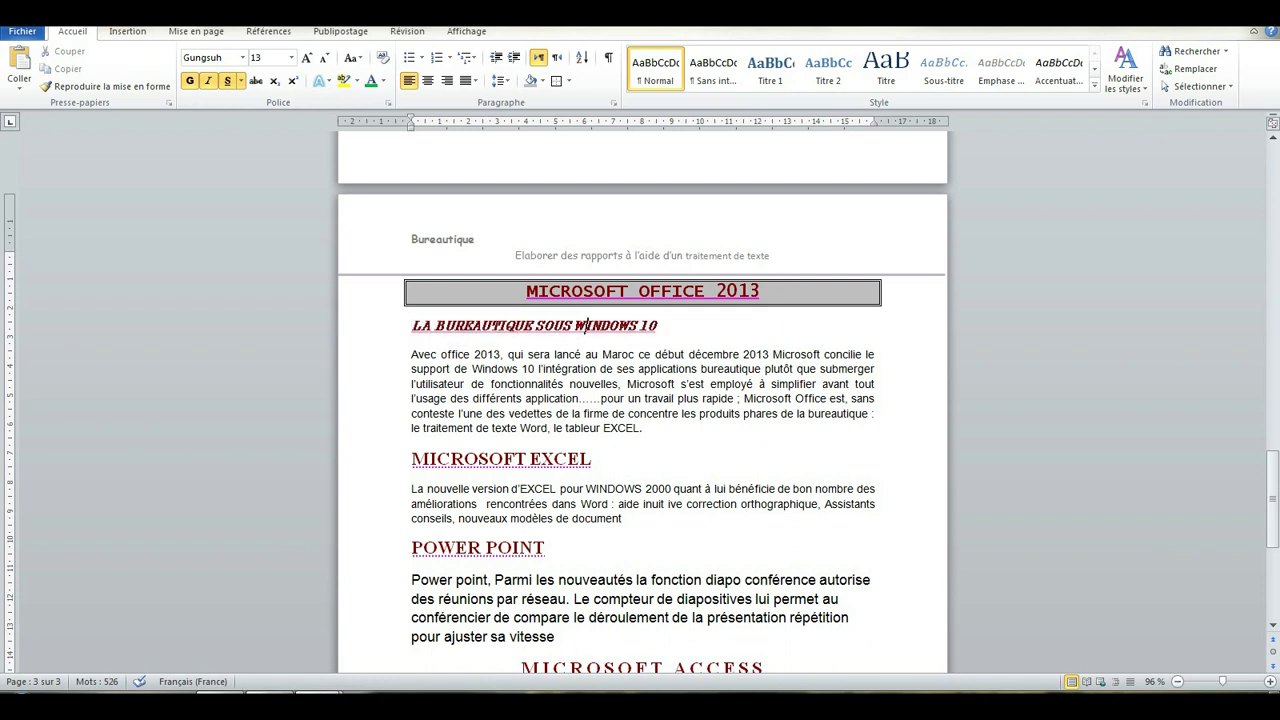
Step: Copy the formatting of "LA BUREAUTIQUE SOUS WINDOWS 10" onto the subtitles MICROSOFT EXCEL, POWER POINT and MICROSOFT ACCESS
left_click_drag(411, 326, 665, 326)
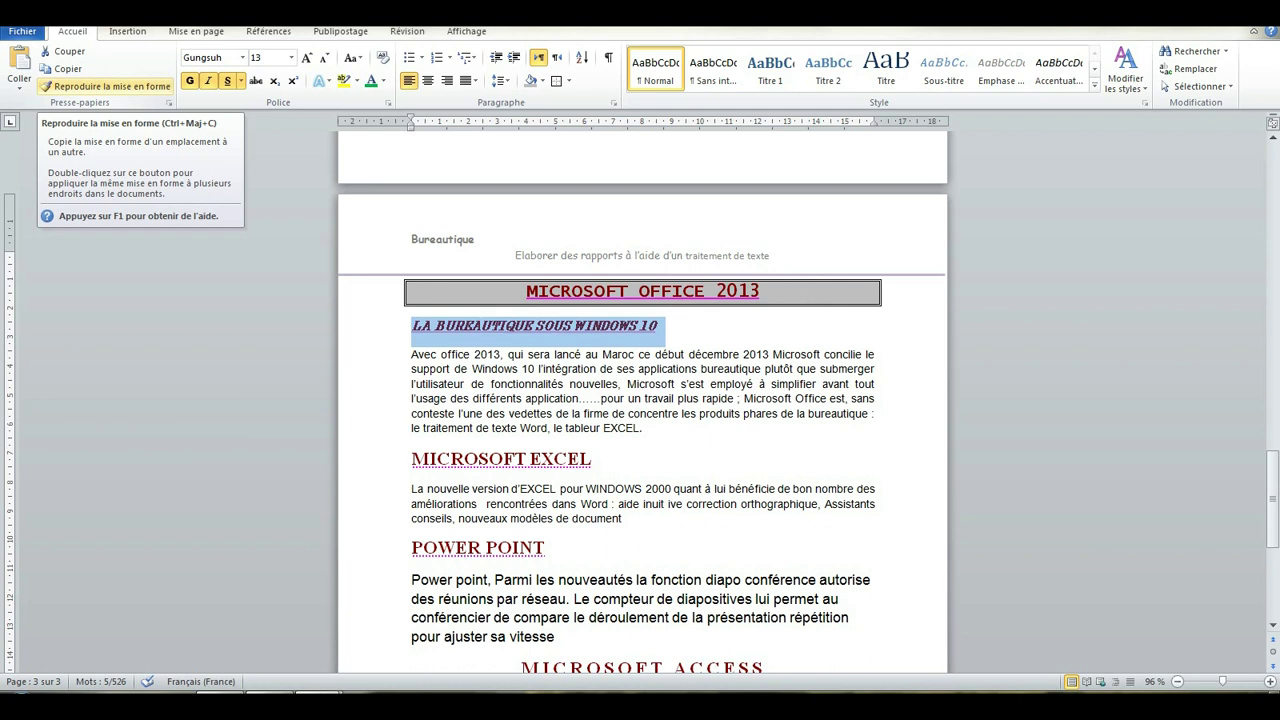
left_click(105, 86)
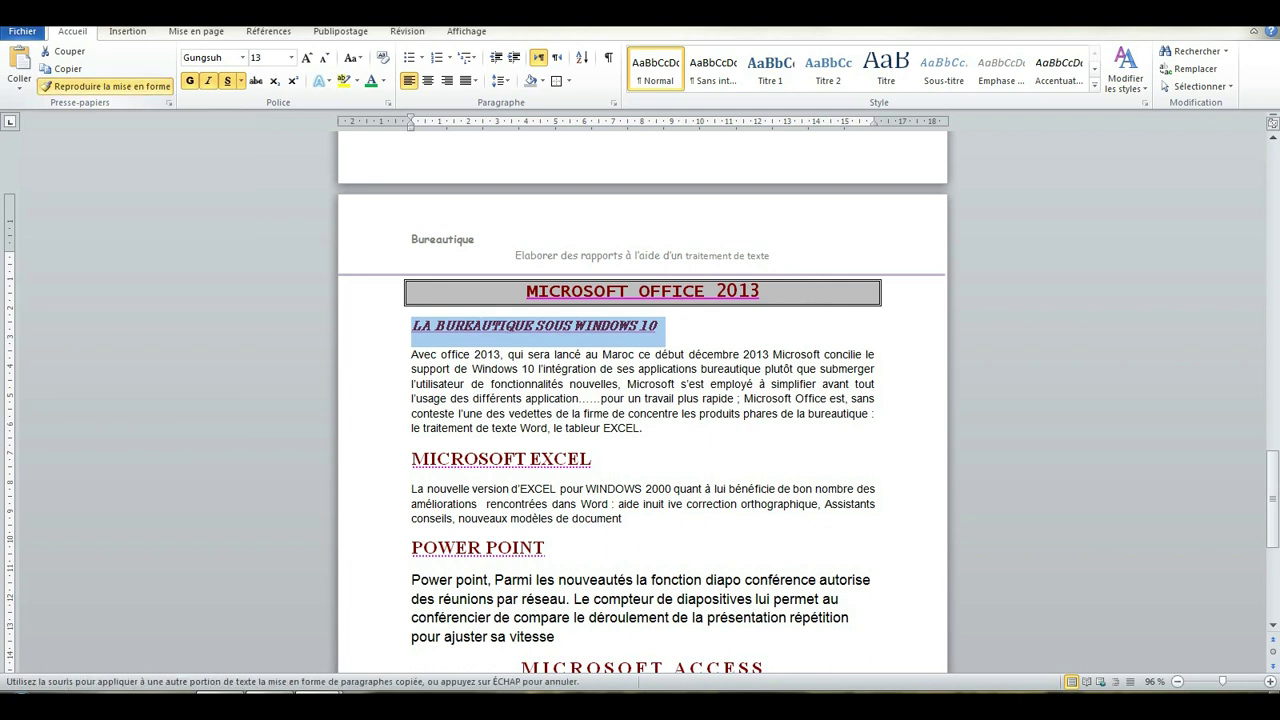
left_click_drag(411, 459, 600, 459)
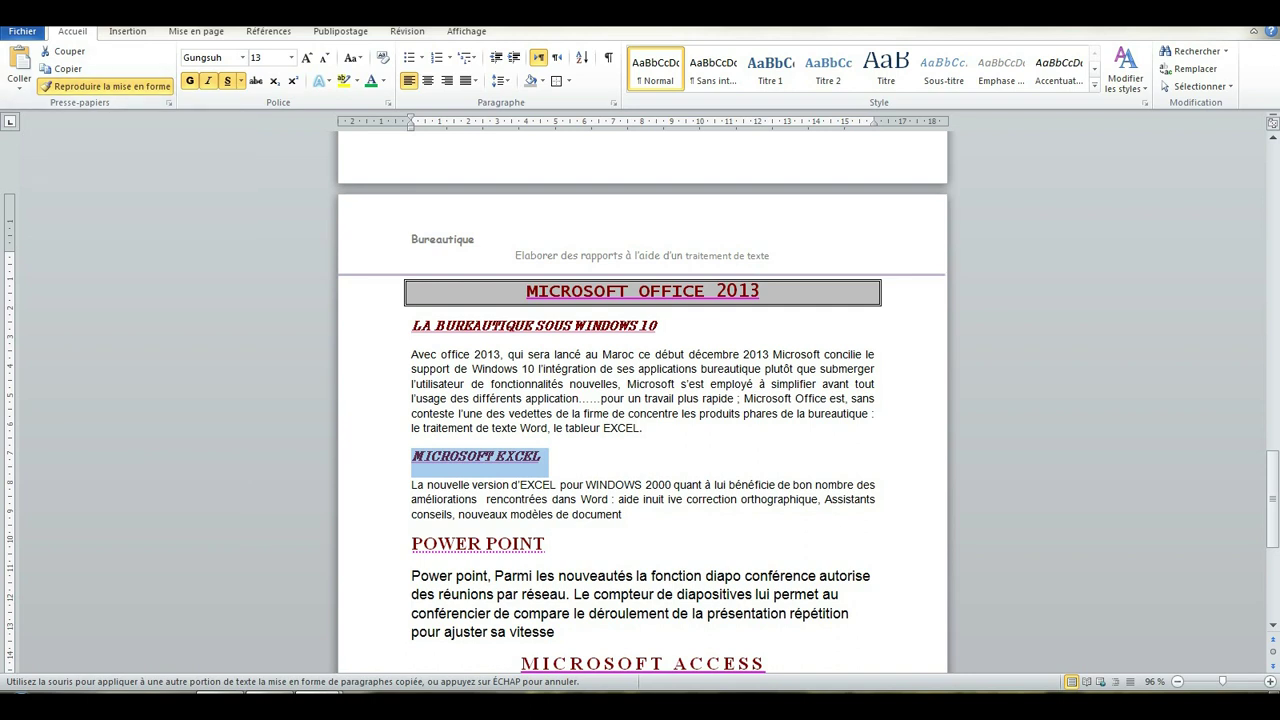
mouse_move(411, 543)
left_mouse_down()
mouse_move(552, 545)
mouse_move(523, 515)
mouse_move(765, 520)
left_mouse_up()
scroll(640, 400, "down", 3)
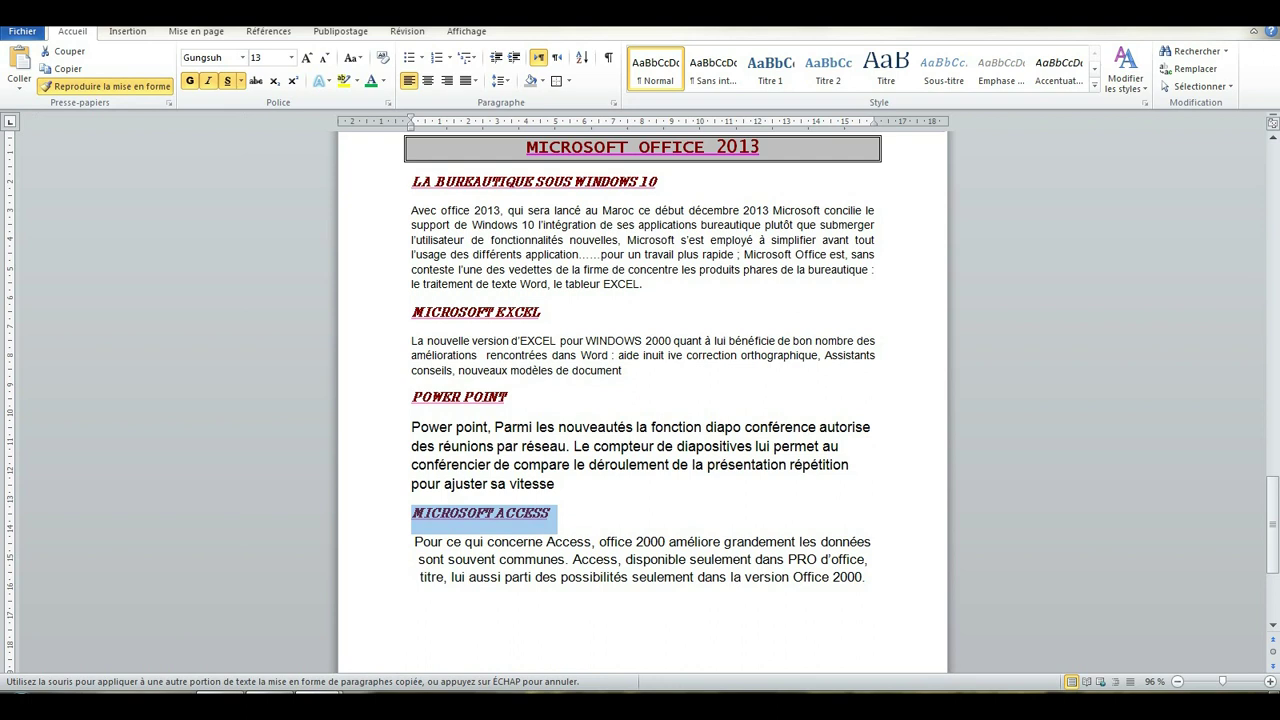
key("Escape")
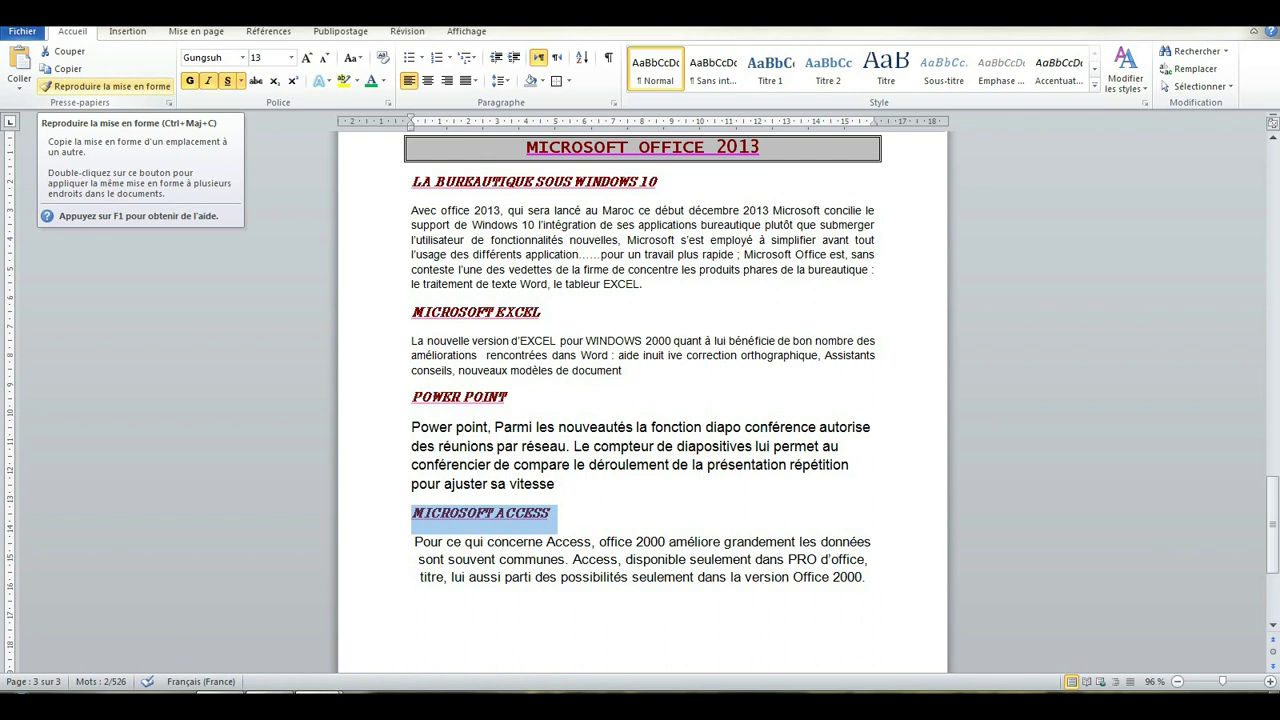
Step: Consult the drop cap requirements for the paragraphs in atelier word.docx and return to travail1.docx
mouse_move(319, 693)
left_click(389, 651)
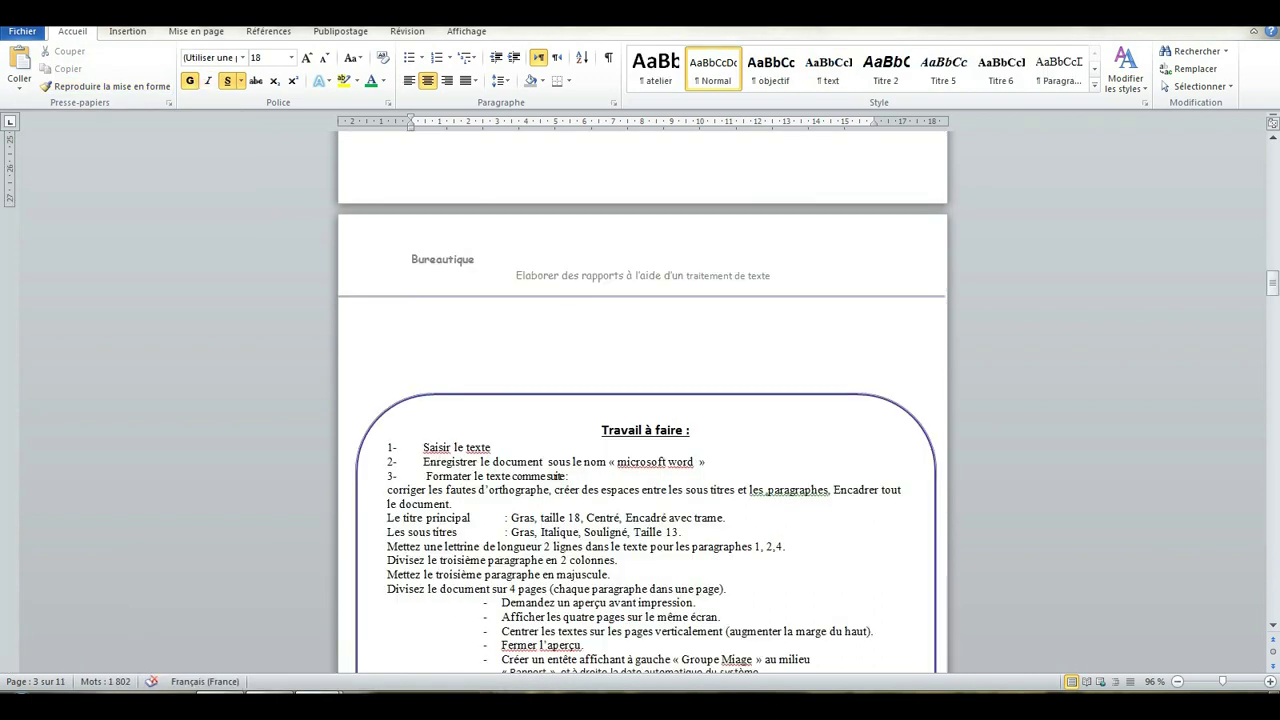
scroll(640, 400, "down", 2)
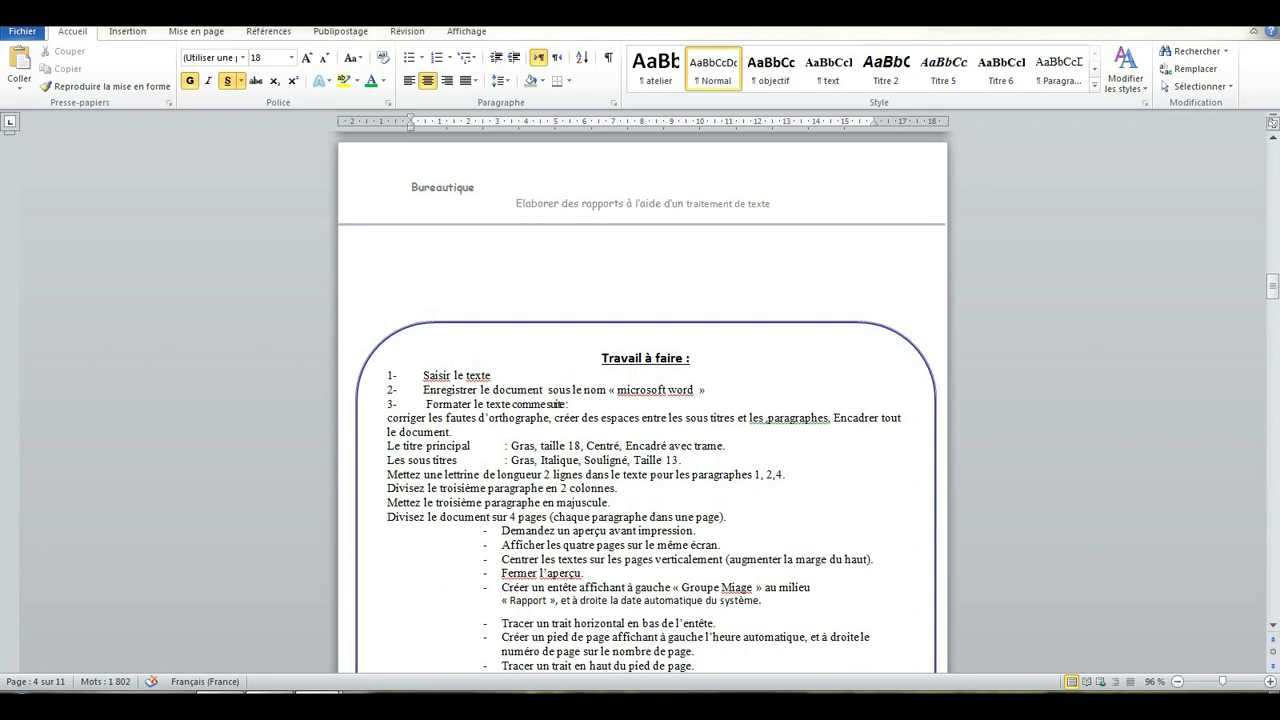
mouse_move(300, 705)
left_click(405, 620)
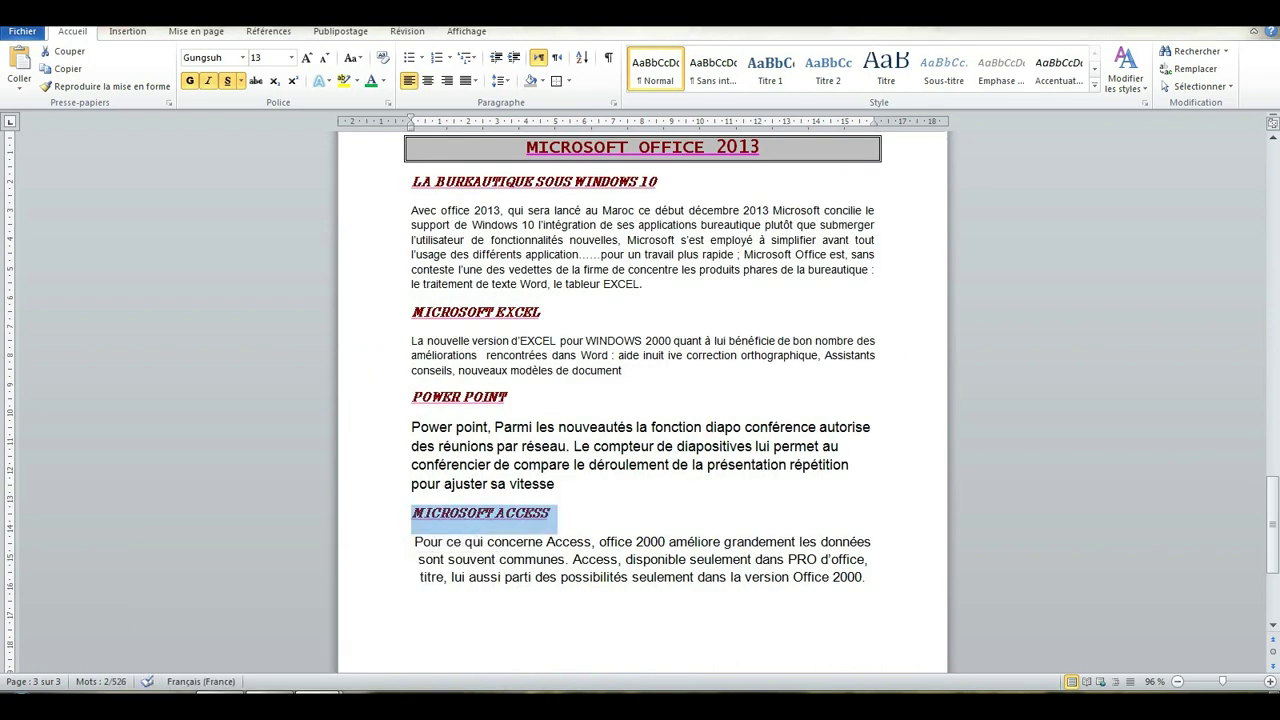
mouse_move(300, 705)
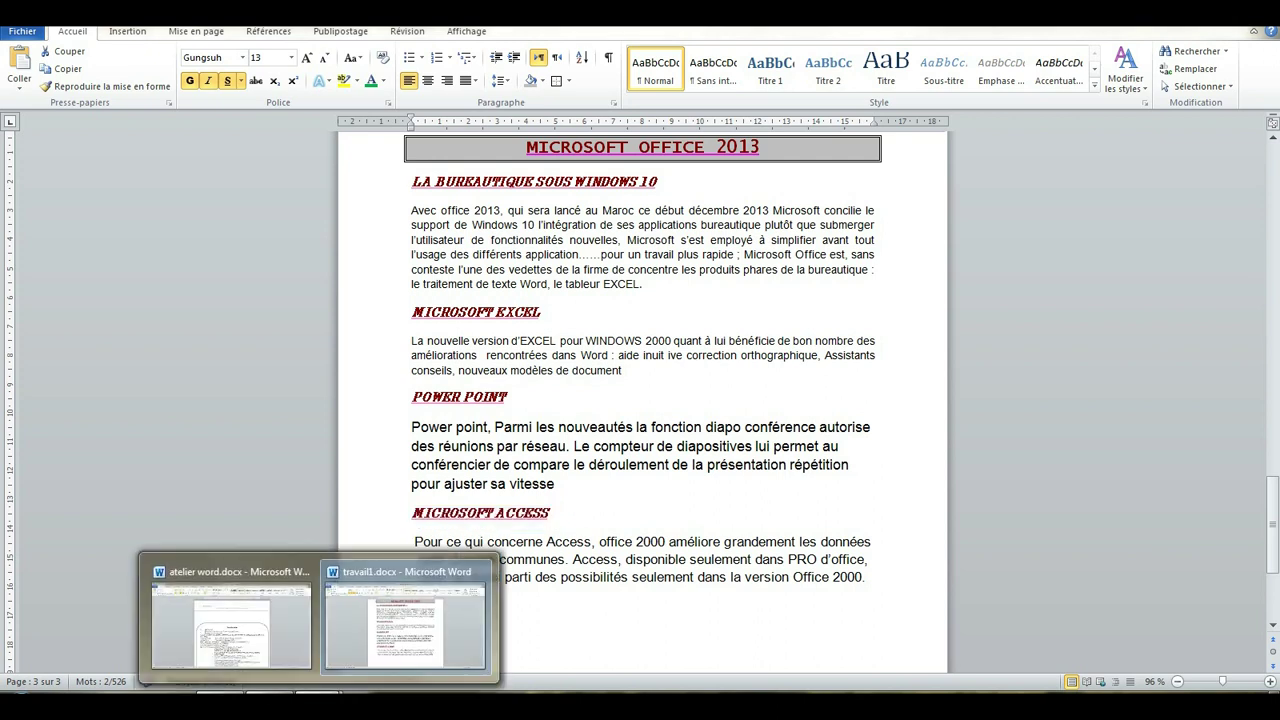
left_click(245, 620)
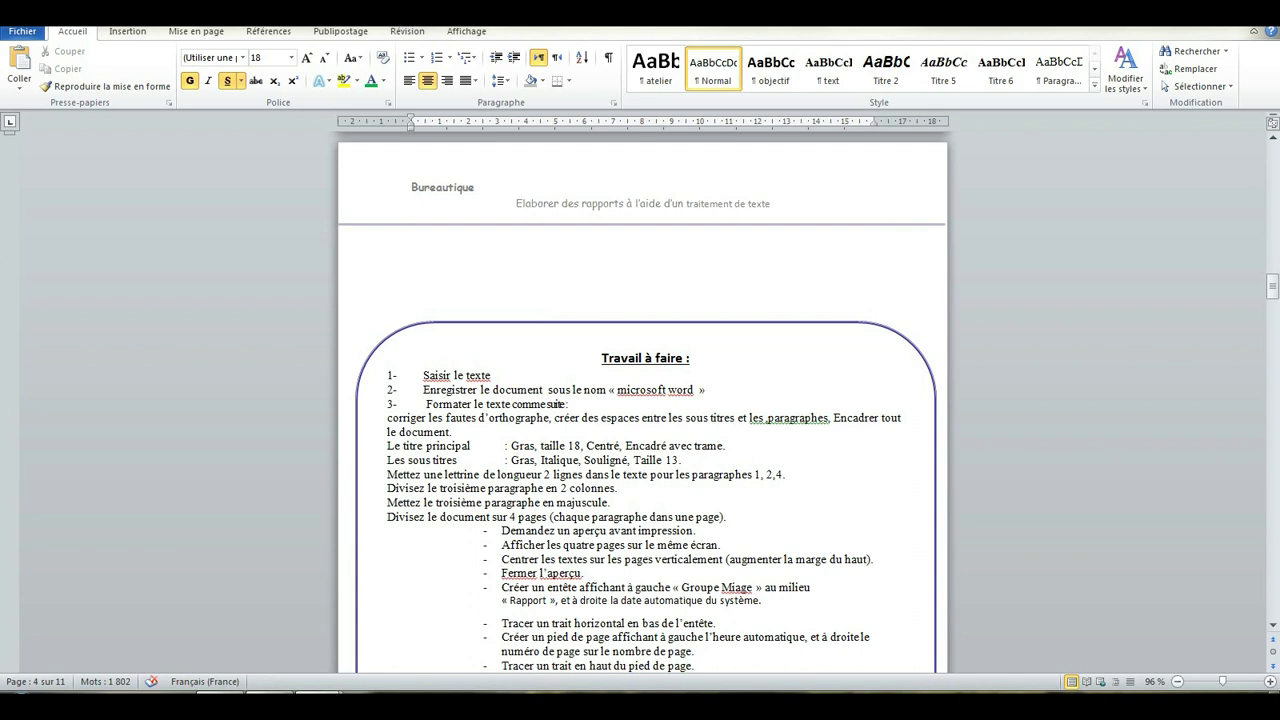
left_click(319, 703)
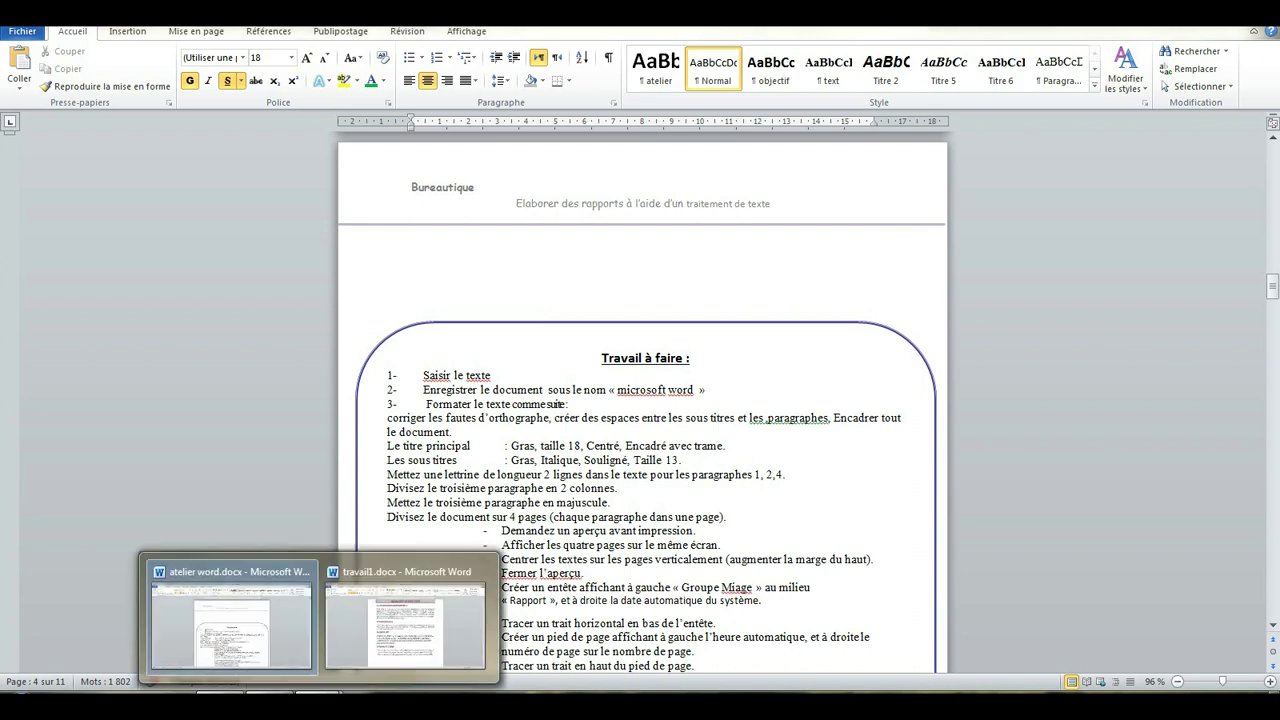
left_click(405, 625)
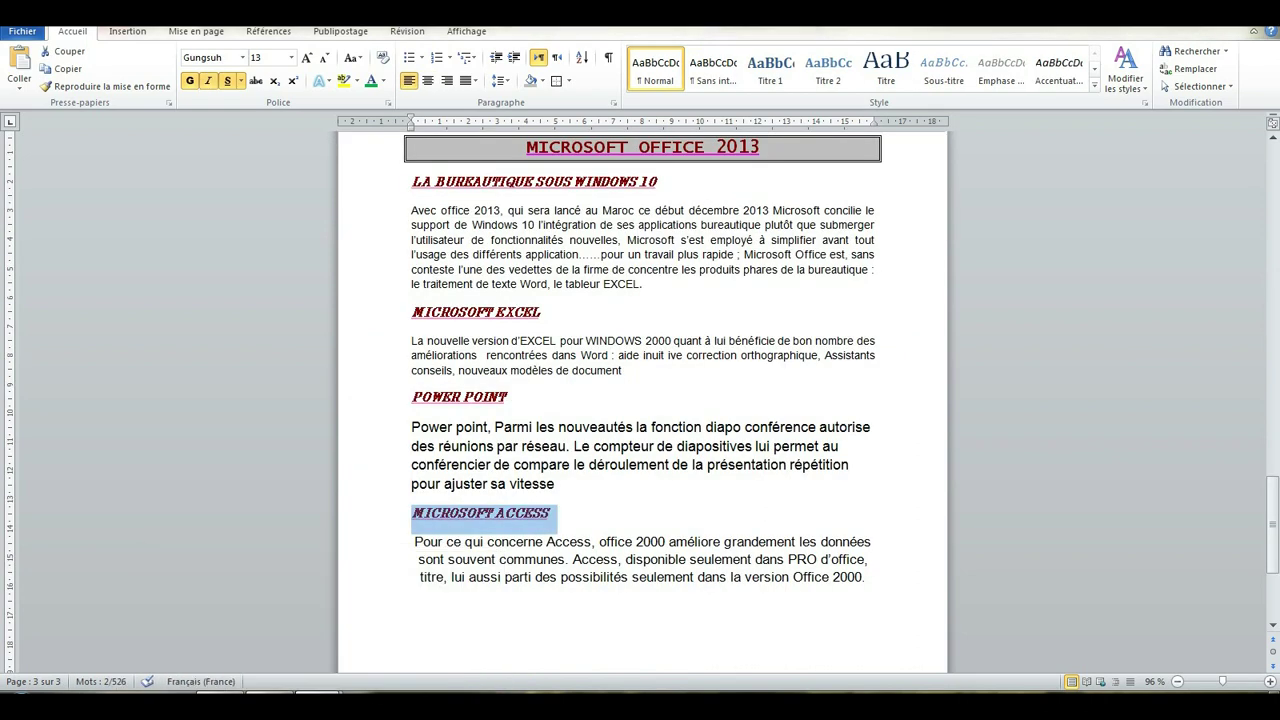
Step: Add an in-text drop cap to the initial "A" of the paragraph under LA BUREAUTIQUE SOUS WINDOWS 10
scroll(642, 400, "up", 1)
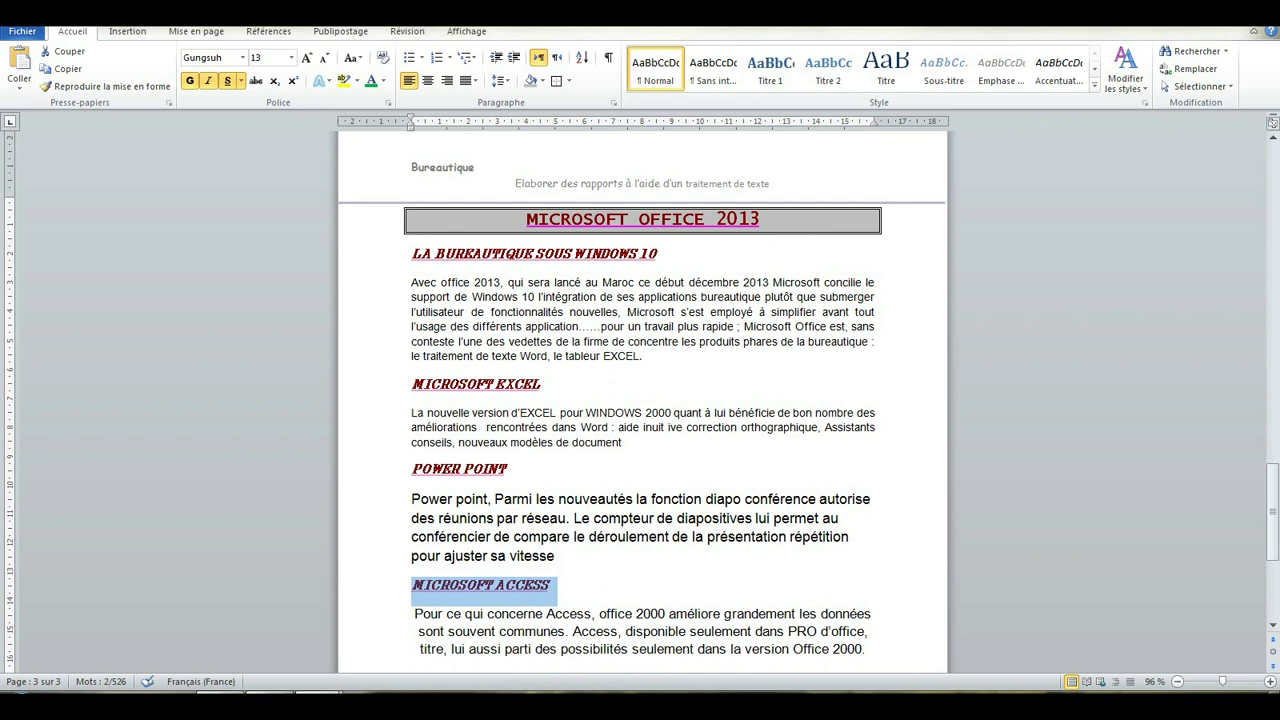
left_click(414, 283)
left_click_drag(411, 283, 419, 283)
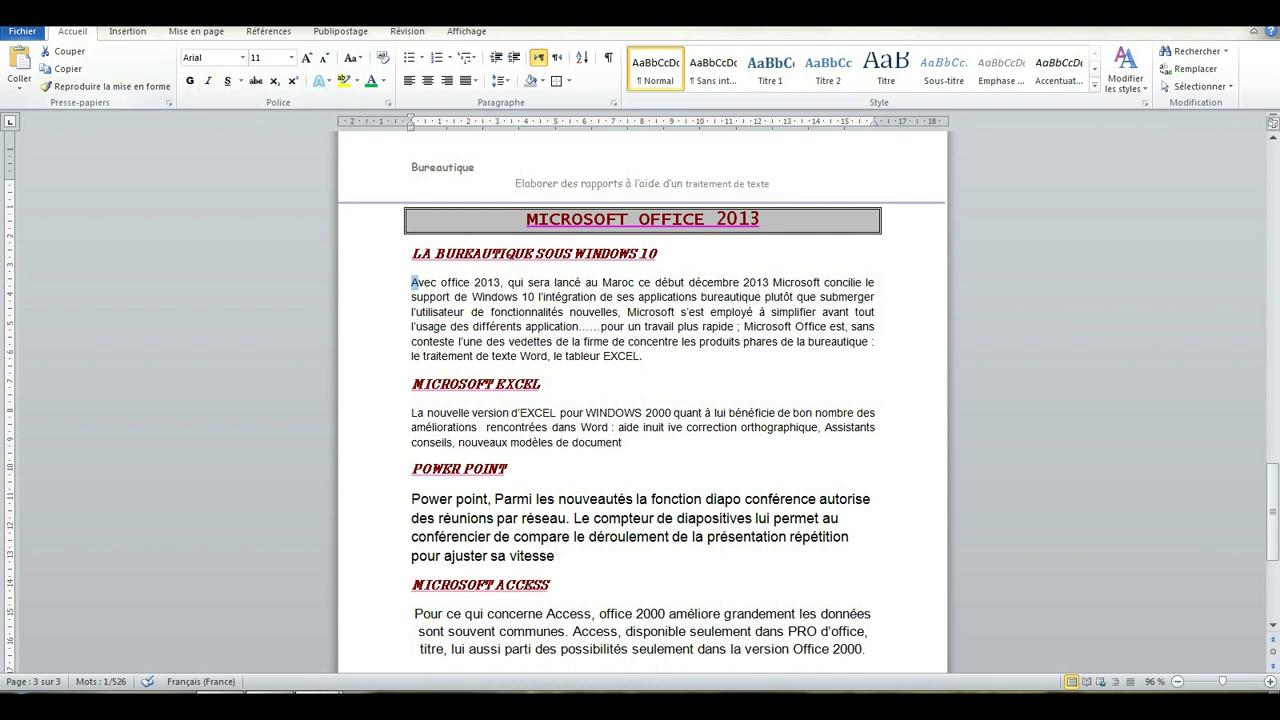
left_click(127, 32)
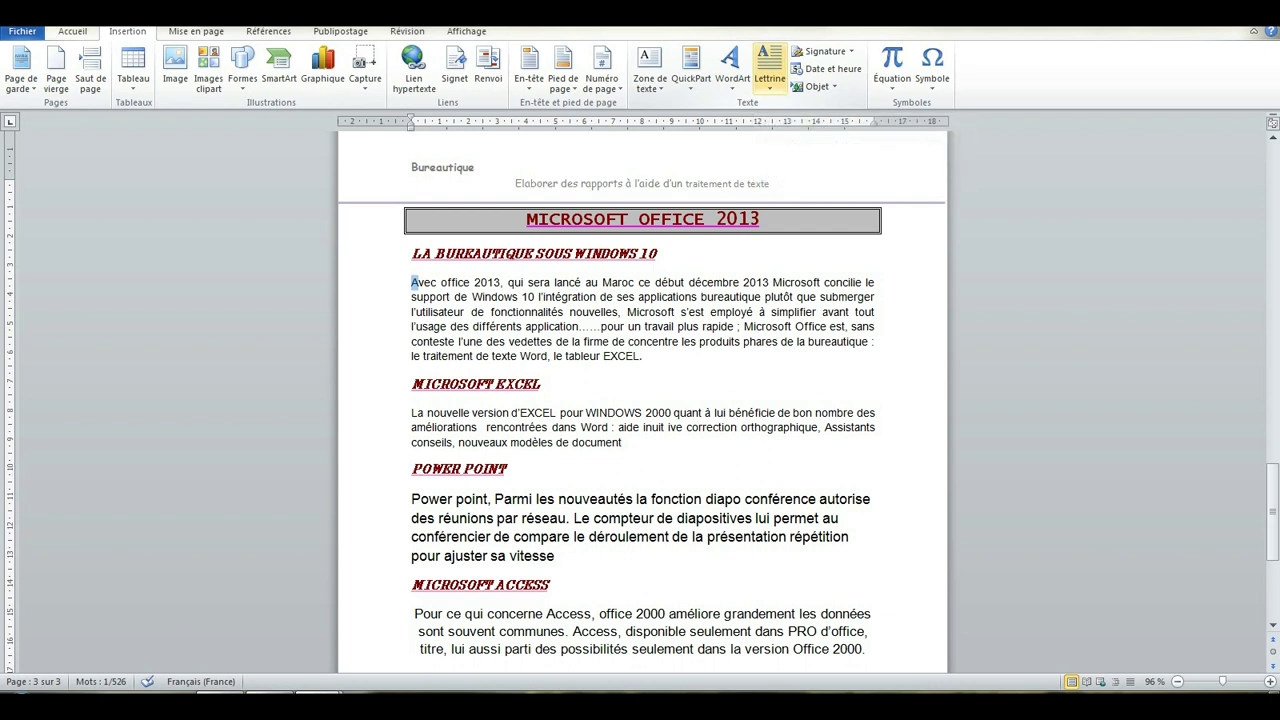
left_click(769, 72)
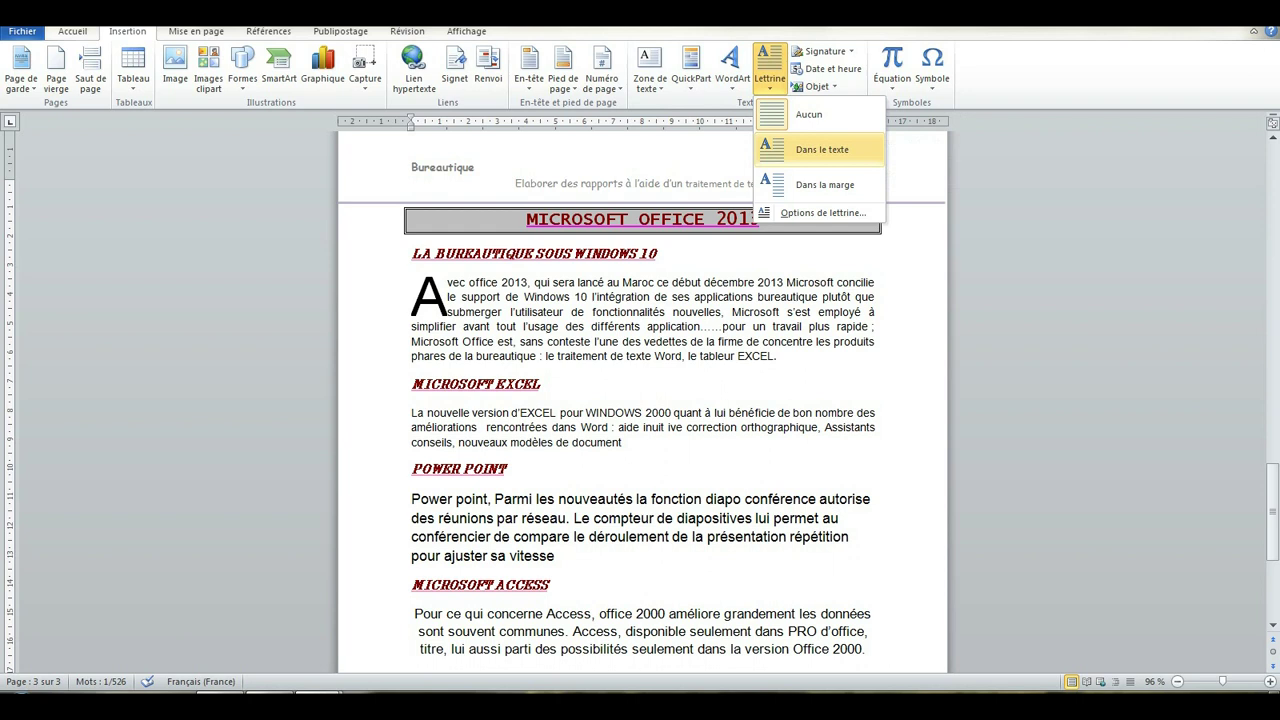
left_click(822, 149)
left_click(463, 296)
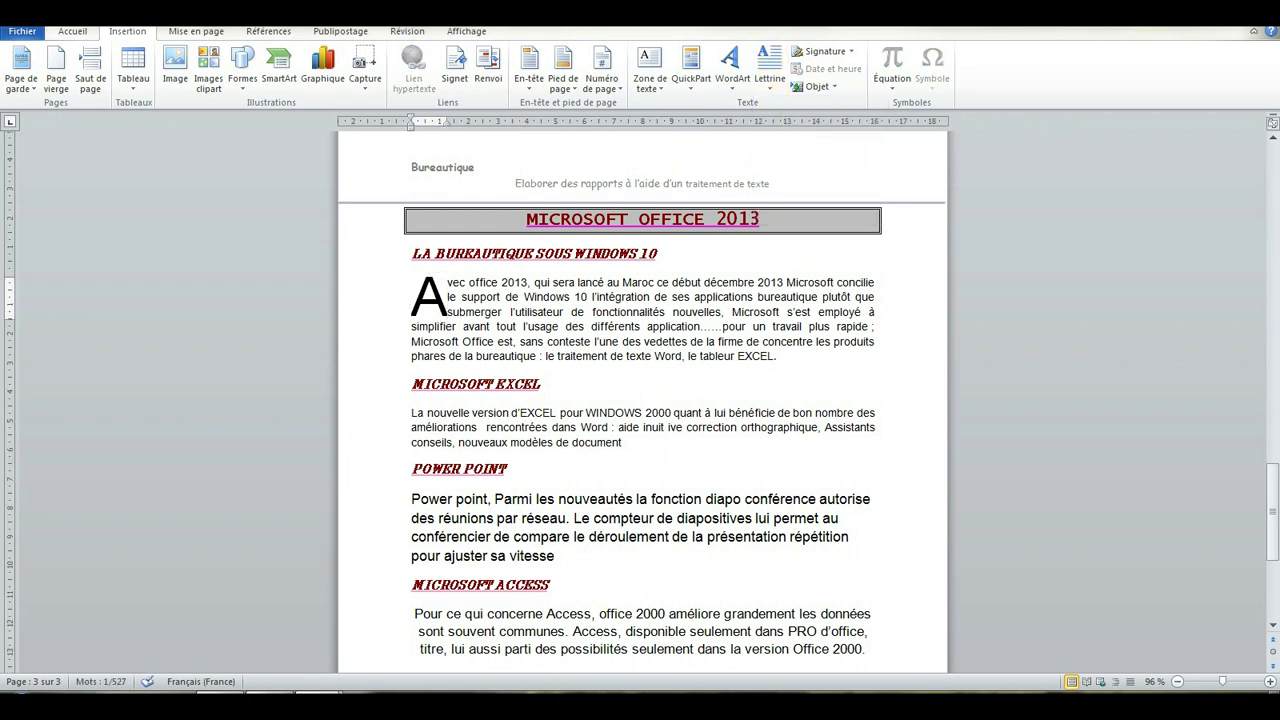
Step: Set the height of the first paragraph's drop cap "A" to 2 lines
left_click(440, 292)
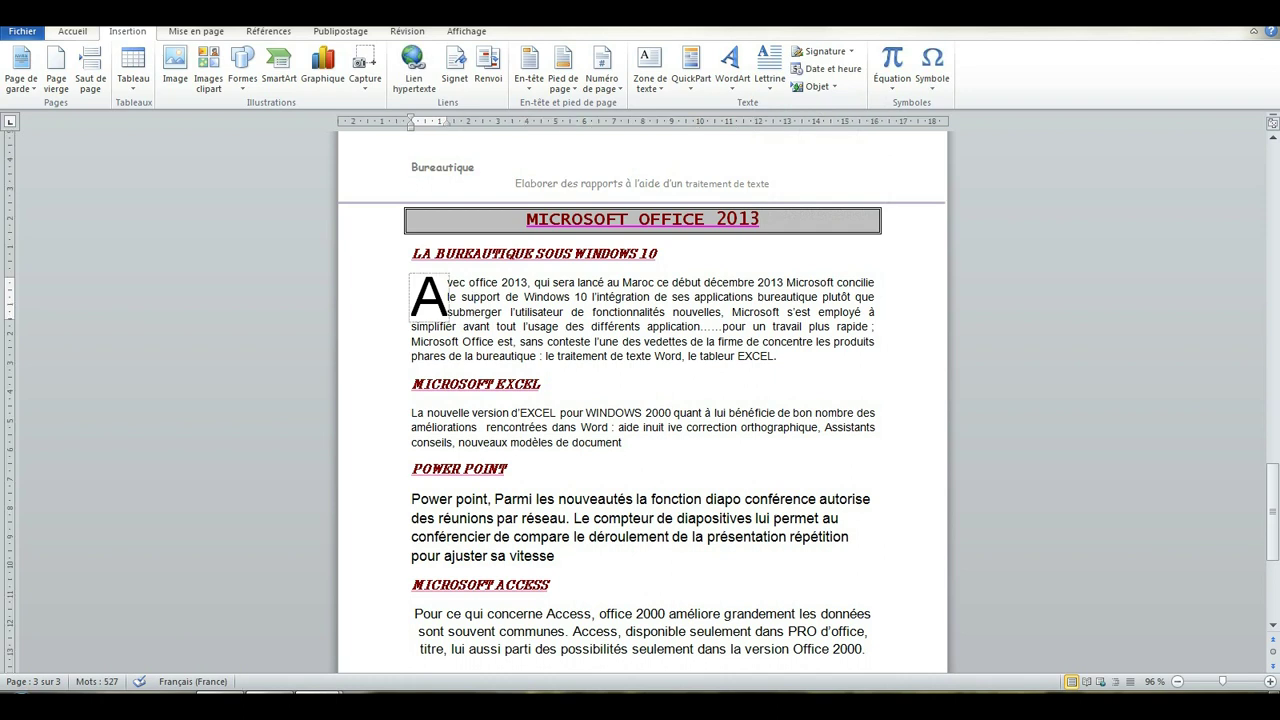
left_click(770, 72)
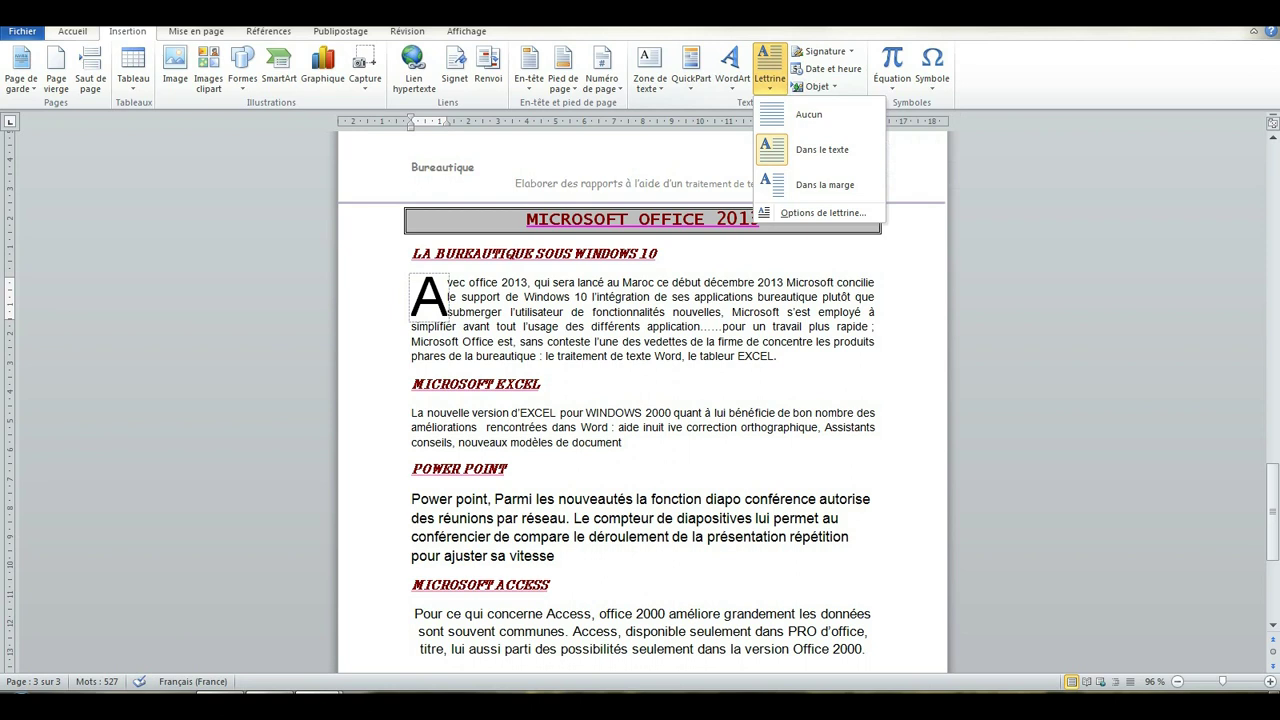
left_click(823, 212)
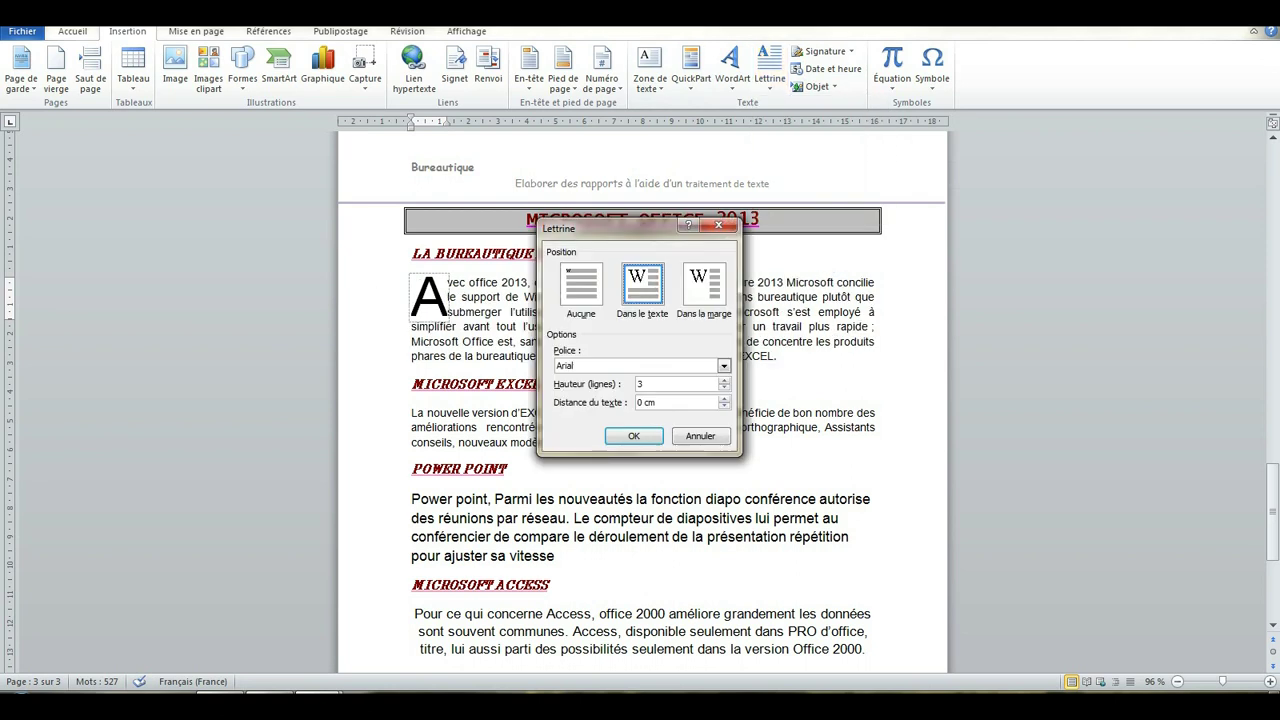
left_click(724, 400)
left_click(724, 380)
left_click(724, 380)
left_click(724, 388)
left_click(724, 388)
left_click(633, 436)
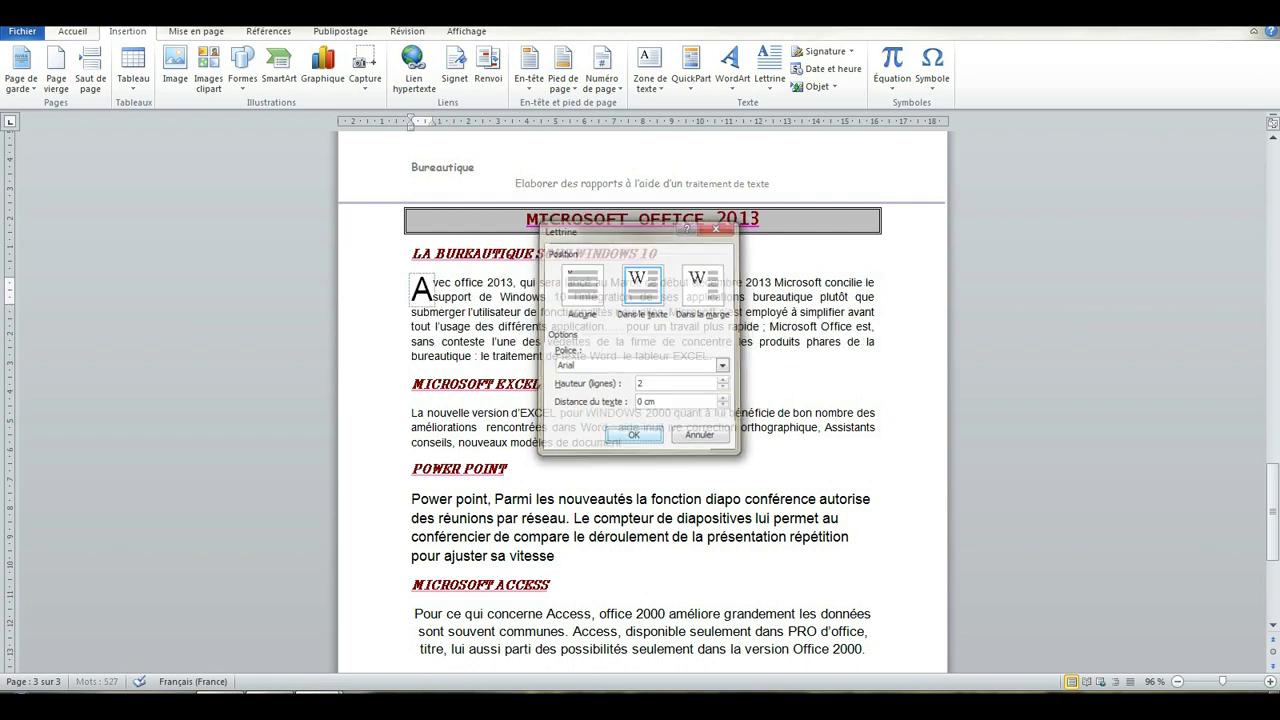
left_click(472, 297)
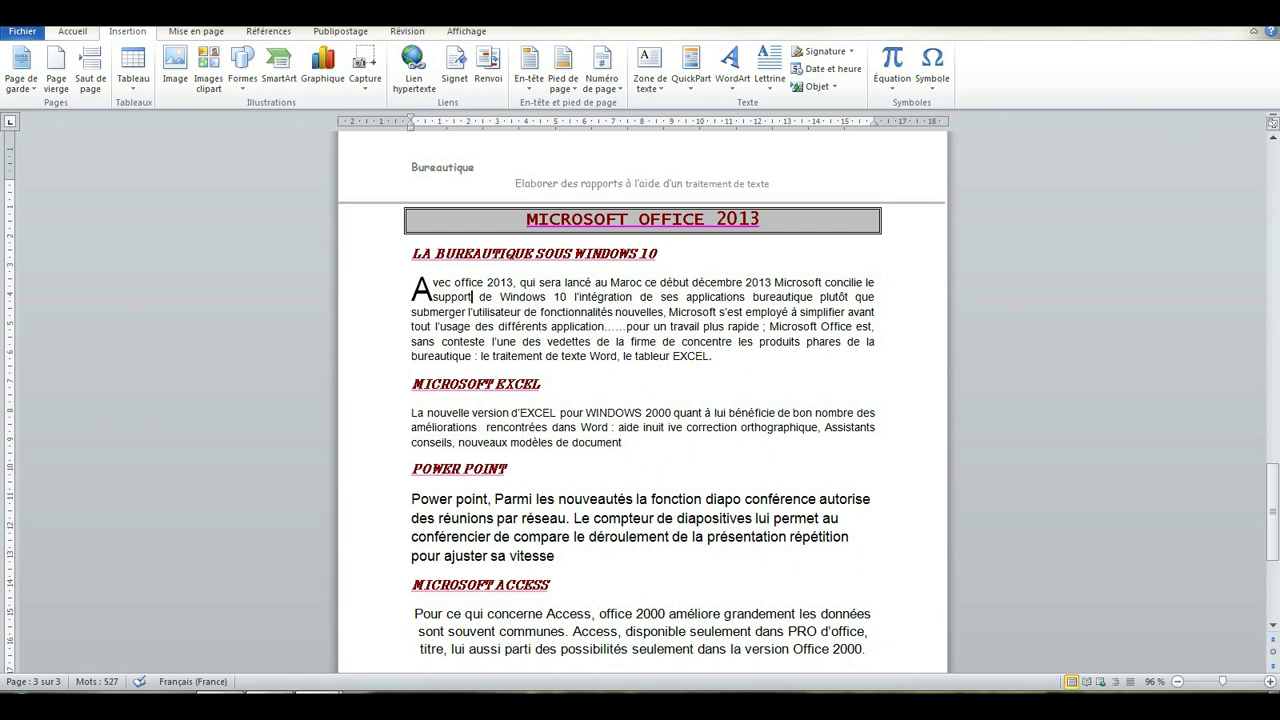
Step: Add an in-text drop cap 2 lines high to the initial "L" of the paragraph under MICROSOFT EXCEL
scroll(642, 402, "down", 1)
left_click(412, 377)
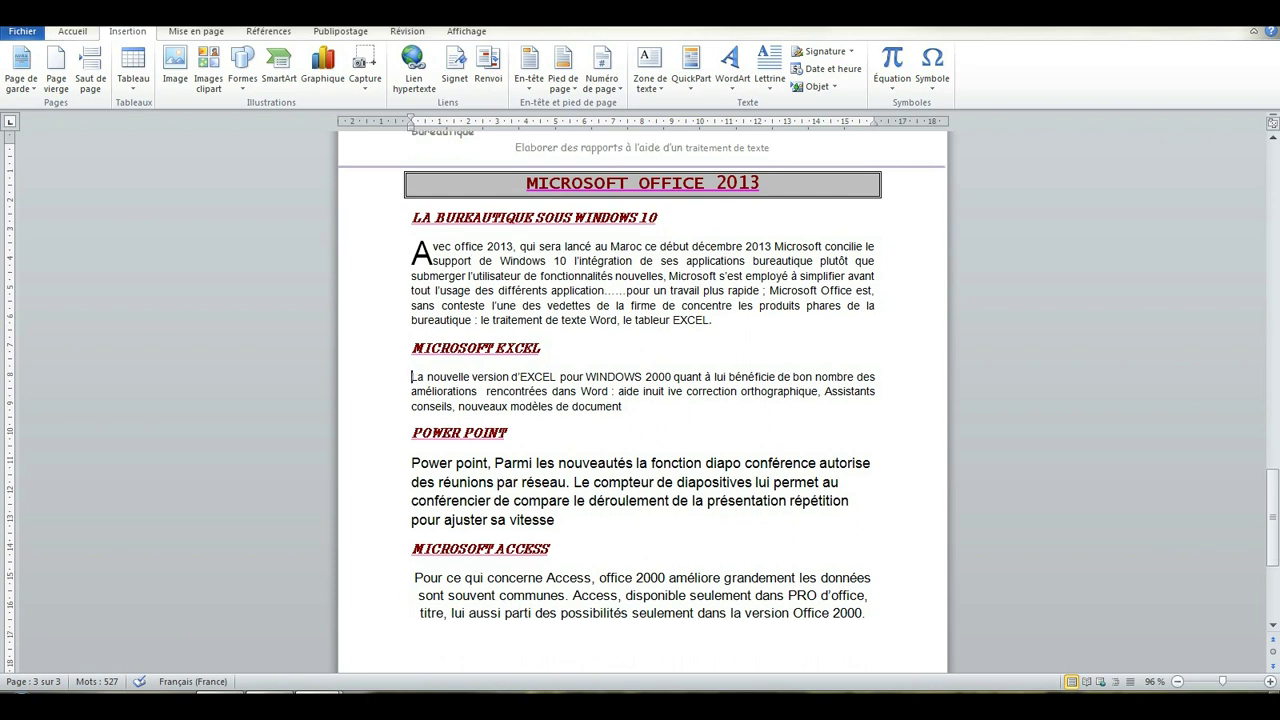
key("shift+Right")
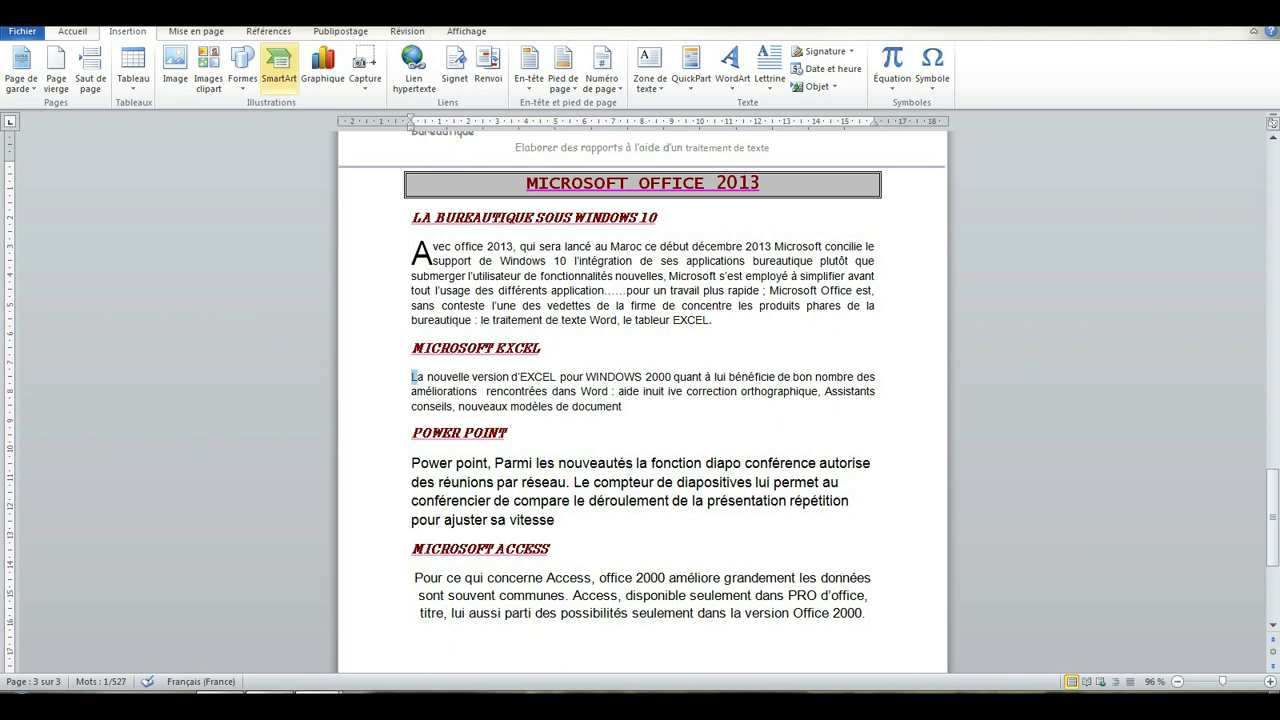
left_click(72, 32)
left_click(127, 32)
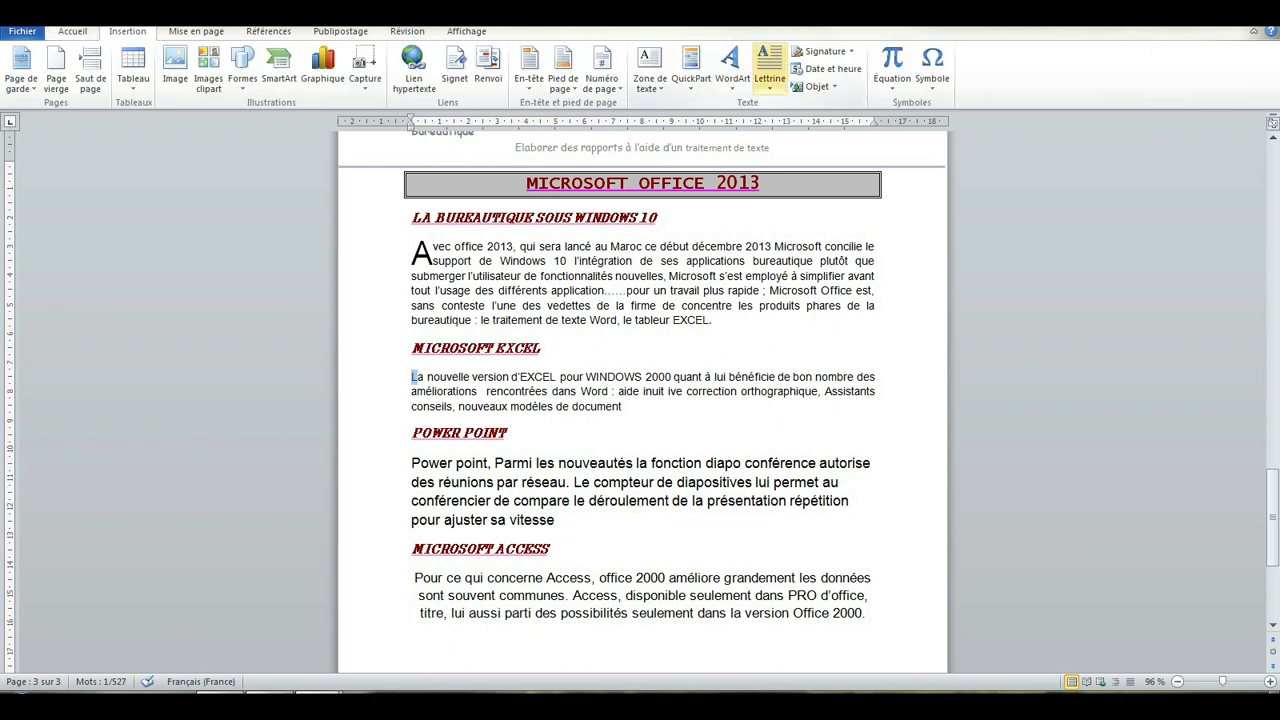
left_click(769, 70)
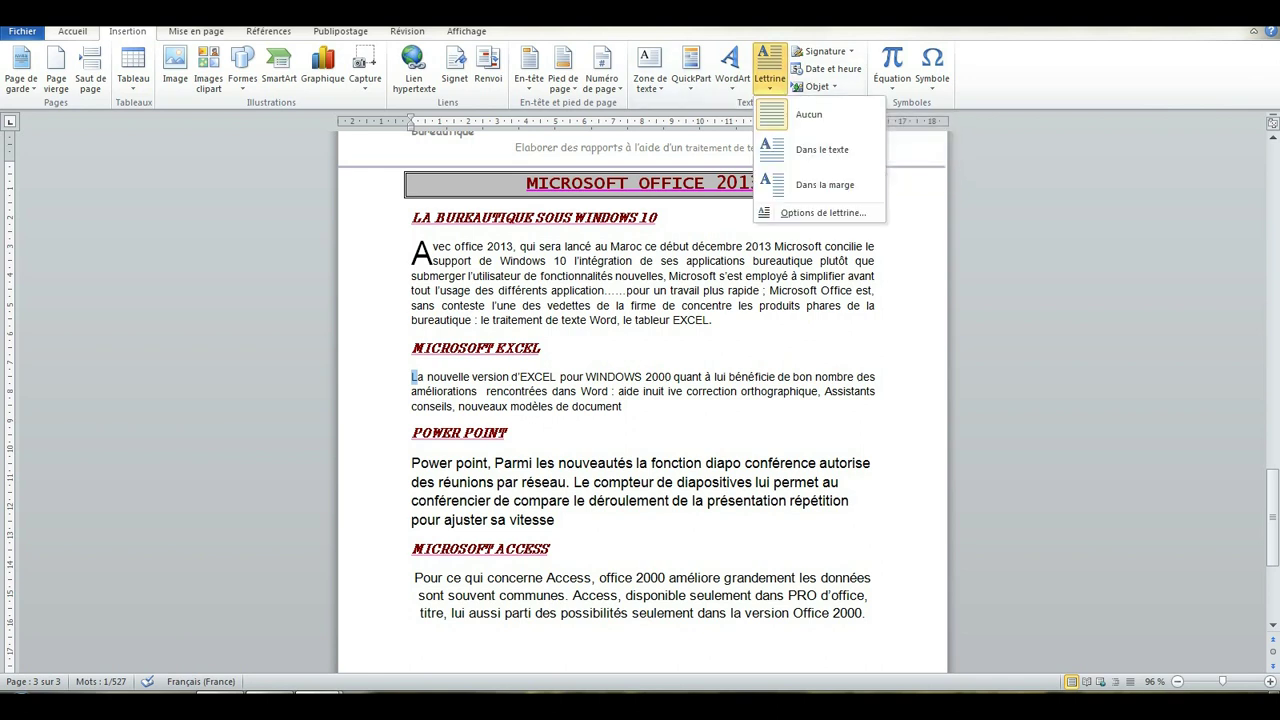
left_click(822, 212)
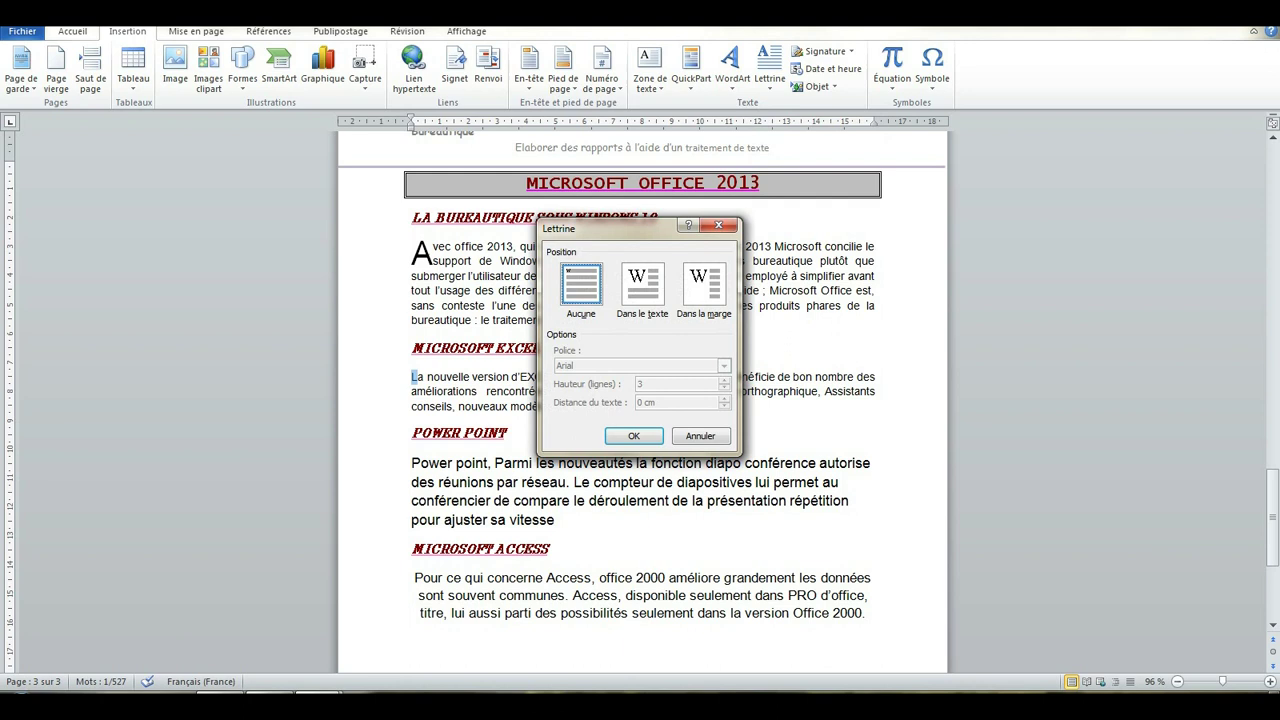
left_click(642, 284)
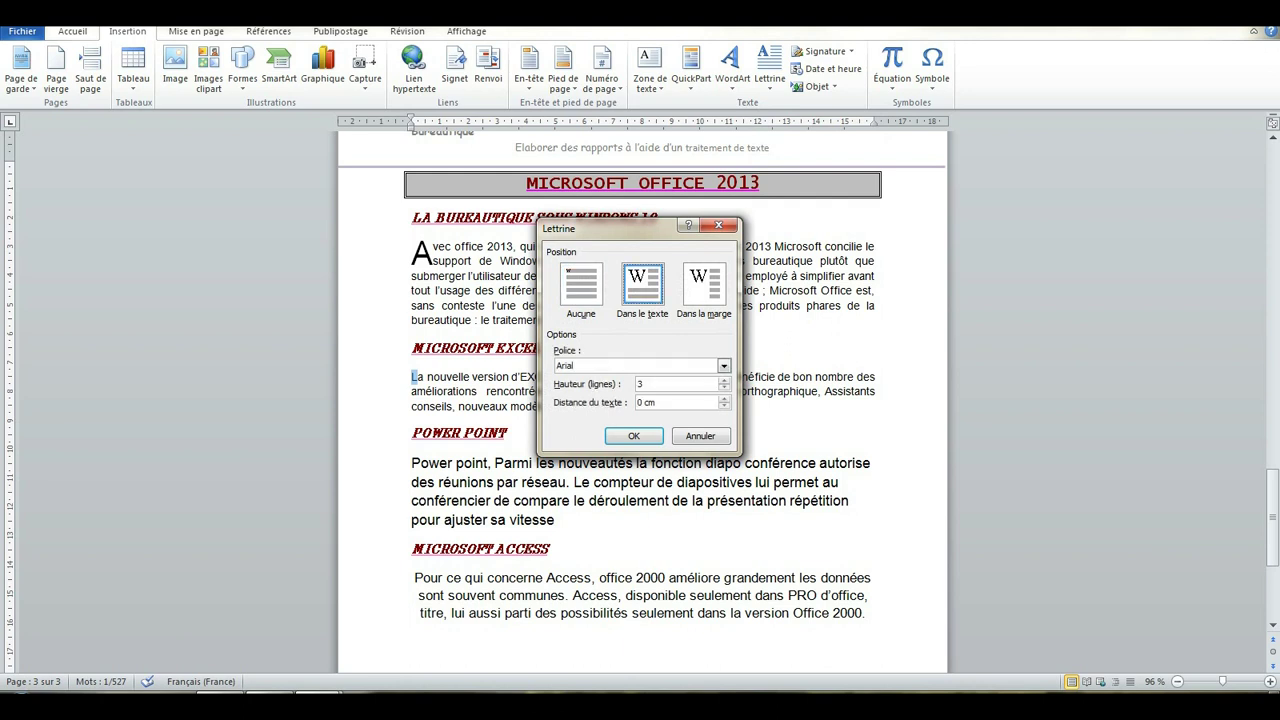
left_click(724, 388)
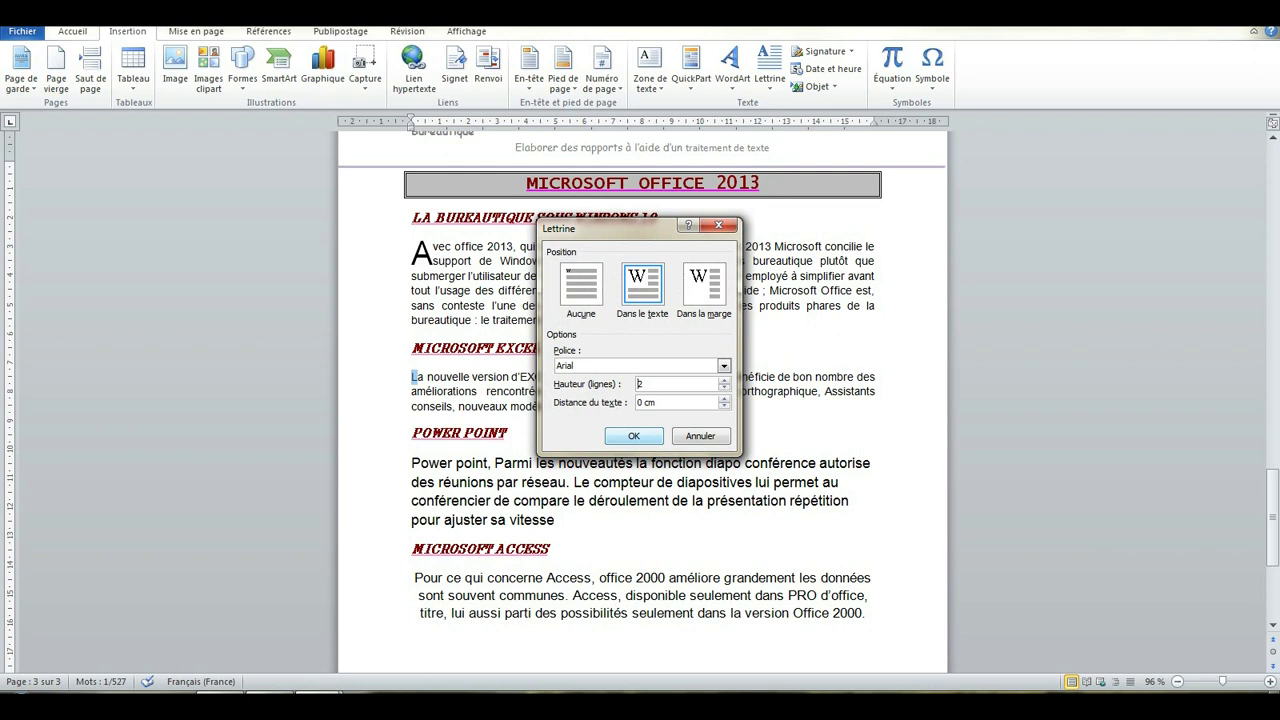
key("Return")
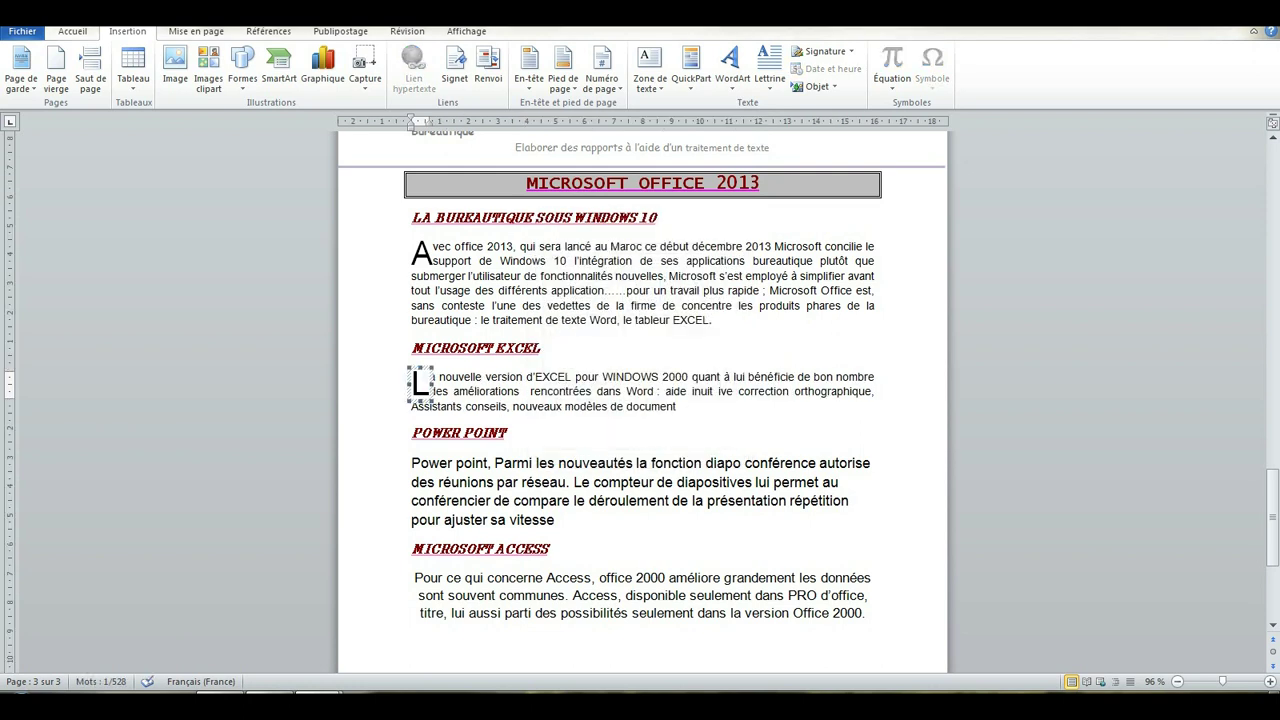
left_click(480, 391)
Step: Add an in-text drop cap 2 lines high to the initial "P" of the paragraph under MICROSOFT ACCESS
scroll(480, 391, "down", 1)
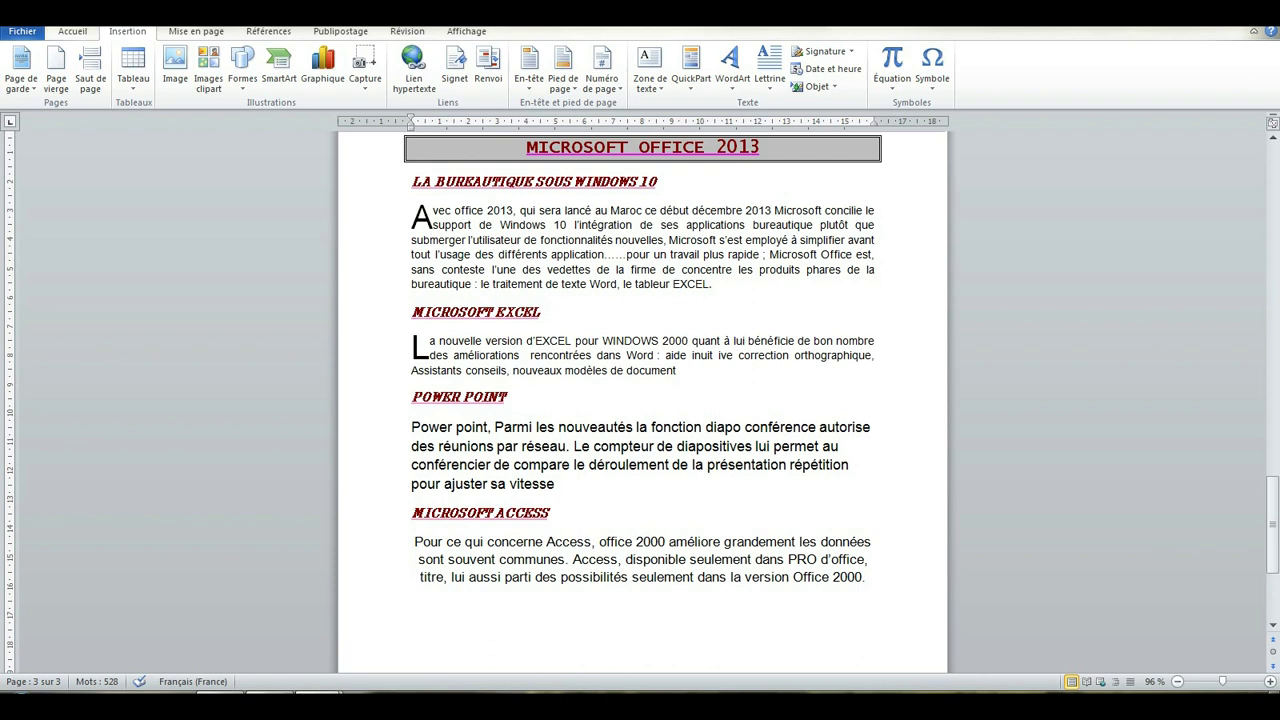
left_click(414, 541)
key("shift+Right")
mouse_move(446, 500)
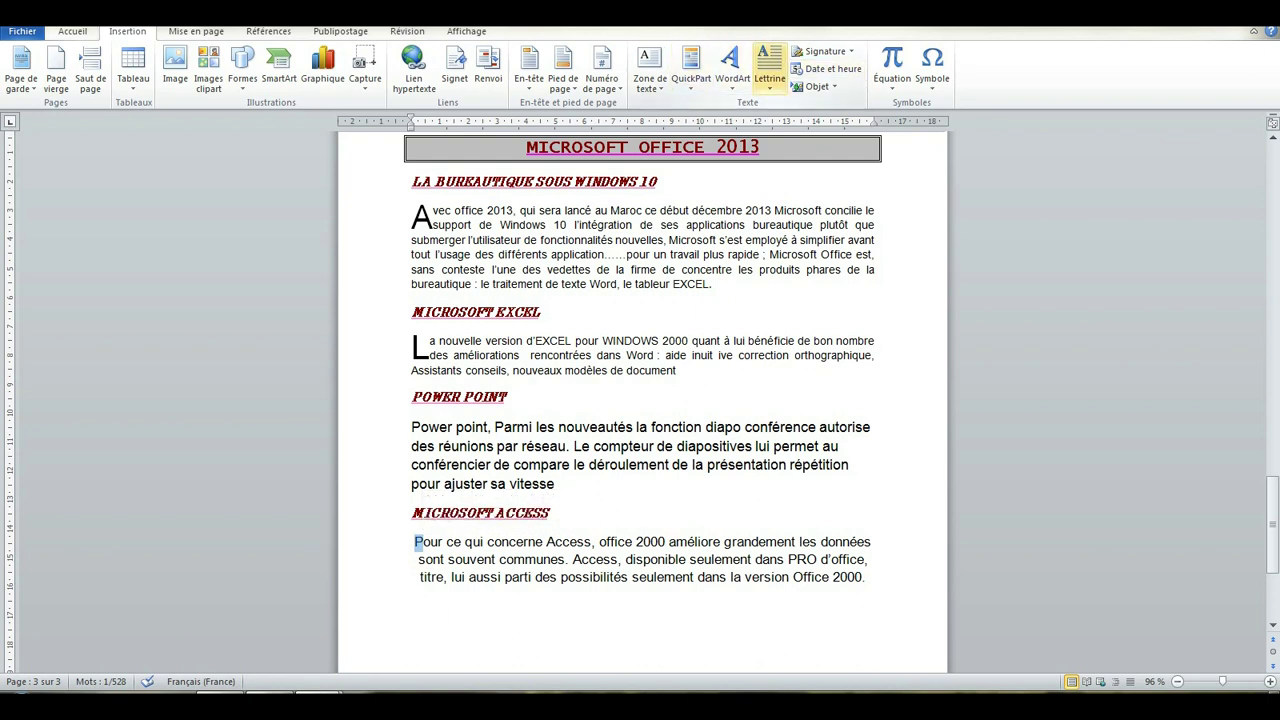
left_click(769, 75)
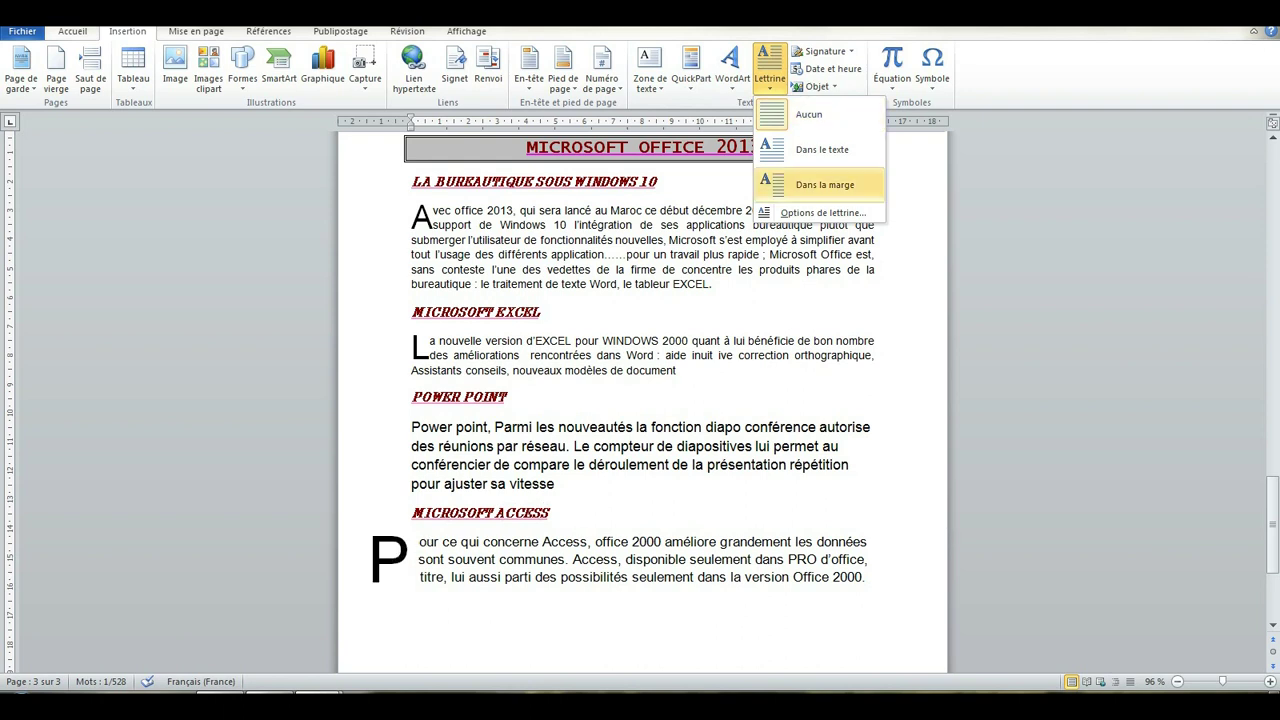
left_click(822, 212)
left_click(642, 284)
left_click(723, 388)
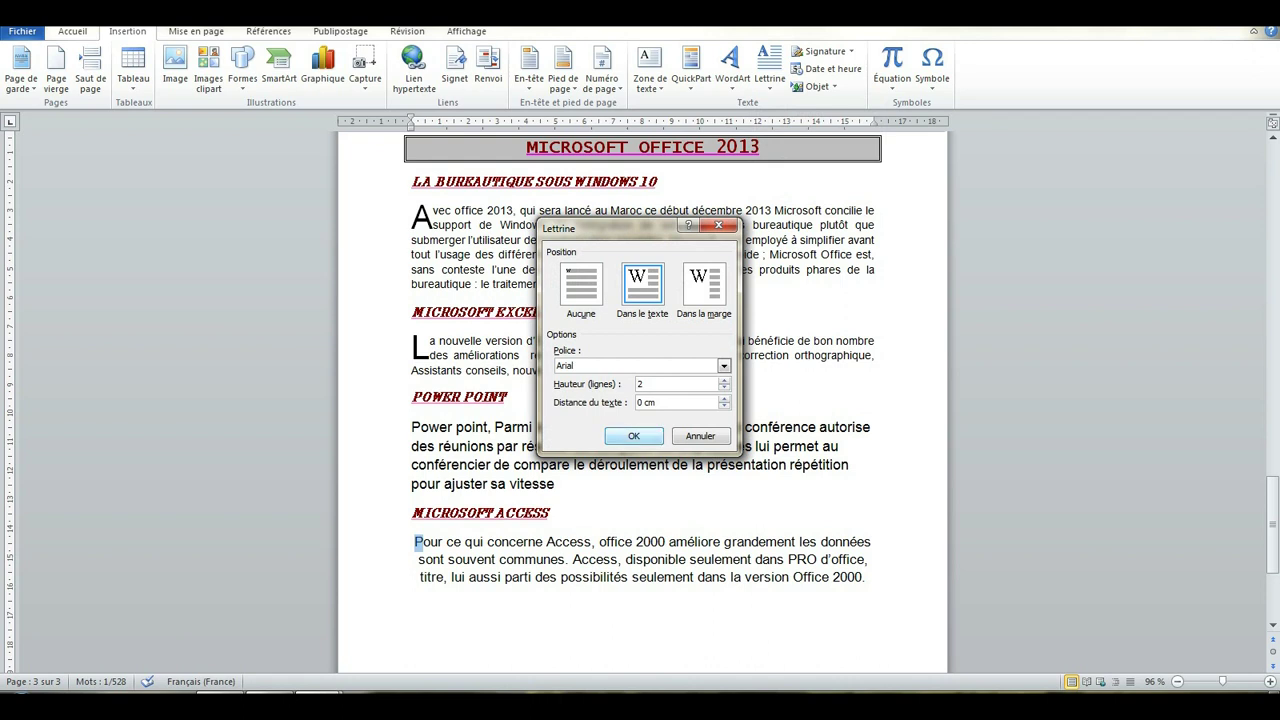
left_click(633, 436)
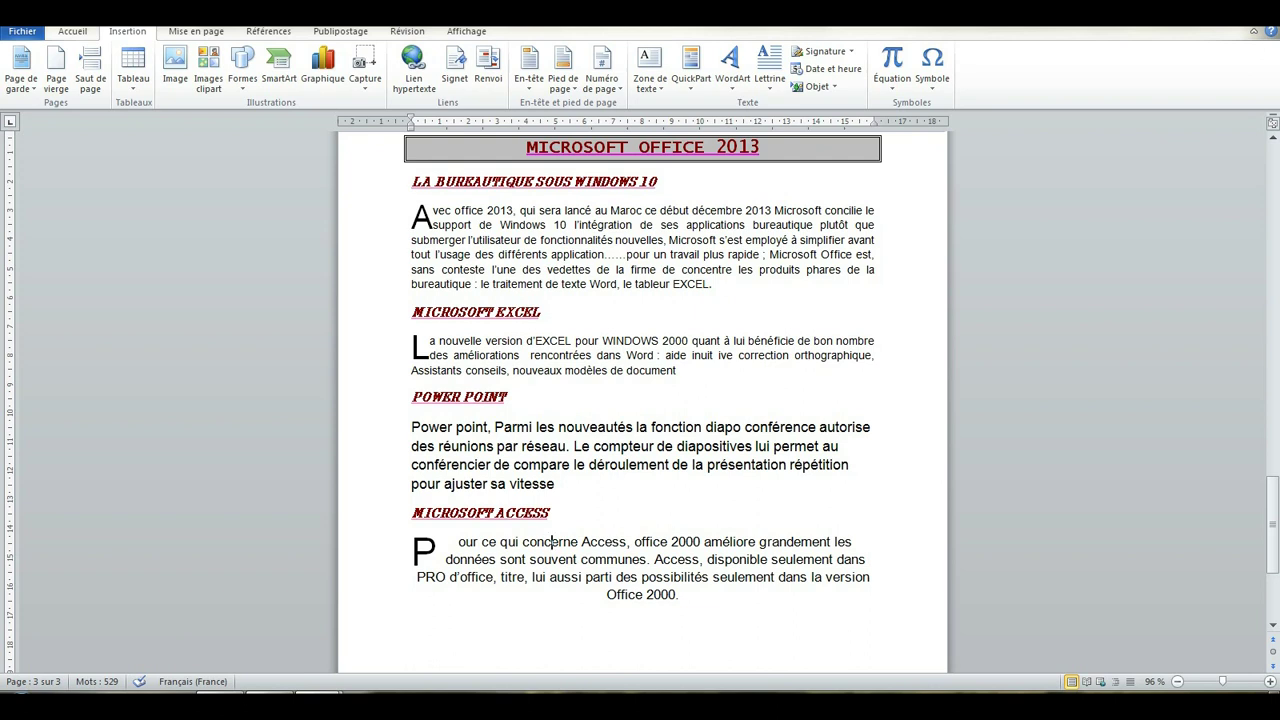
Step: Check the exercise instructions in atelier word.docx, return to travail1.docx and split the paragraph under POWER POINT into two columns
mouse_move(319, 705)
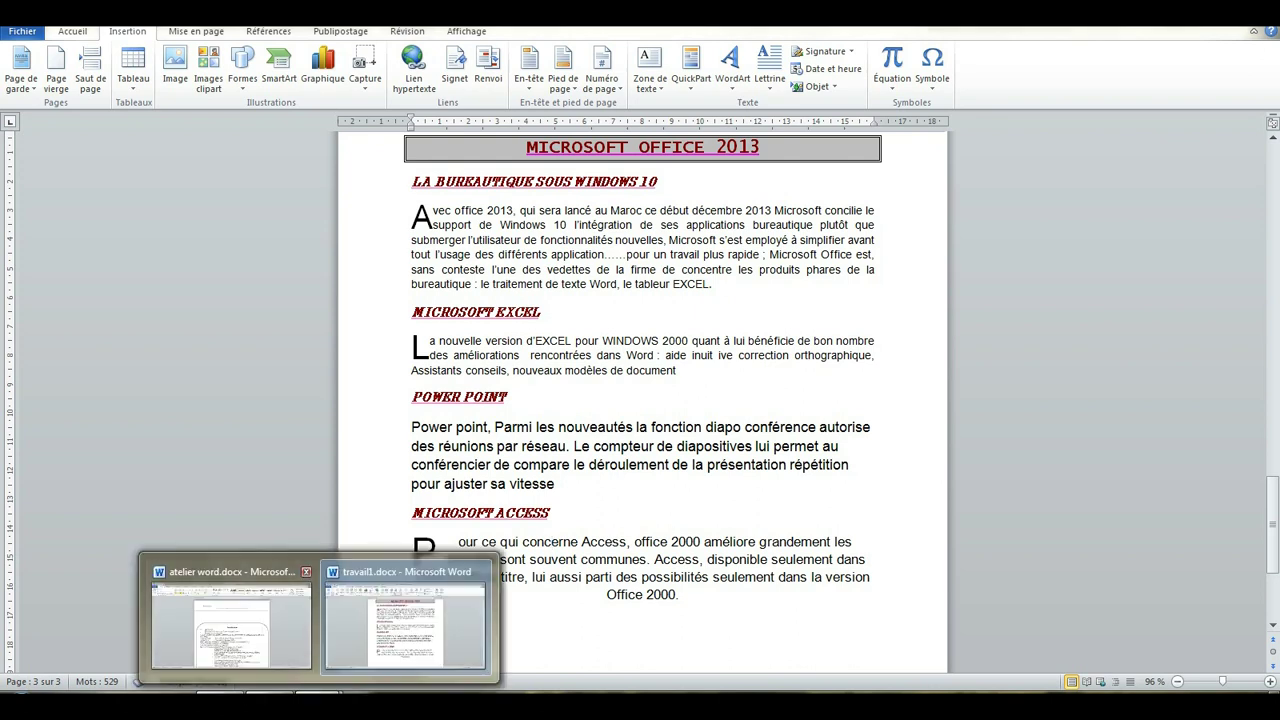
left_click(230, 615)
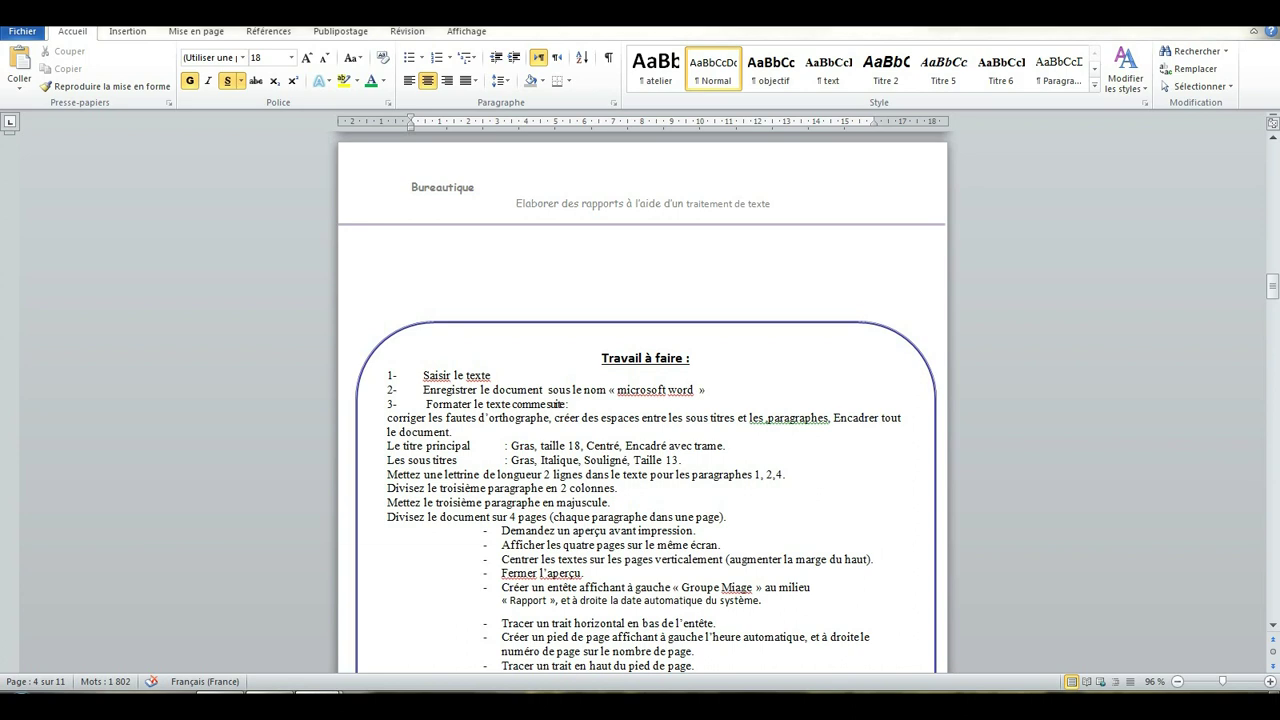
mouse_move(312, 705)
left_click(407, 615)
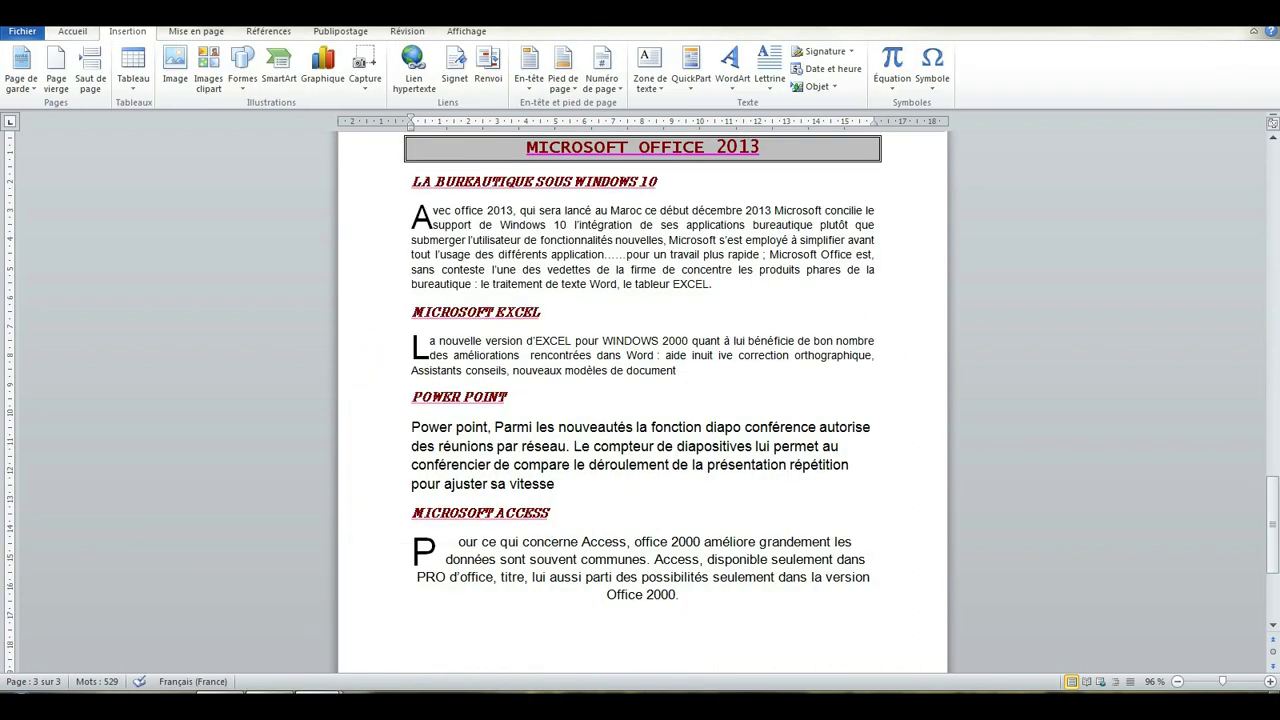
left_click(508, 341)
left_click(514, 446)
left_click_drag(411, 427, 580, 484)
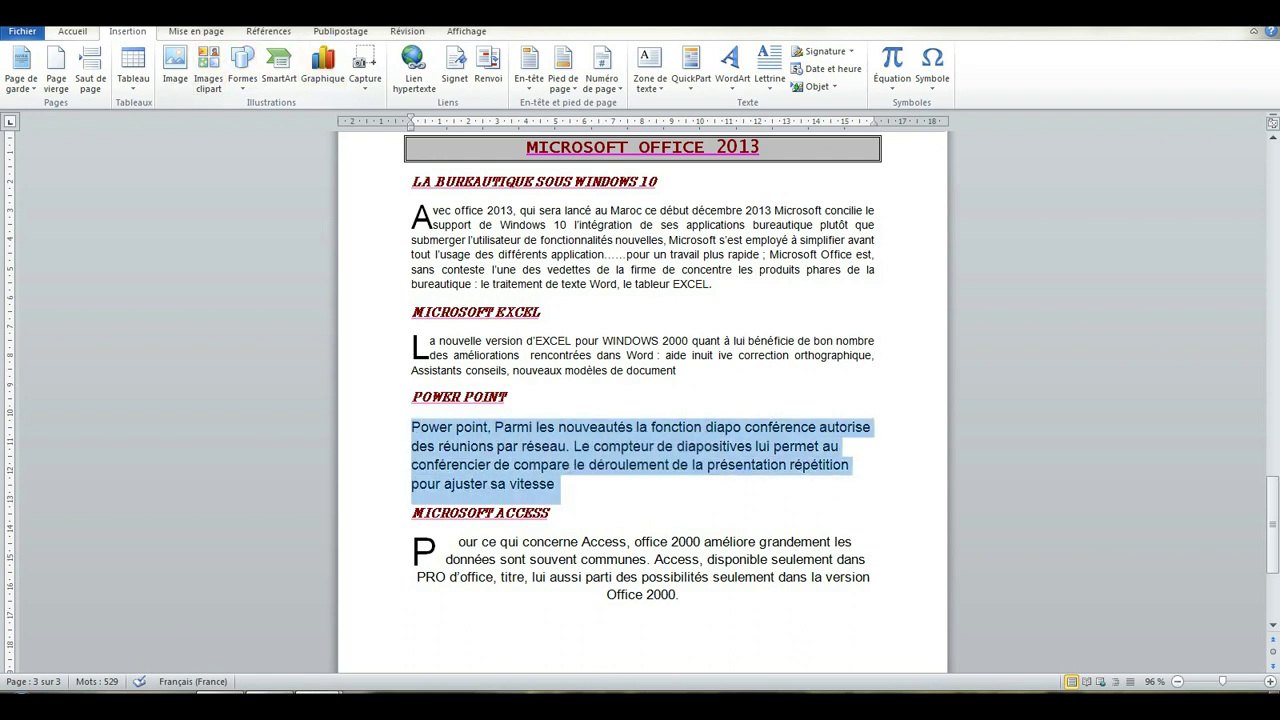
left_click(196, 31)
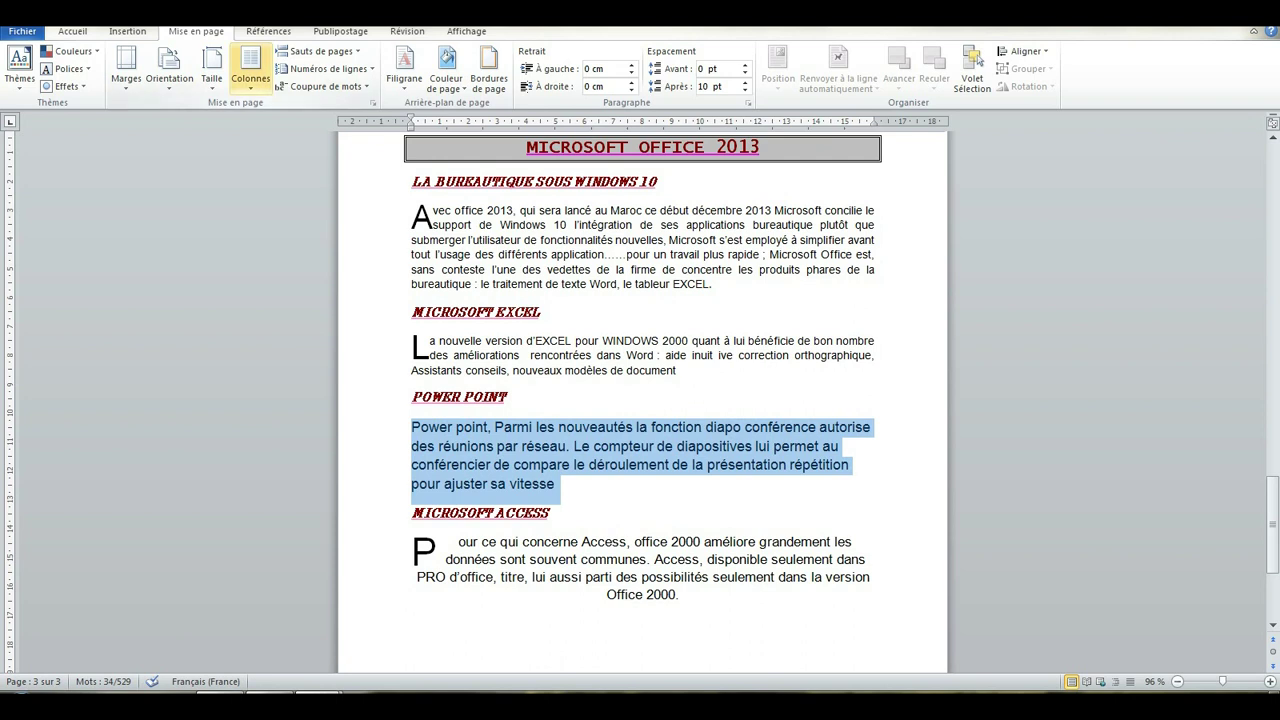
left_click(250, 70)
left_click(283, 149)
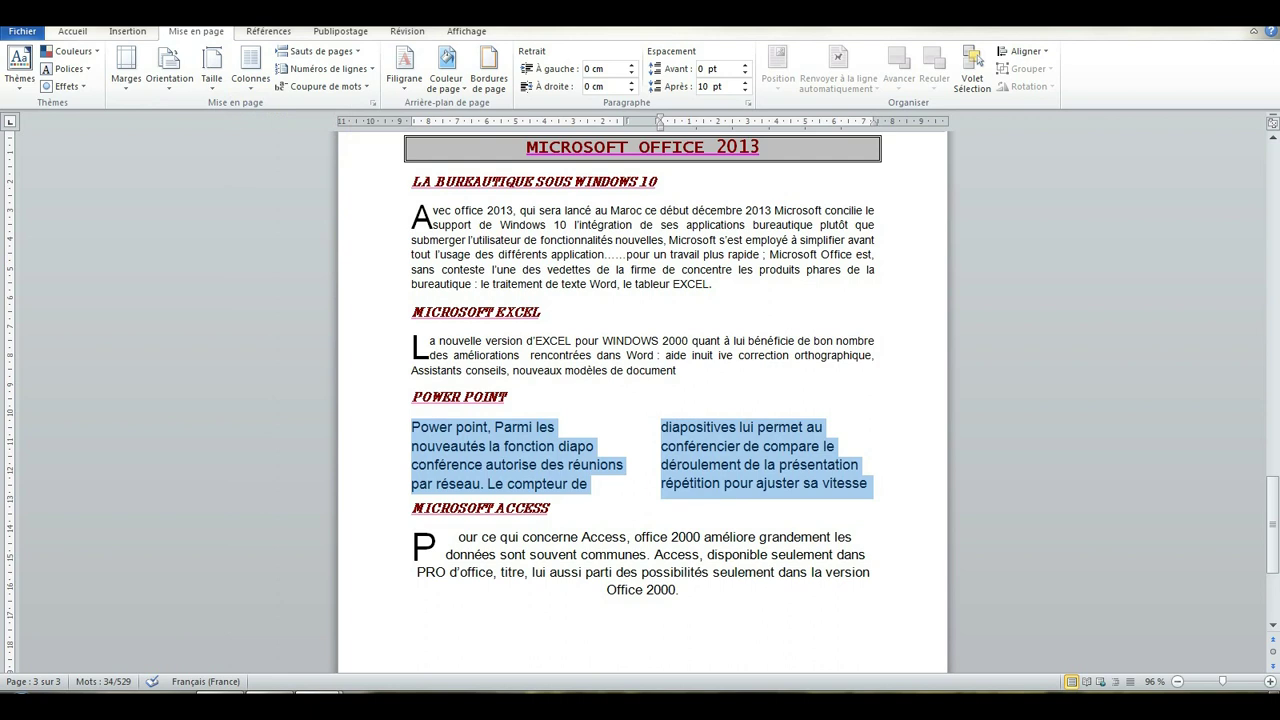
left_click(525, 446)
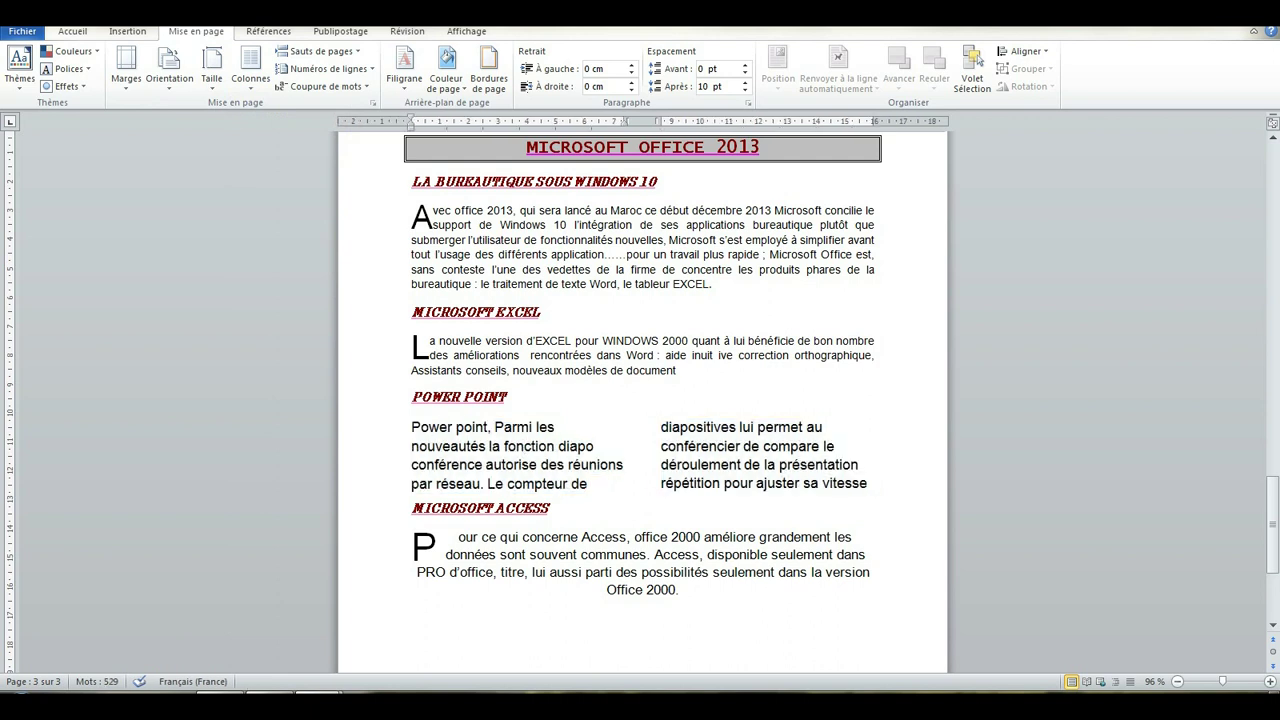